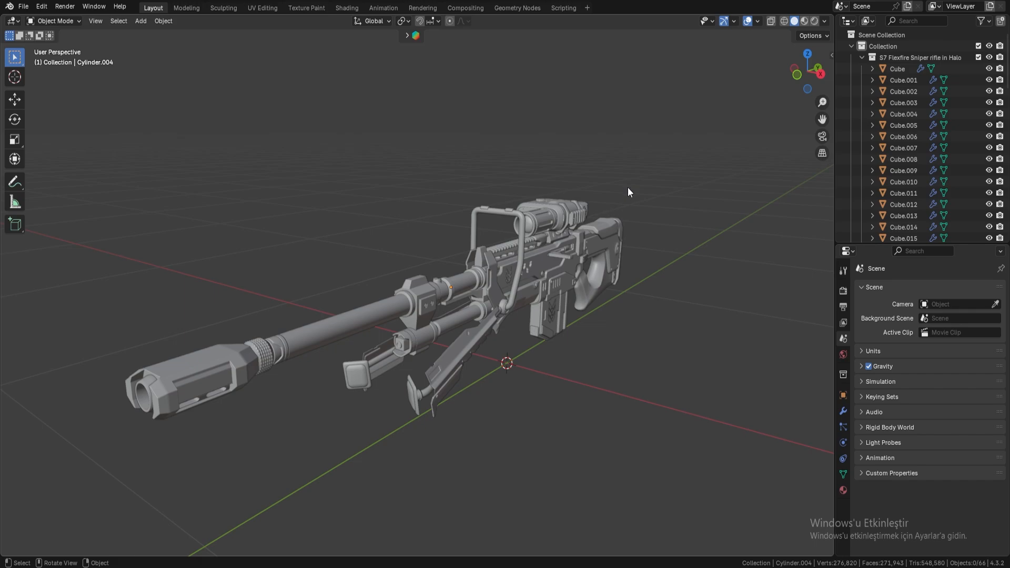
Convert all parts of the sniper rifle to meshes so that their Mirror, Bevel and WeightedNormal modifiers are applied
click(843, 411)
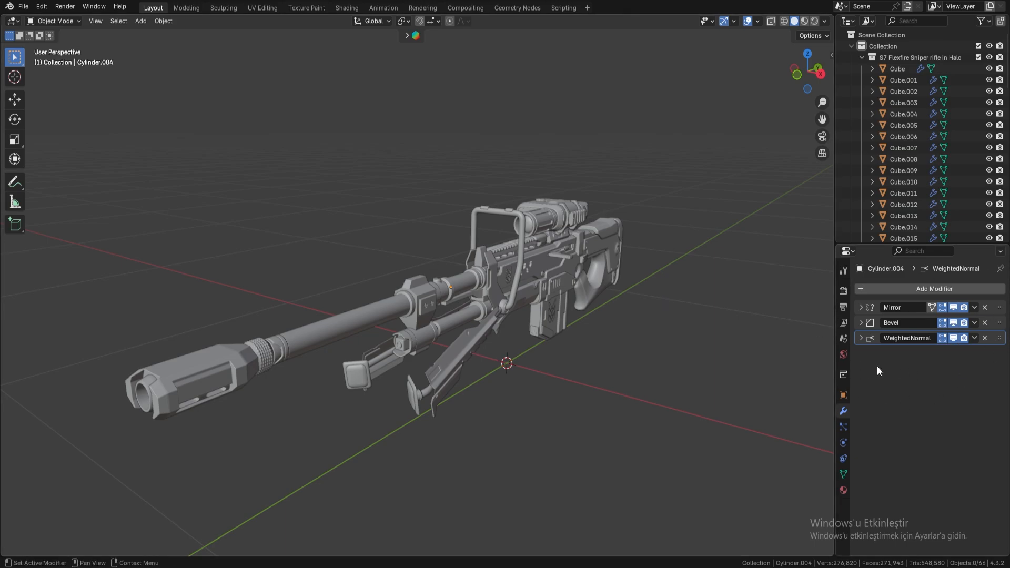
key(a)
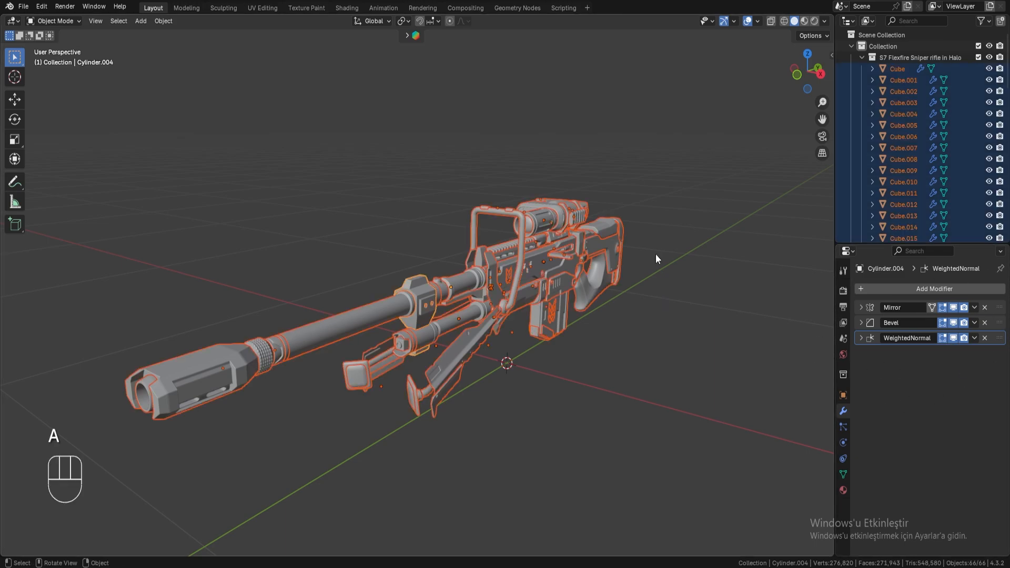
right_click(430, 295)
mouse_move(409, 345)
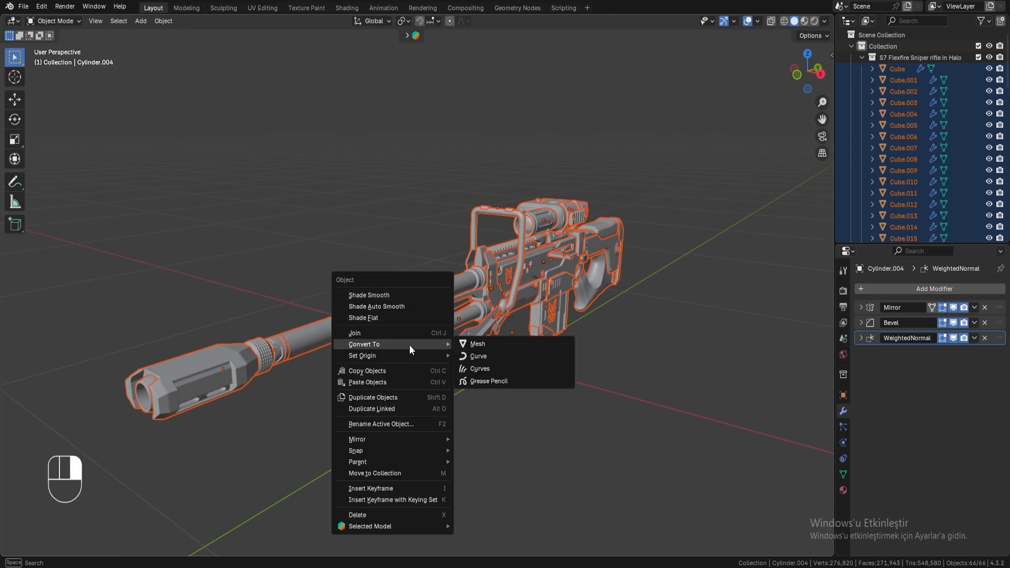
click(476, 345)
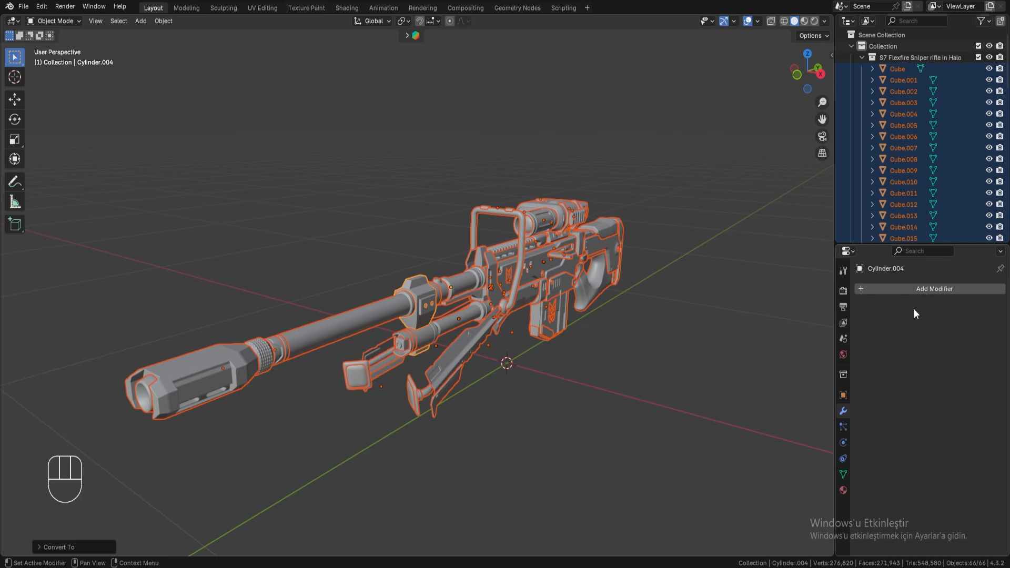
click(686, 348)
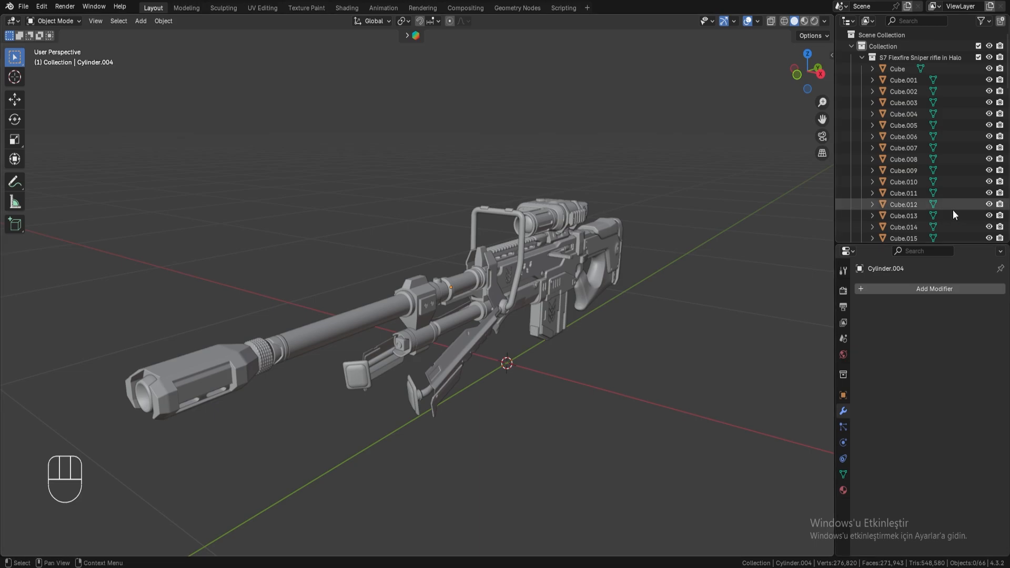
Set the origin of every rifle part to its own geometry
key(a)
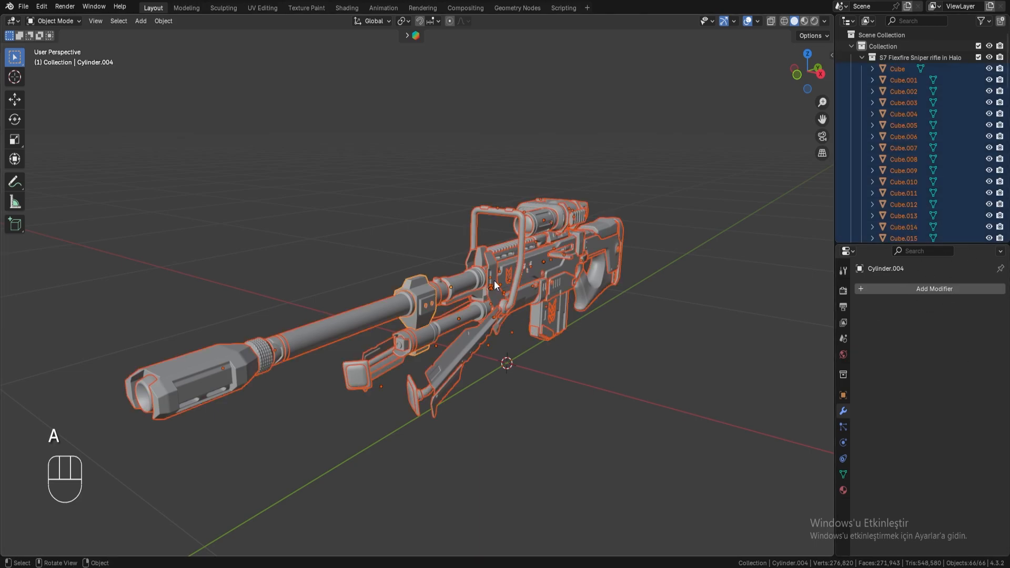
right_click(482, 283)
mouse_move(471, 294)
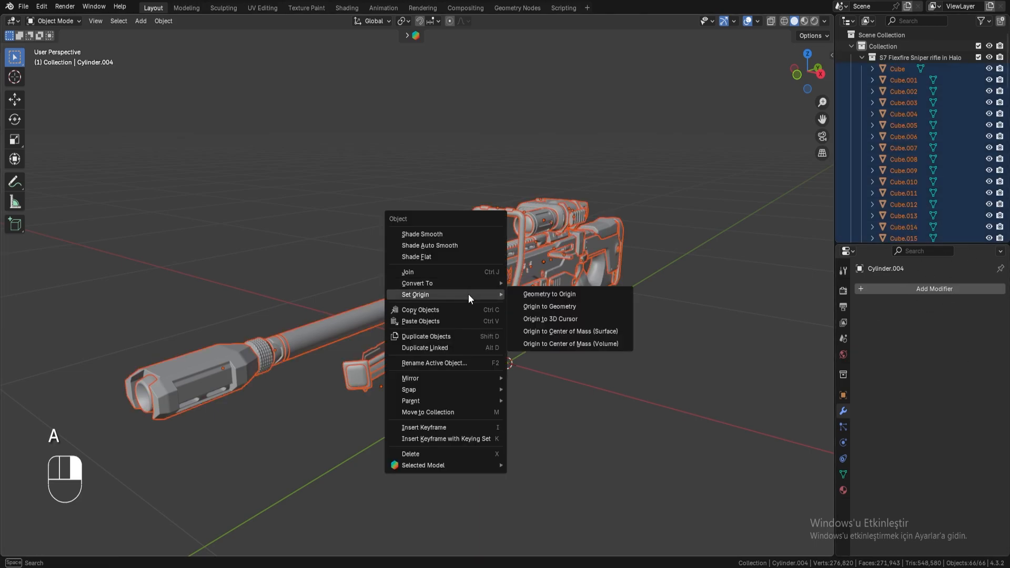
click(535, 310)
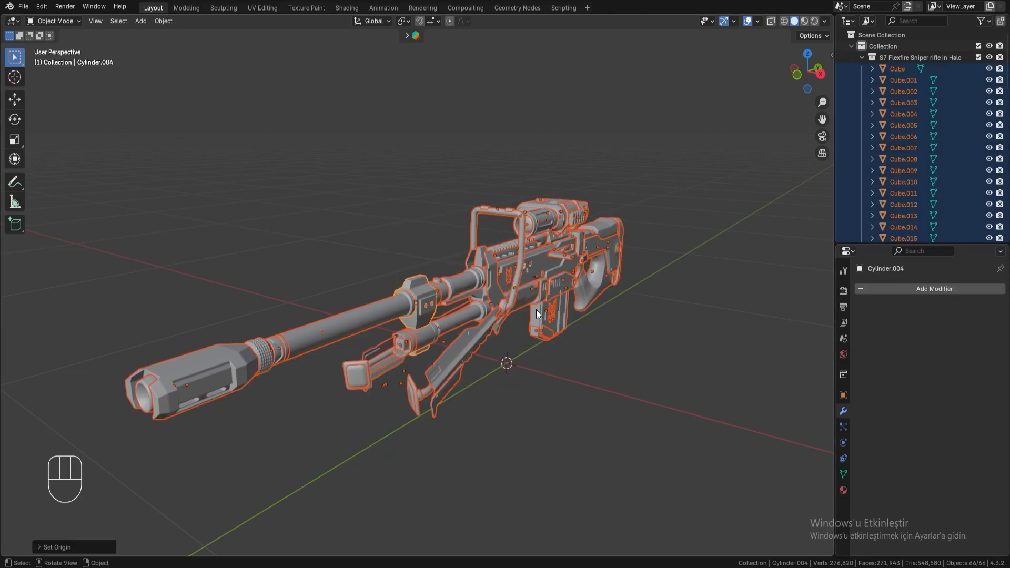
click(282, 291)
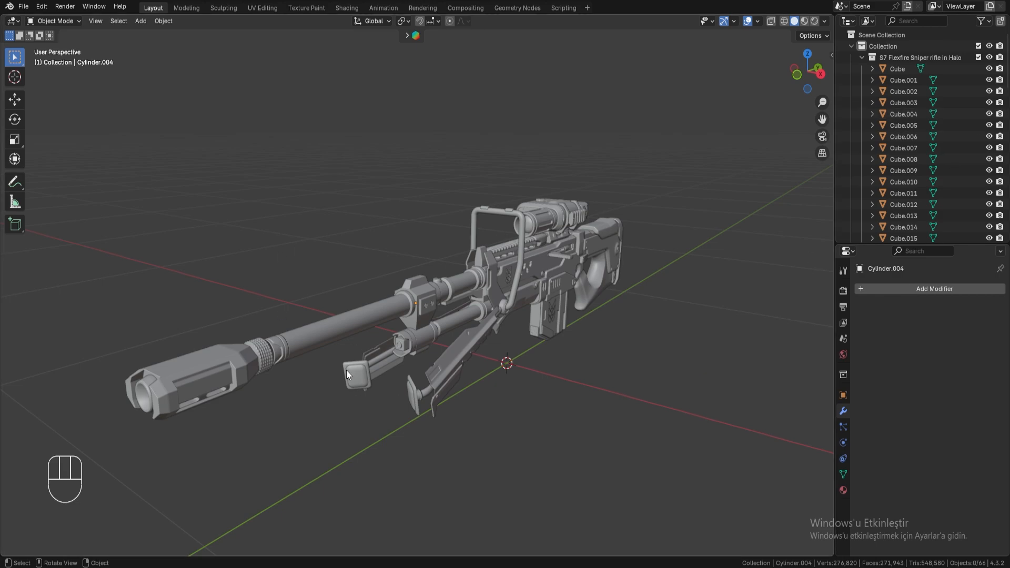
Remove the UVMap from the Cube object in its mesh data's UV Maps
click(843, 474)
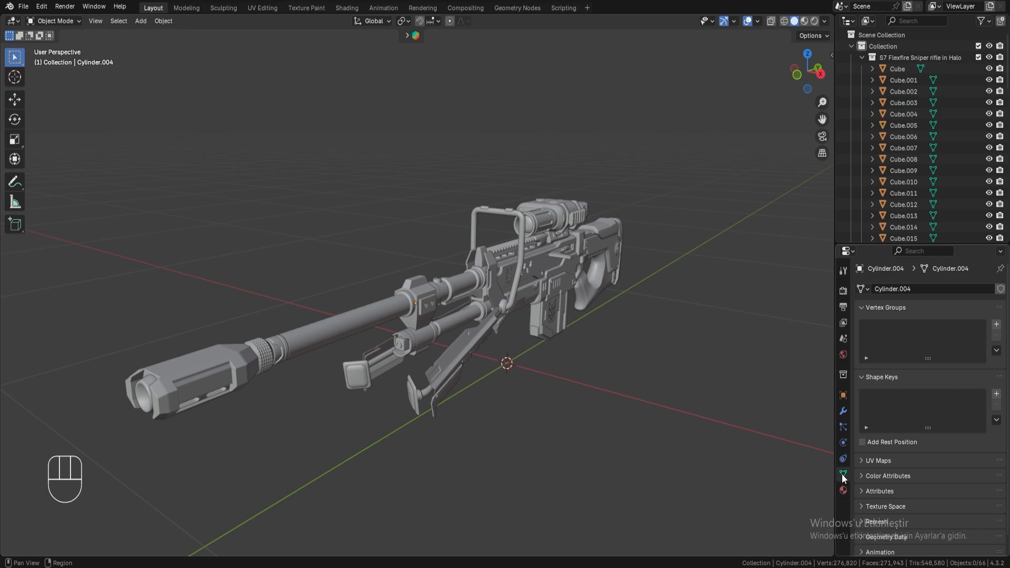
click(876, 460)
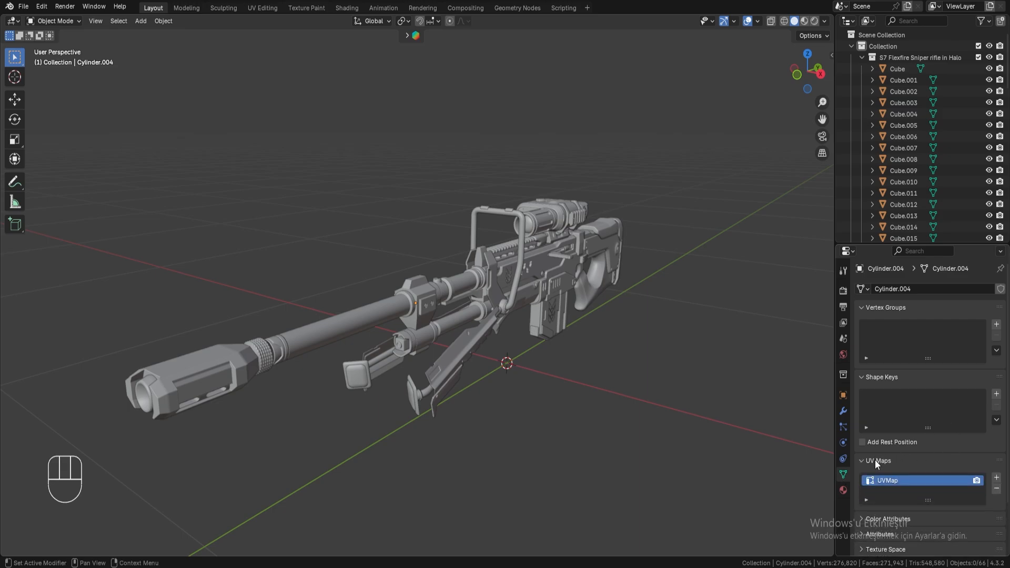
click(863, 309)
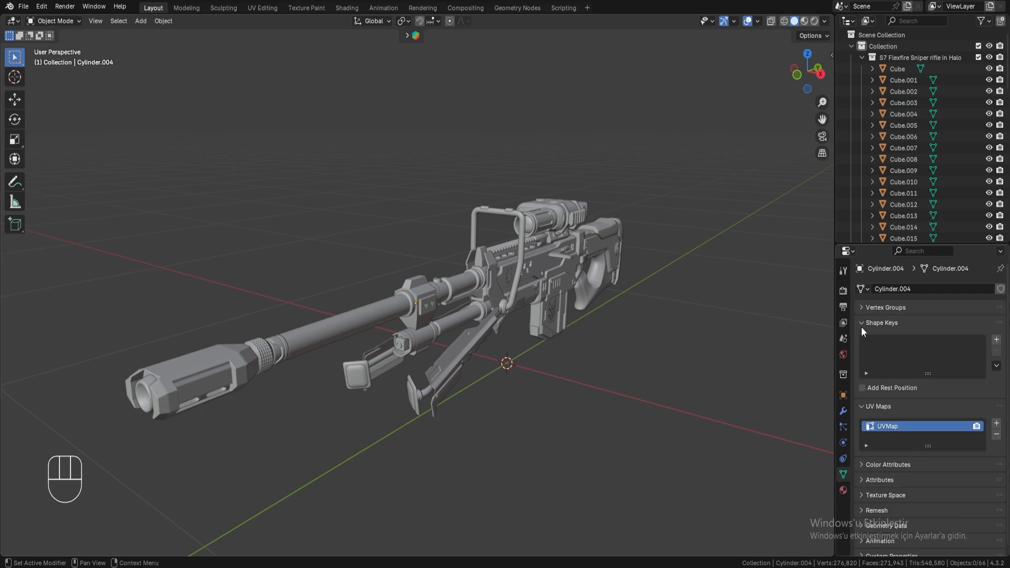
click(863, 324)
drag(928, 378, 928, 412)
click(897, 69)
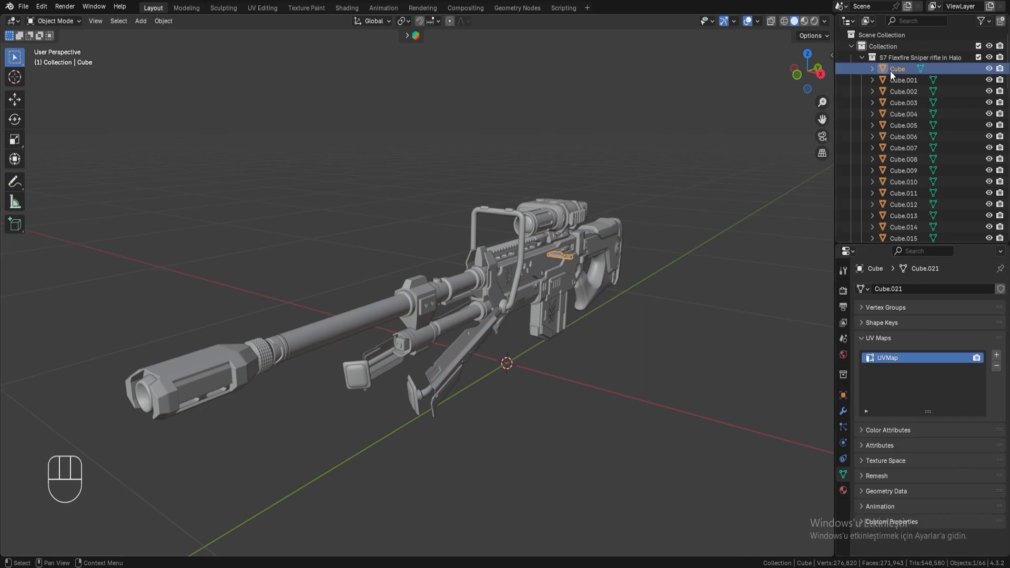
click(997, 366)
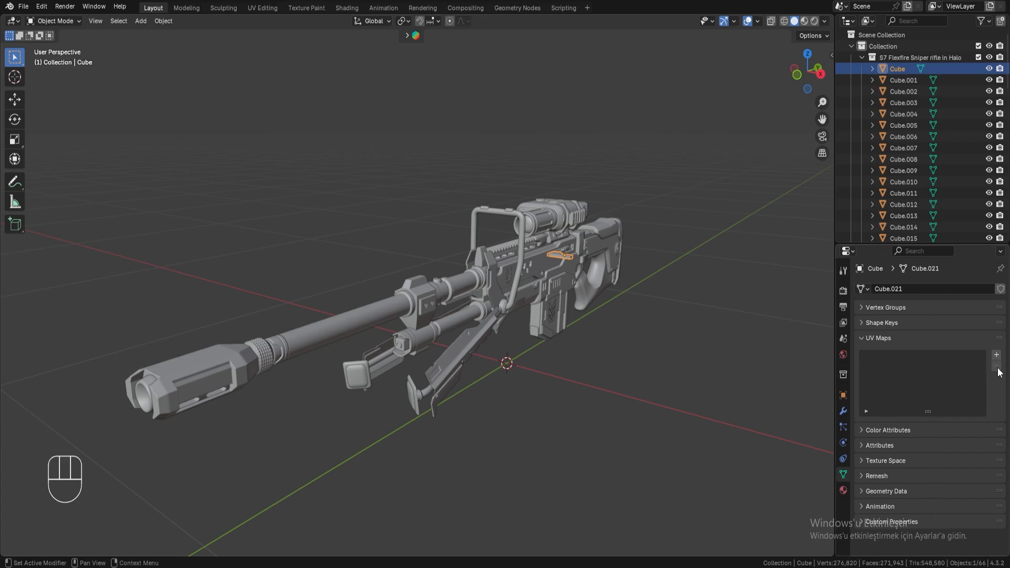
Go through the remaining rifle parts and remove all their UV maps, including UVMap and automap
click(910, 80)
click(910, 114)
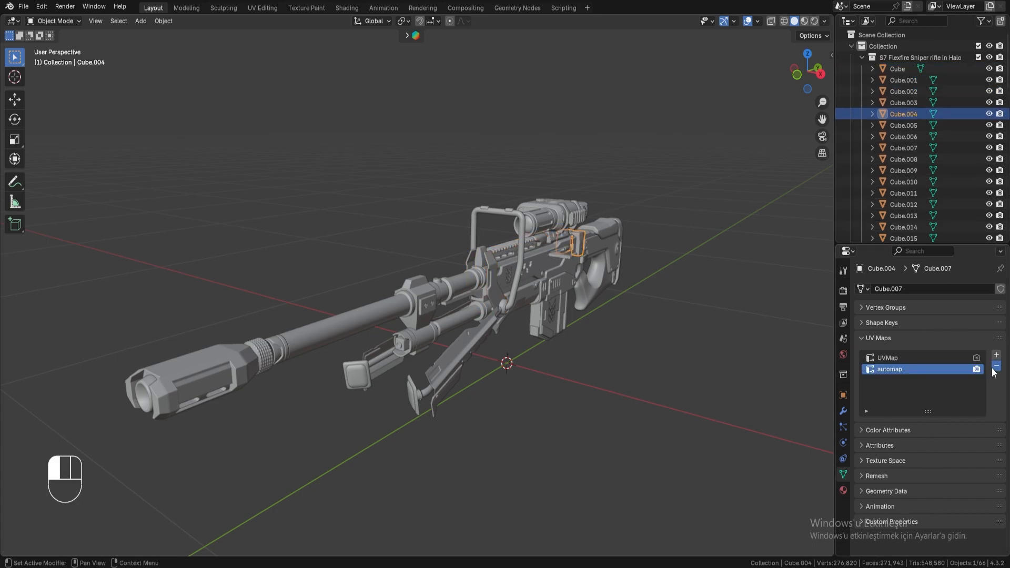
click(910, 182)
click(997, 365)
scroll(912, 159, down, 4)
click(910, 147)
click(909, 204)
click(996, 366)
click(997, 366)
scroll(912, 193, down, 2)
click(912, 217)
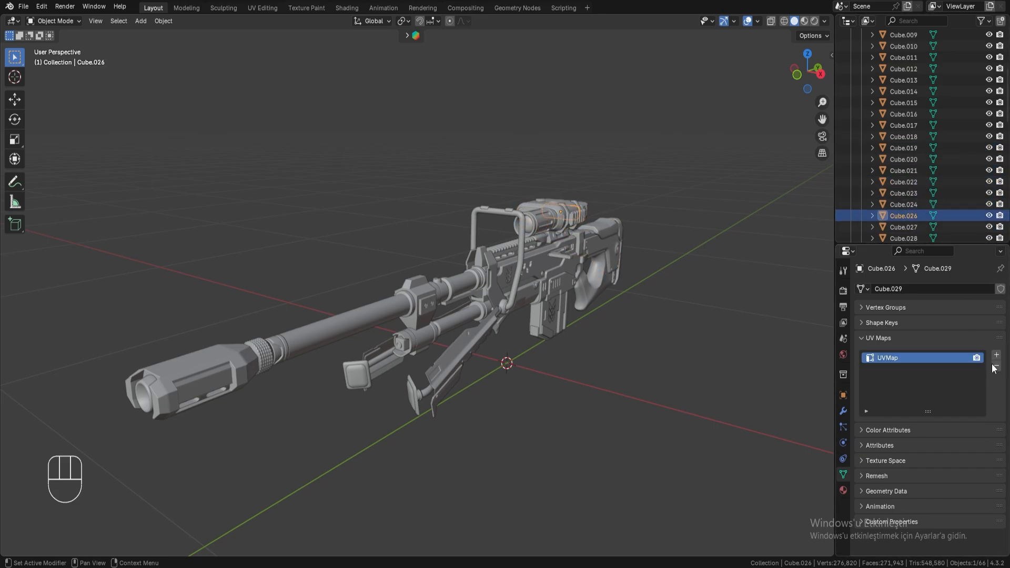
scroll(911, 204, down, 4)
click(911, 193)
click(913, 227)
scroll(913, 205, down, 3)
click(915, 227)
key(Up)
key(Up)
key(Up)
key(Up)
key(Up)
key(Up)
key(Up)
key(Up)
key(Up)
key(Up)
key(Up)
key(Up)
key(Up)
key(Up)
key(Up)
key(Up)
key(Up)
key(Up)
key(Up)
key(Up)
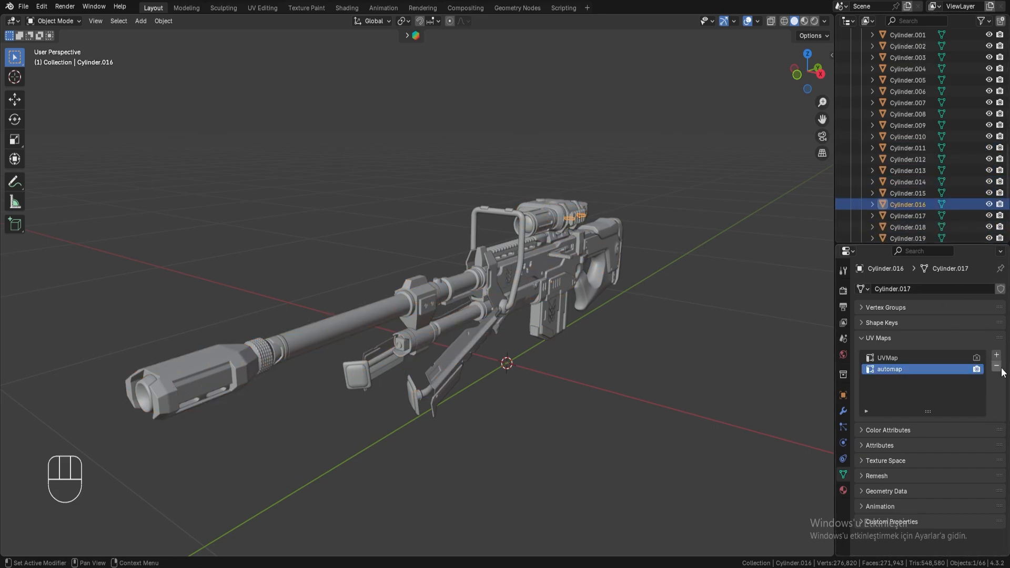
key(Up)
key(Up)
key(Up)
key(Up)
key(Up)
key(Up)
key(Up)
key(Up)
key(Up)
key(Up)
key(Up)
key(Up)
key(Up)
key(Up)
key(Up)
key(Up)
click(681, 296)
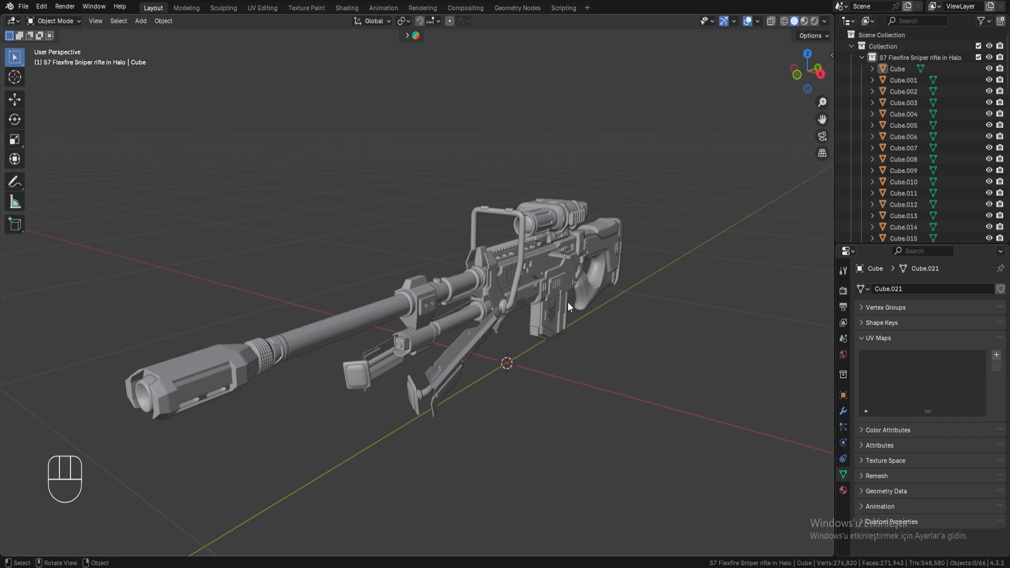
Unwrap the whole geometry of all rifle parts together using Smart UV Project with a 66° angle limit and 0.000 island margin
key(a)
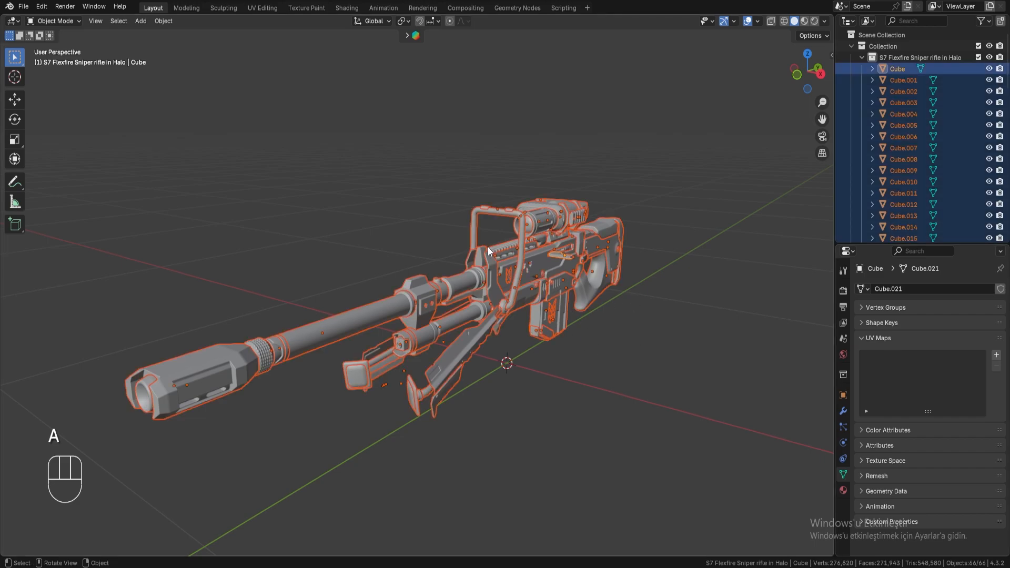
shift+middle_drag(348, 355, 519, 367)
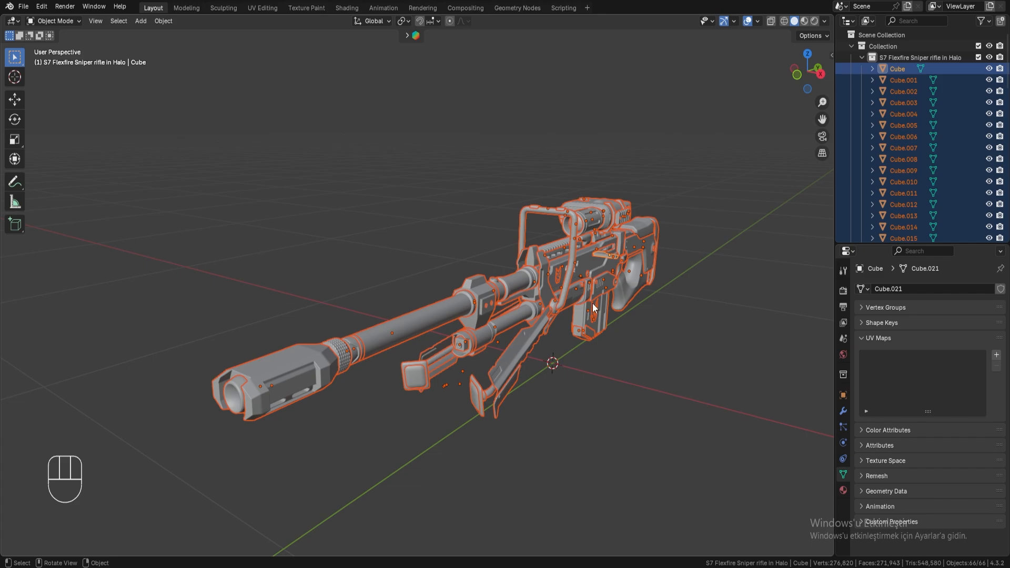
key(shift)
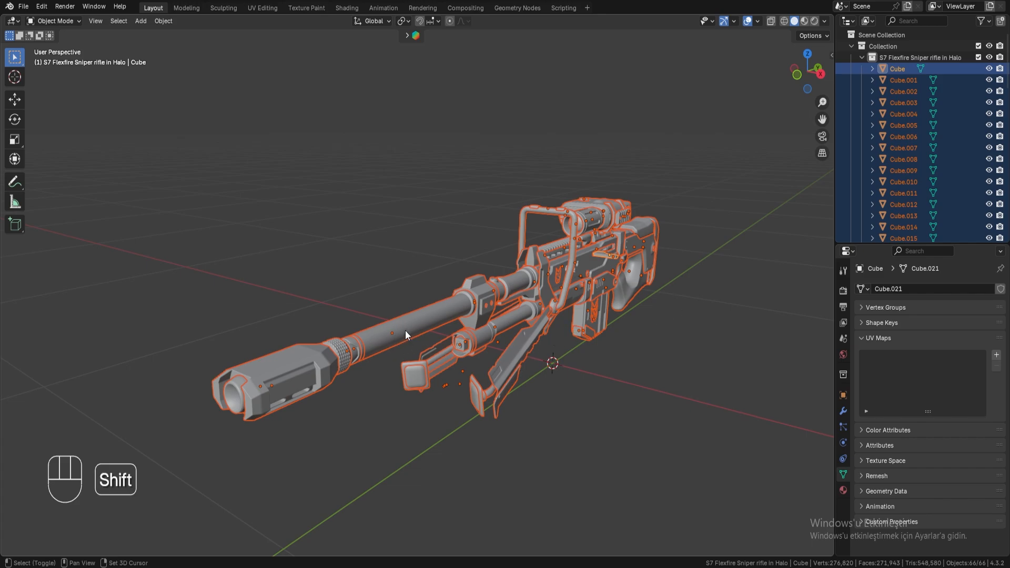
shift+click(405, 331)
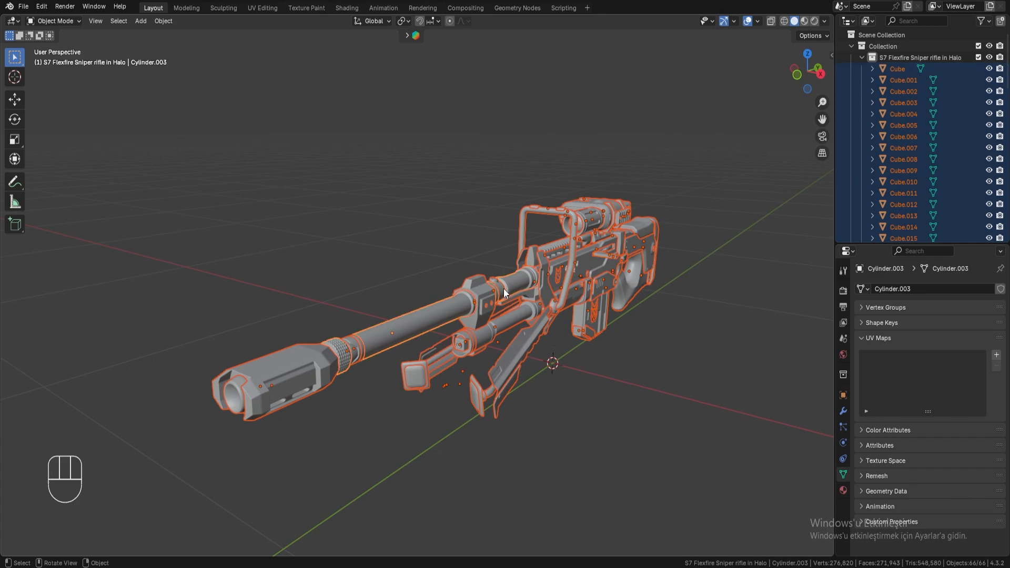
key(Tab)
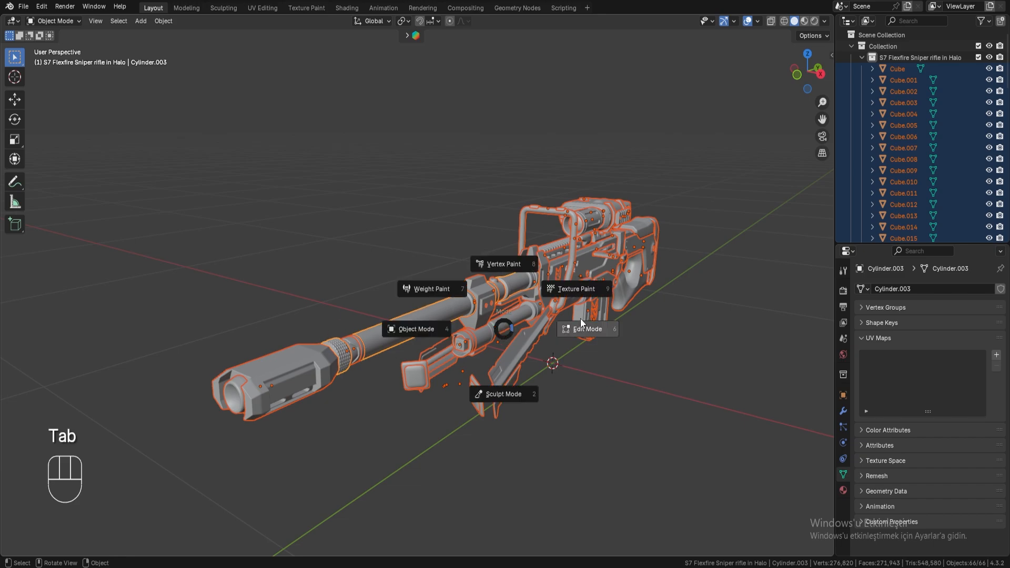
key(a)
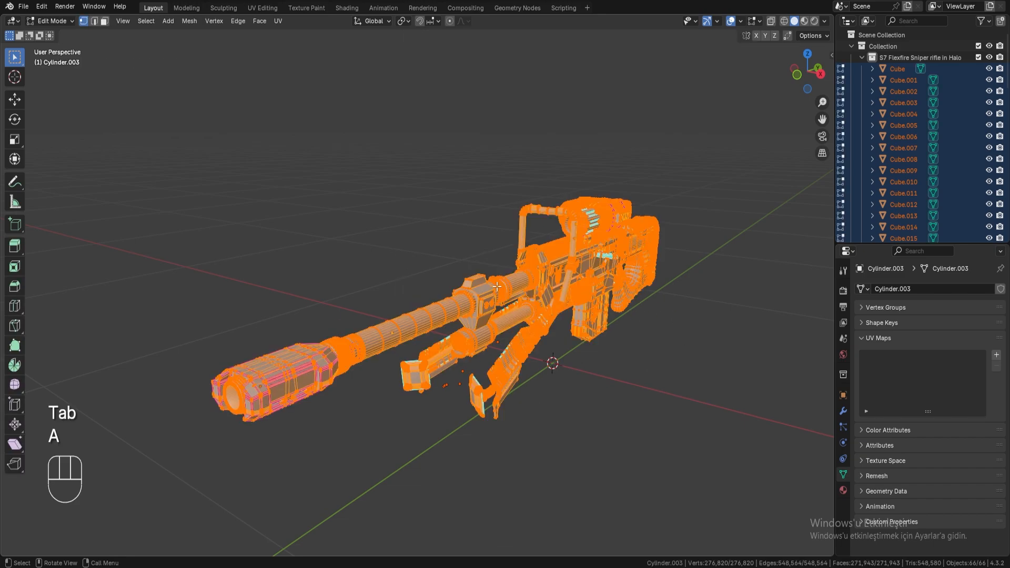
key(u)
mouse_move(504, 284)
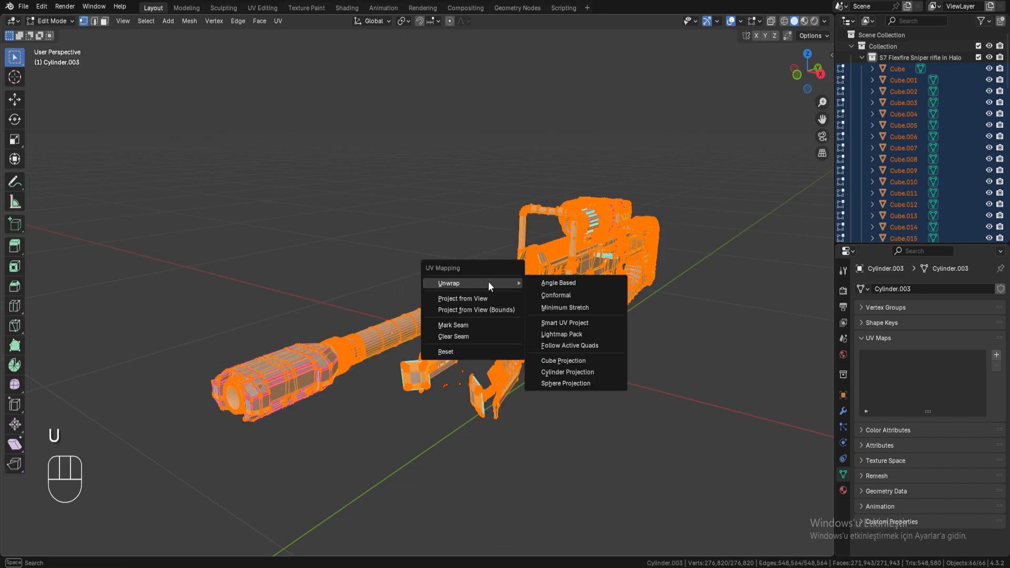
click(573, 322)
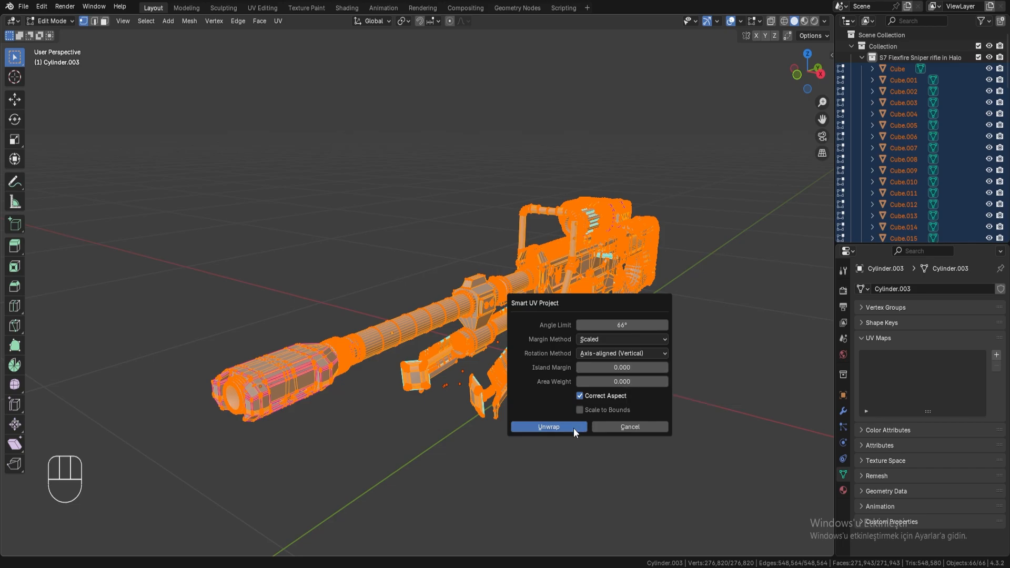
click(549, 427)
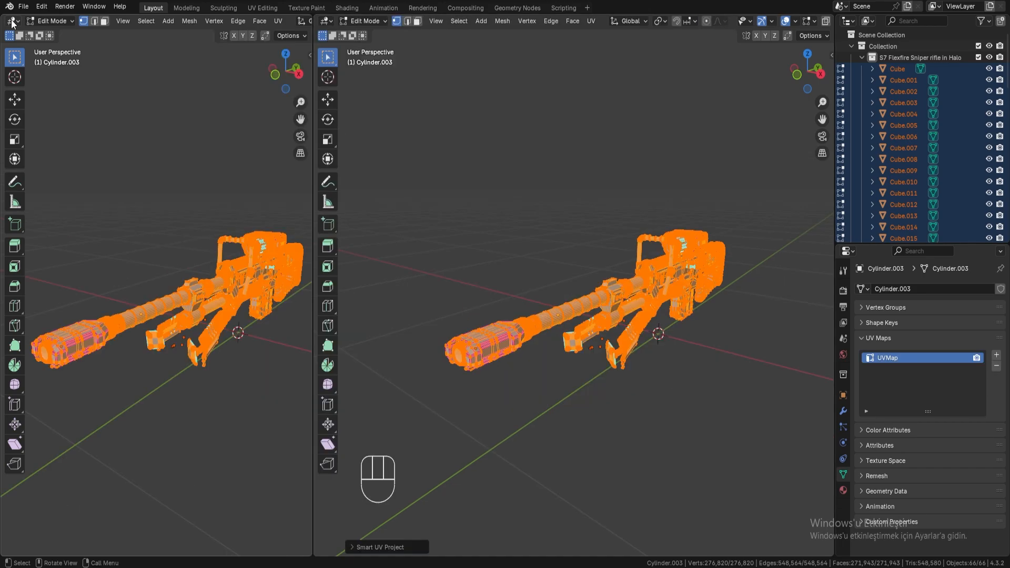
Display the UV Editor beside the 3D viewport, widen its area and clear the UV selection
click(12, 21)
click(55, 84)
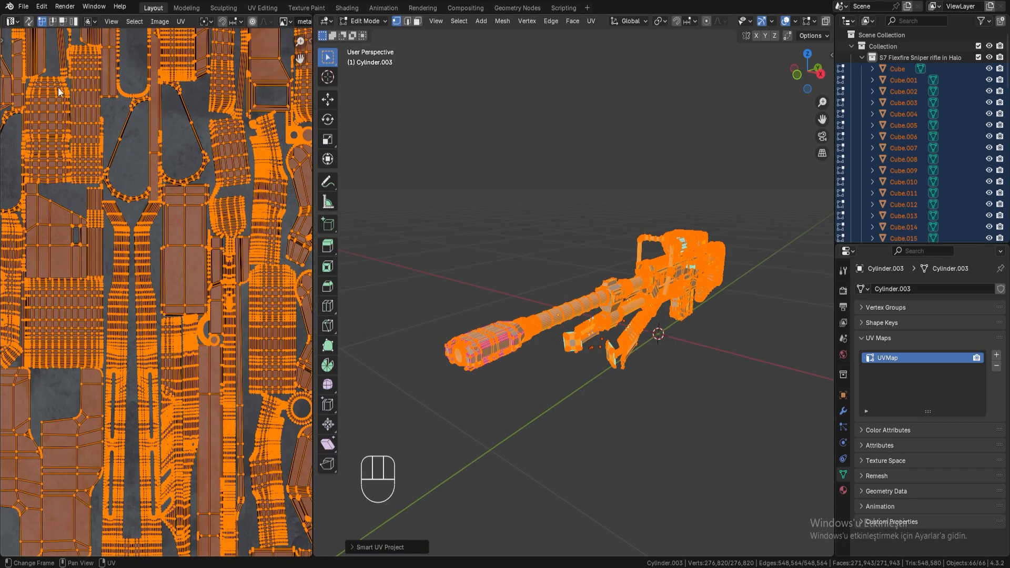
scroll(59, 92, down, 7)
drag(313, 274, 601, 284)
scroll(391, 286, up, 4)
scroll(473, 280, down, 1)
click(519, 281)
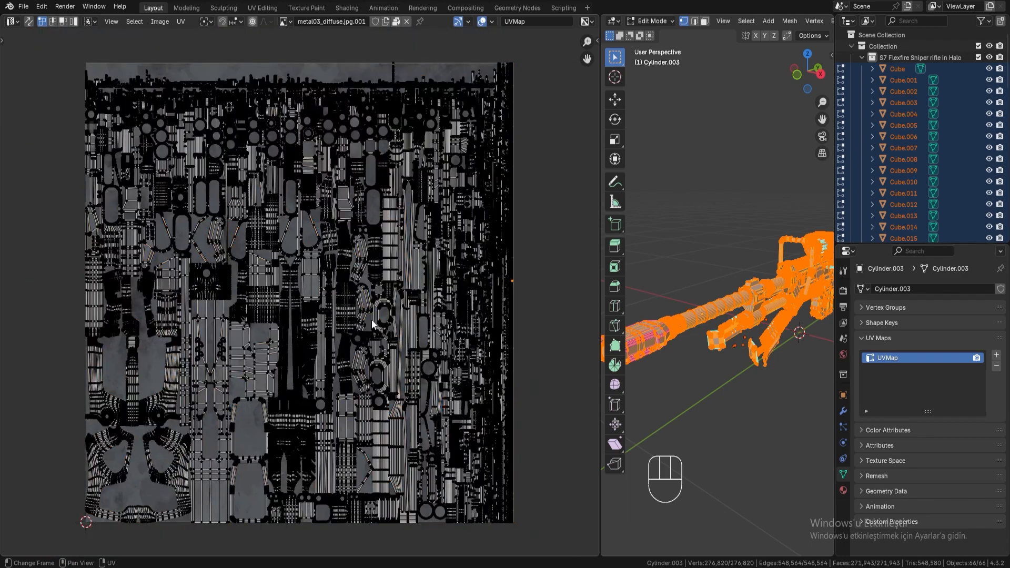
Select all UV islands of the rifle and pack them with Pack Islands
key(a)
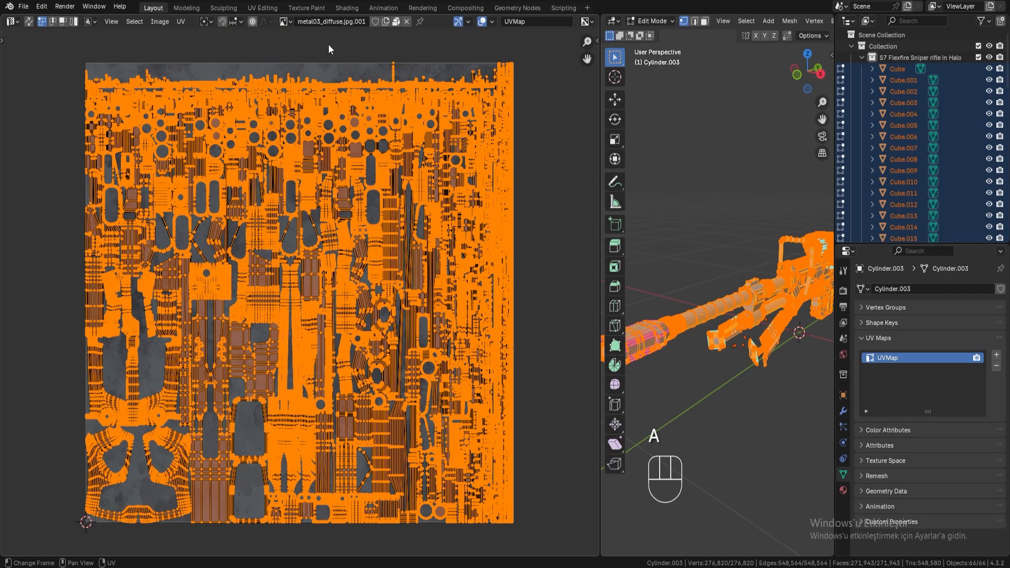
click(181, 22)
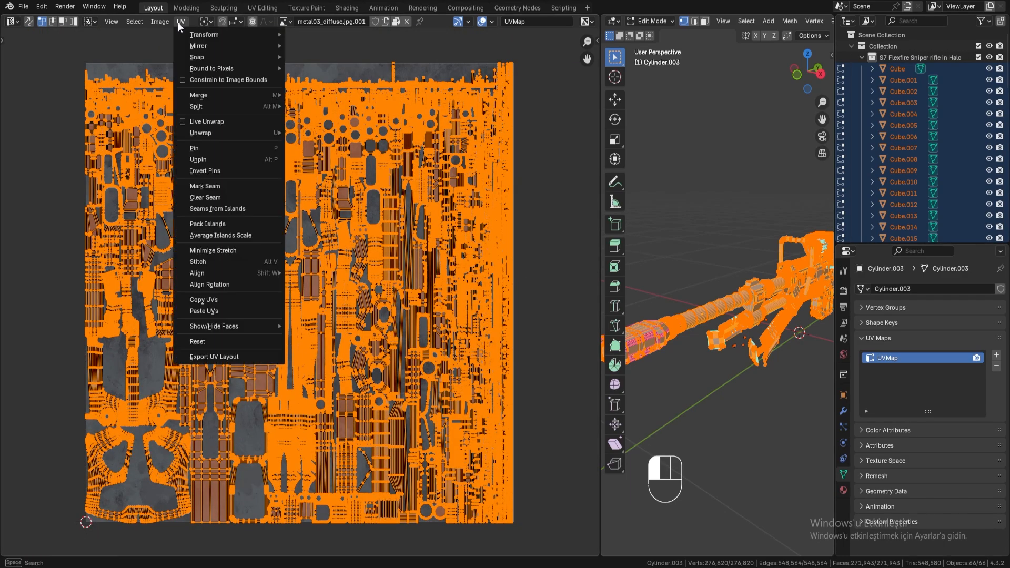
click(210, 226)
click(191, 399)
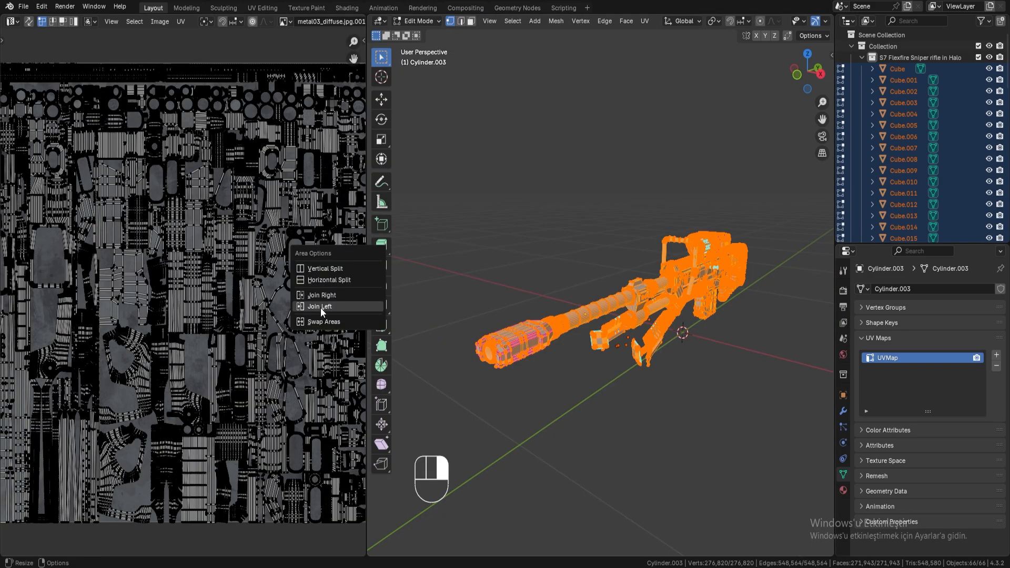
Close the UV Editor area so the 3D viewport fills the space, deselect the geometry and return to Object Mode
click(321, 308)
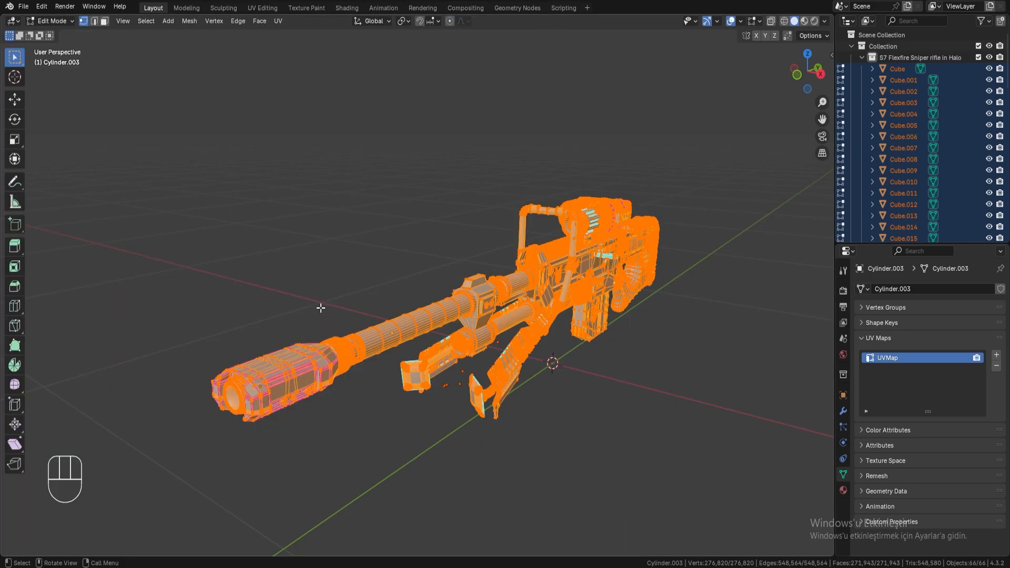
key(alt+a)
key(Tab)
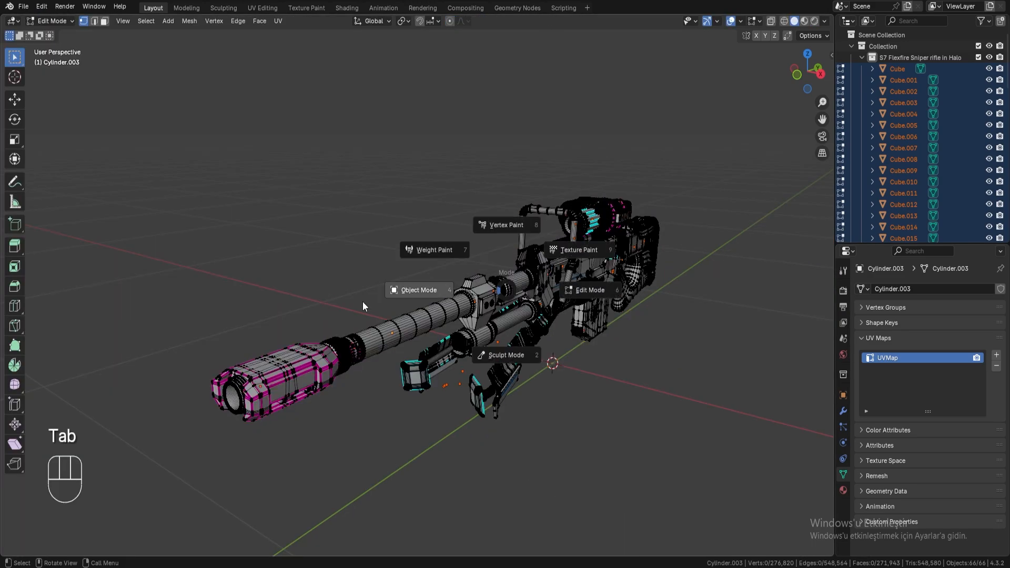
click(362, 302)
click(368, 305)
Display the material settings and check which materials are assigned to individual rifle parts such as the bipod and receiver
click(842, 491)
click(524, 350)
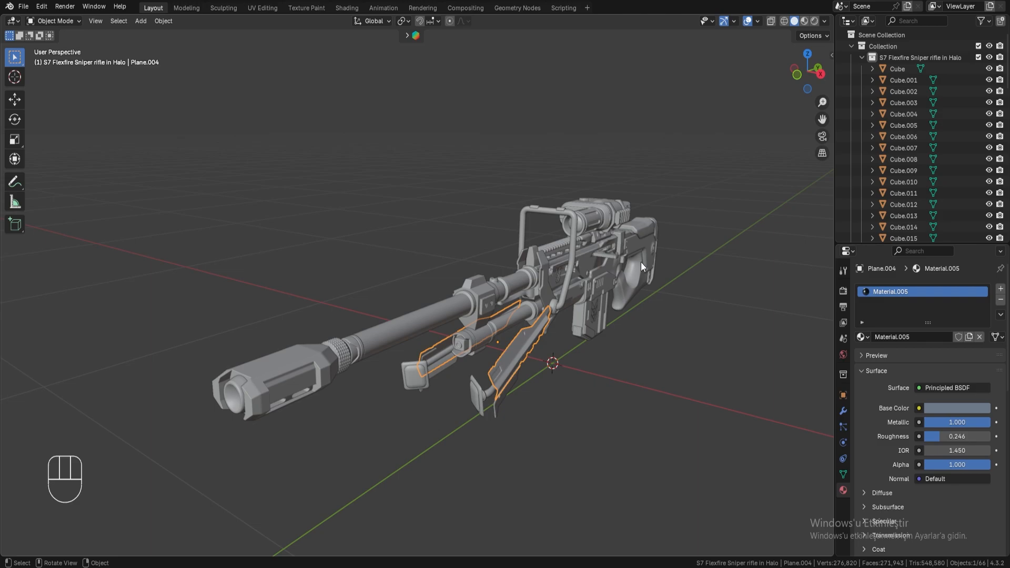
click(638, 265)
click(573, 275)
click(696, 267)
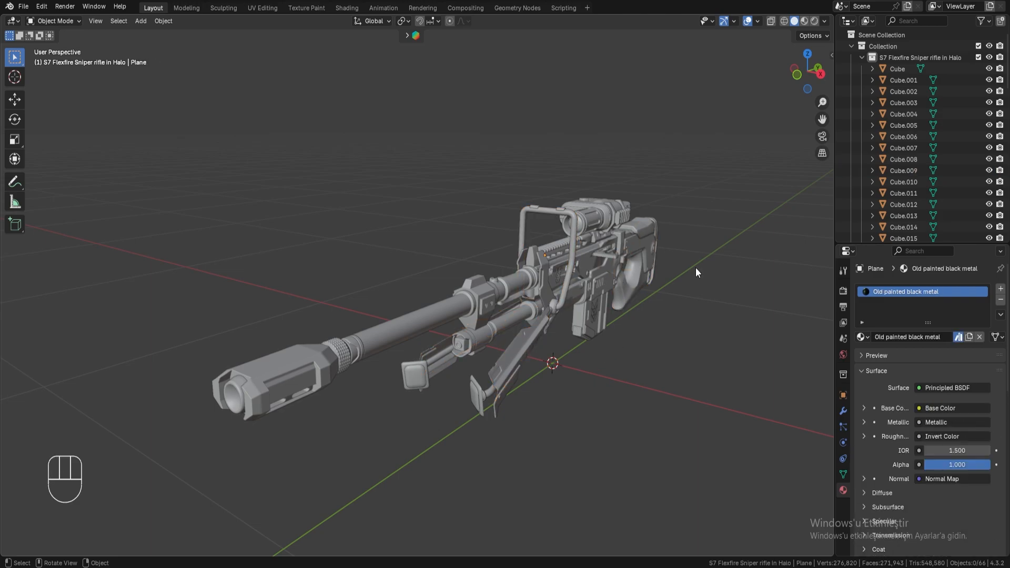
Switch the Outliner to the Blender File display mode and expand the file's list of materials
click(863, 24)
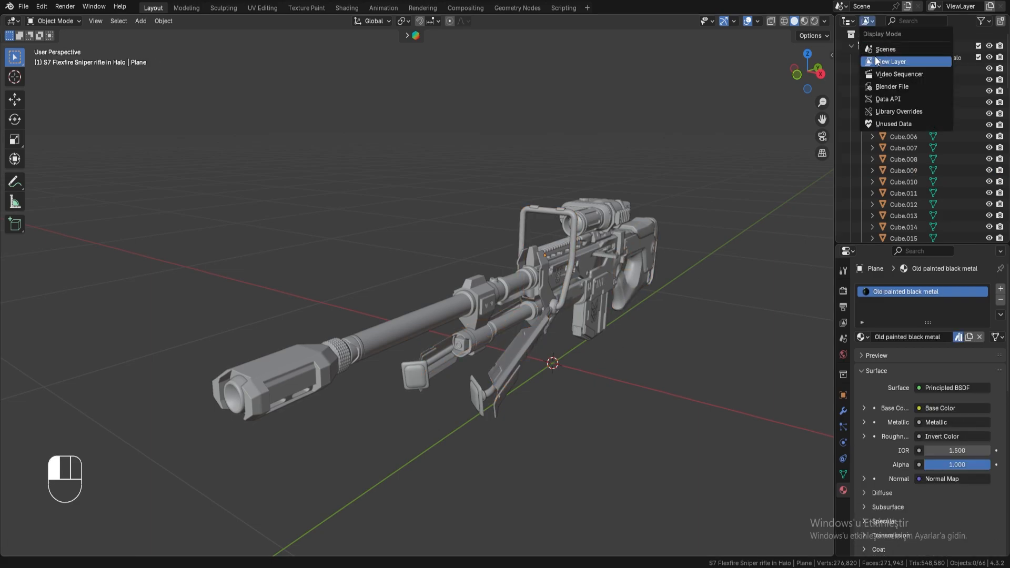
click(889, 87)
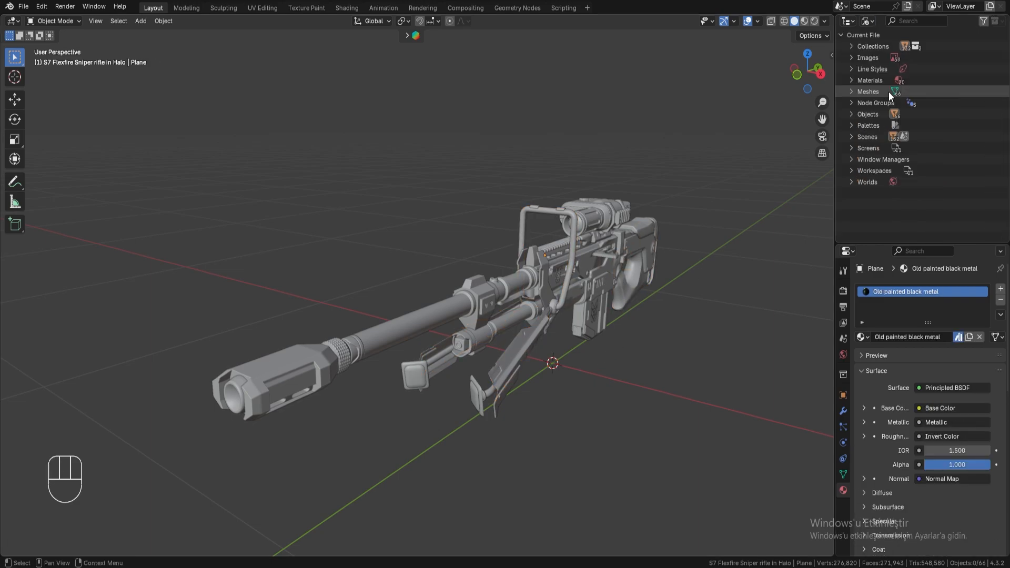
click(852, 80)
scroll(894, 91, down, 7)
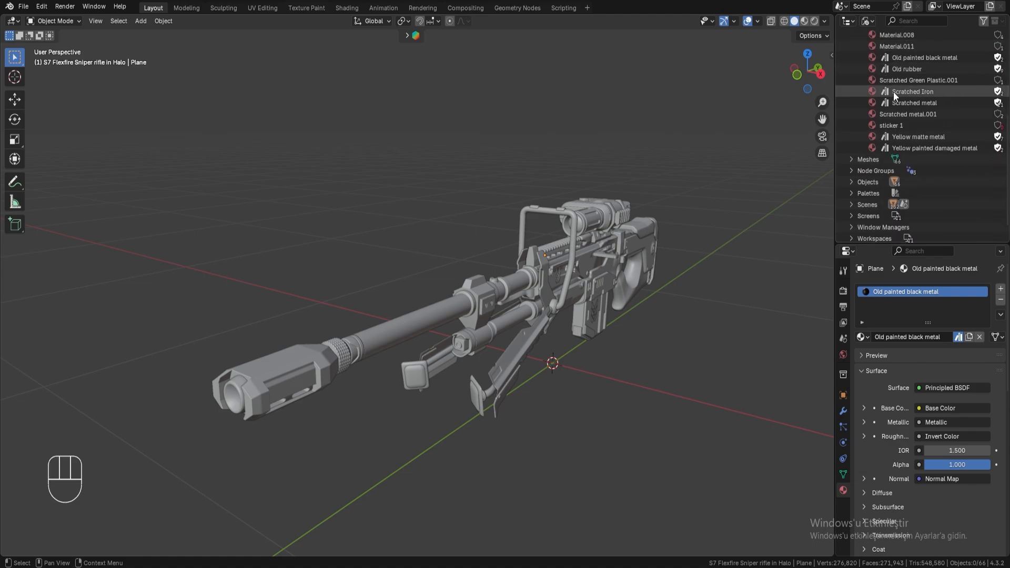
Delete all existing materials from the file, from Black scratched brushed metal through Yellow painted damaged metal
scroll(894, 91, up, 6)
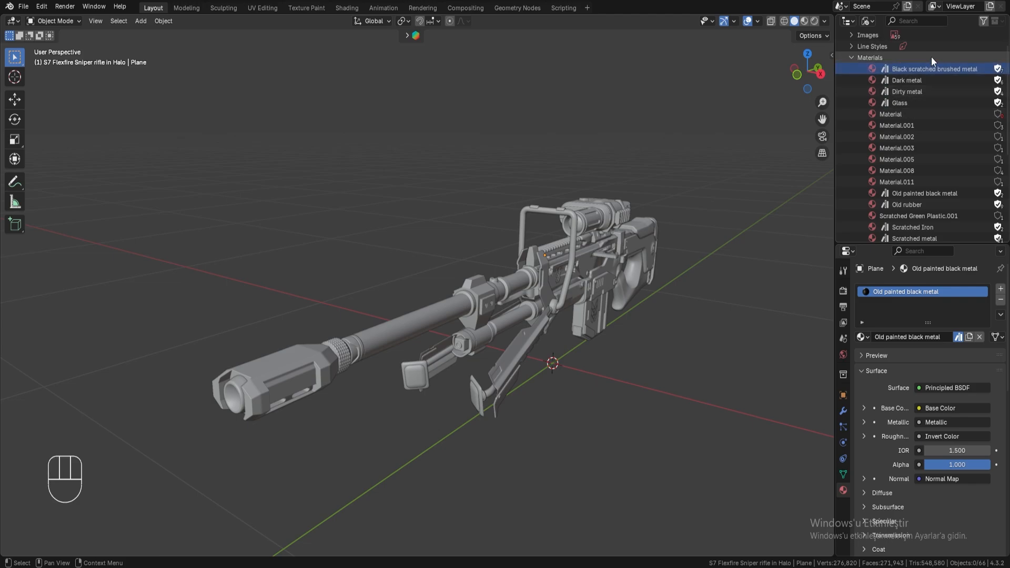
scroll(929, 138, down, 6)
shift+click(924, 149)
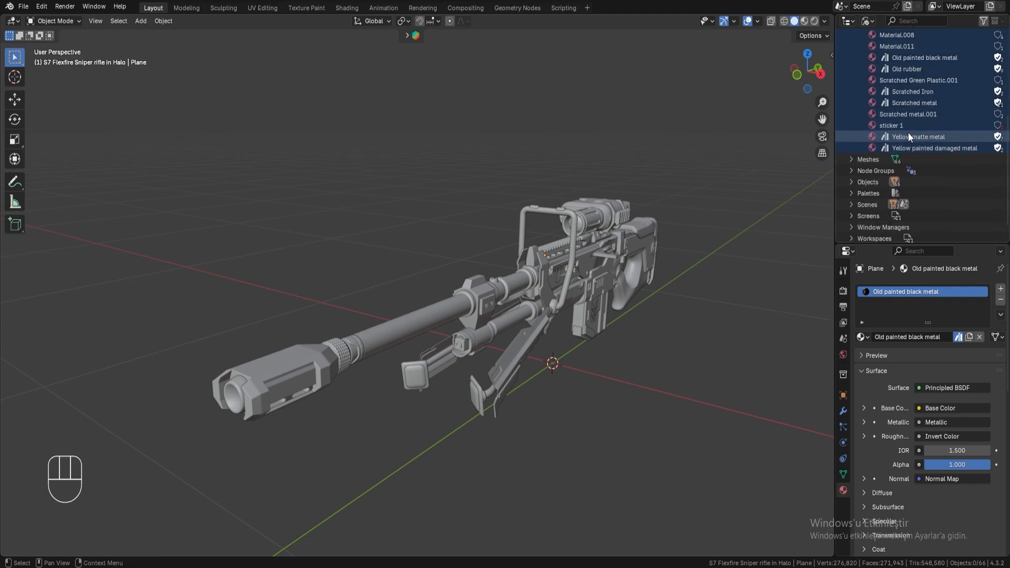
scroll(908, 107, up, 2)
right_click(908, 107)
click(886, 116)
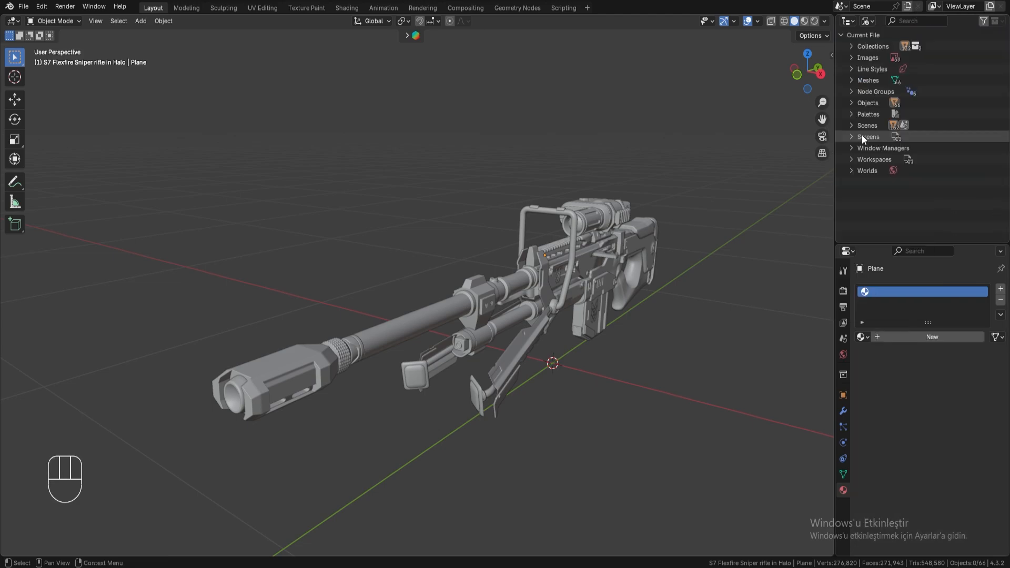
Create a new material on the rifle's long barrel and name it Rifle
click(409, 324)
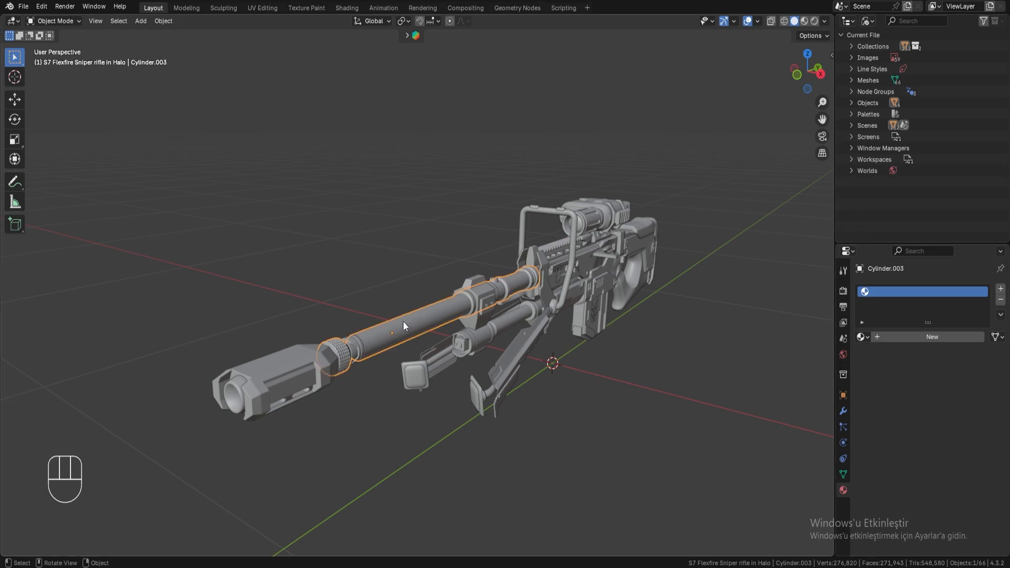
click(921, 336)
click(907, 338)
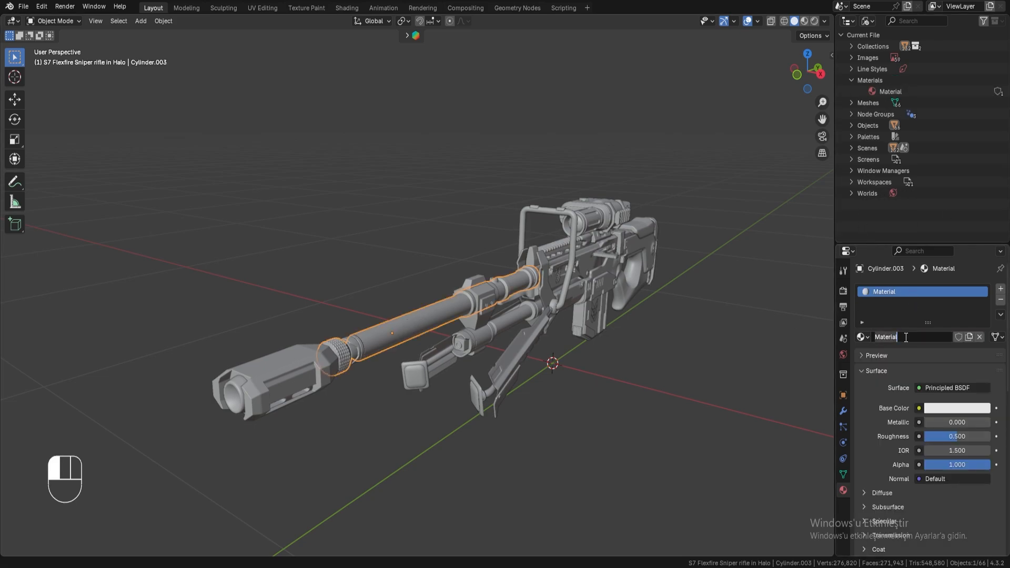
text(Rifle)
key(Return)
Link the barrel's Rifle material to all rifle parts with Link Materials, and deselect everything
key(a)
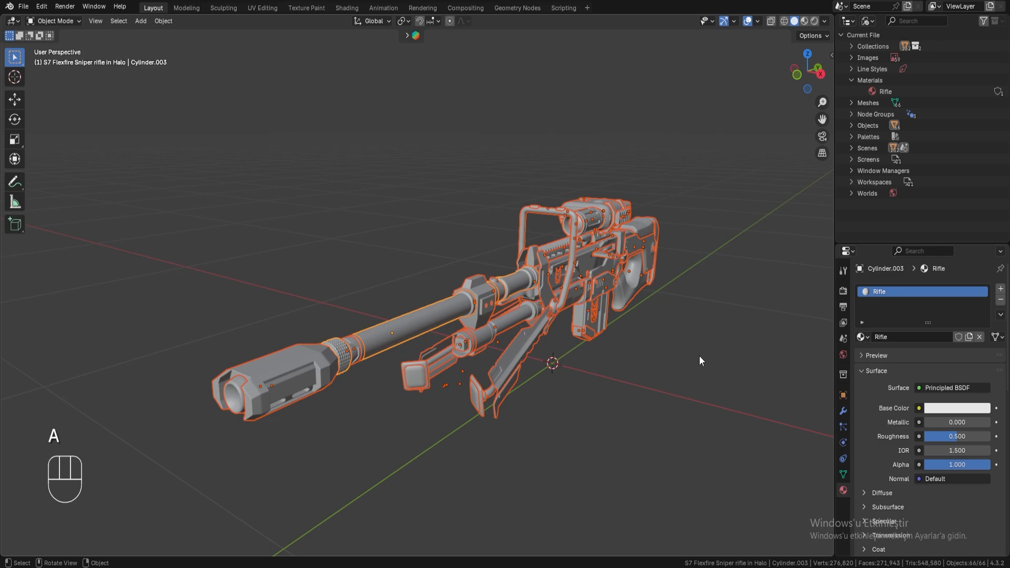
key(ctrl+l)
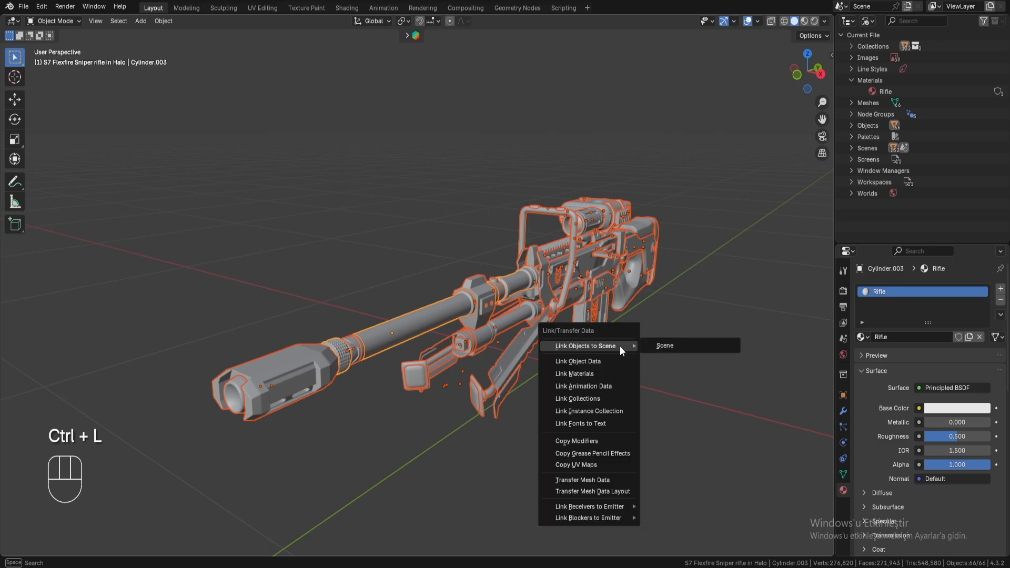
click(580, 373)
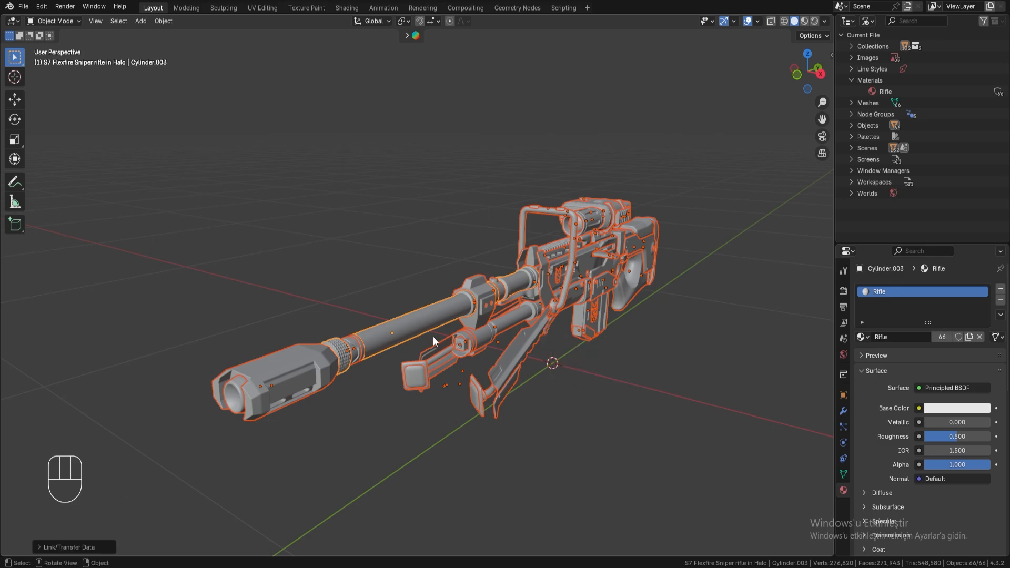
click(708, 311)
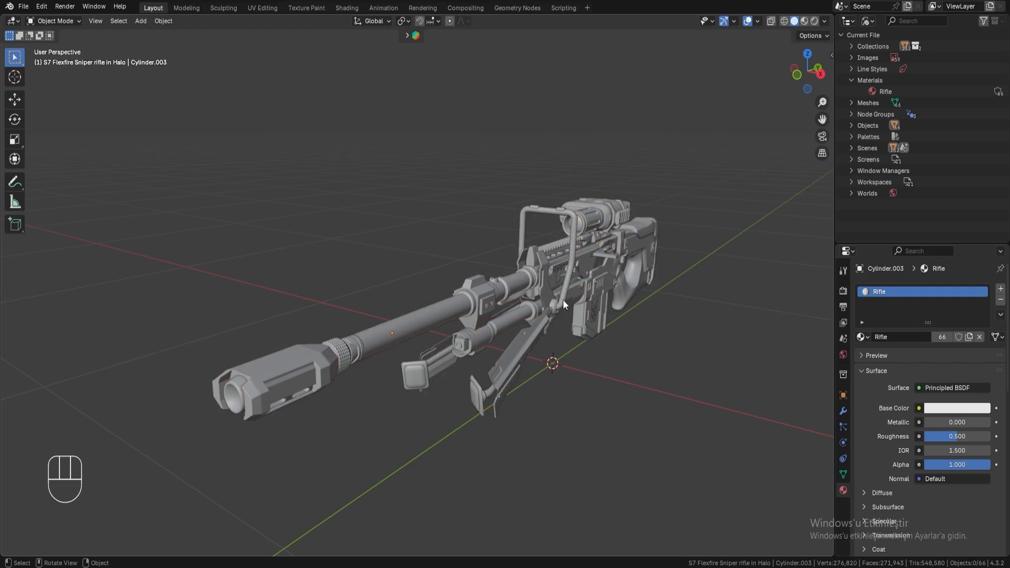
Check the material assigned to individual rifle parts, including the receiver, bipod and scope
key(a)
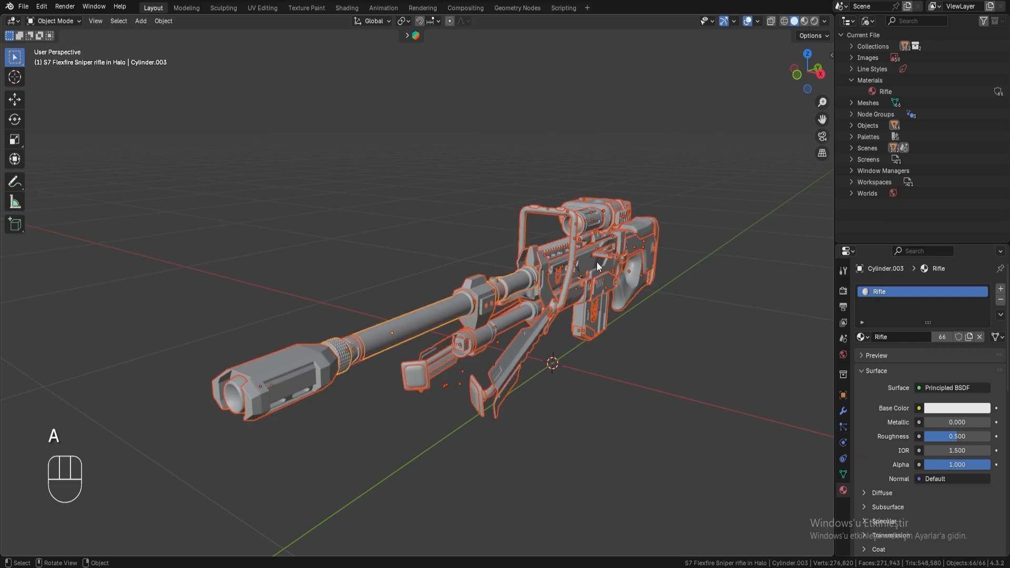
click(639, 270)
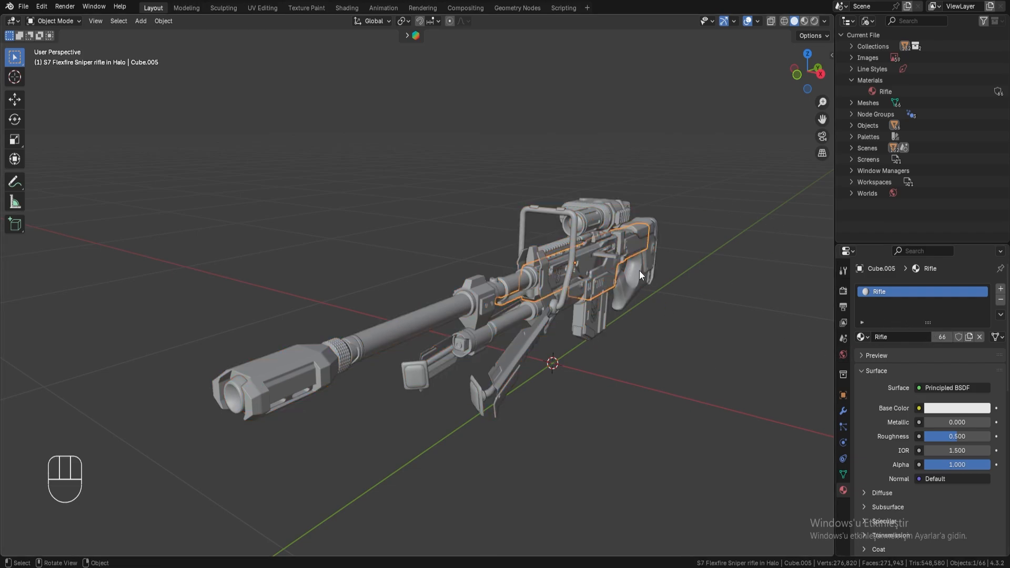
click(508, 356)
click(608, 256)
click(608, 225)
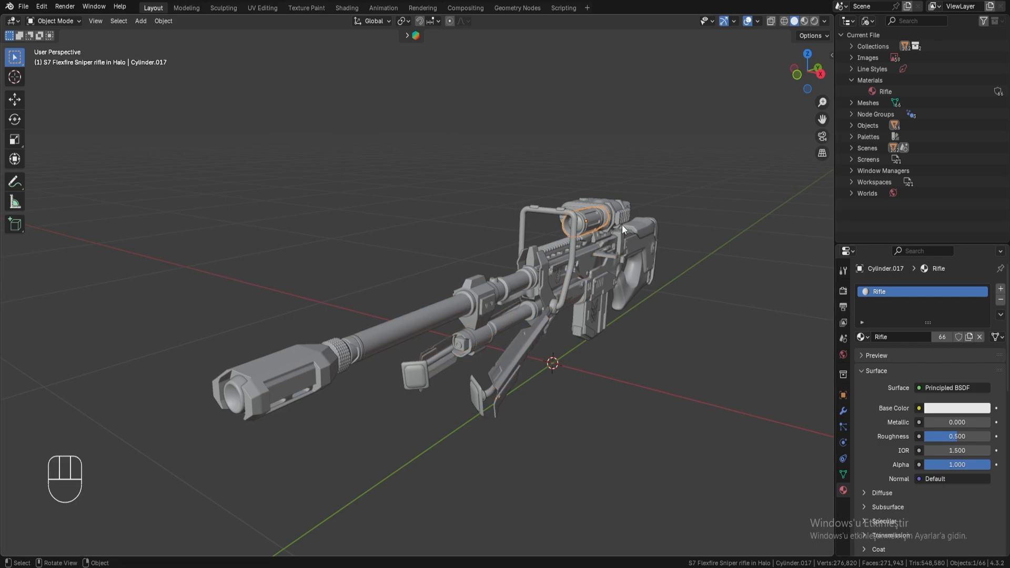
click(622, 256)
click(604, 256)
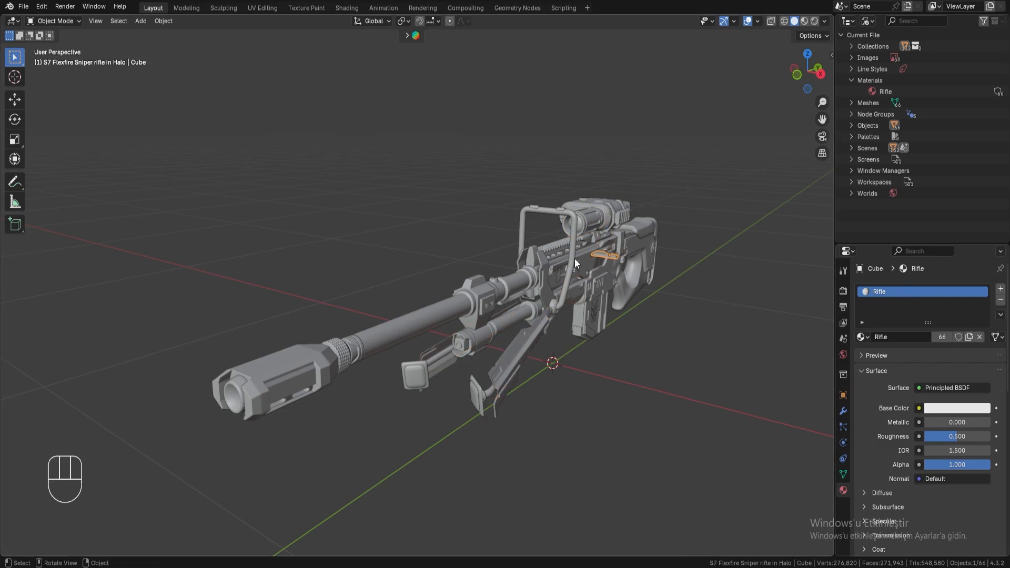
click(573, 257)
click(498, 207)
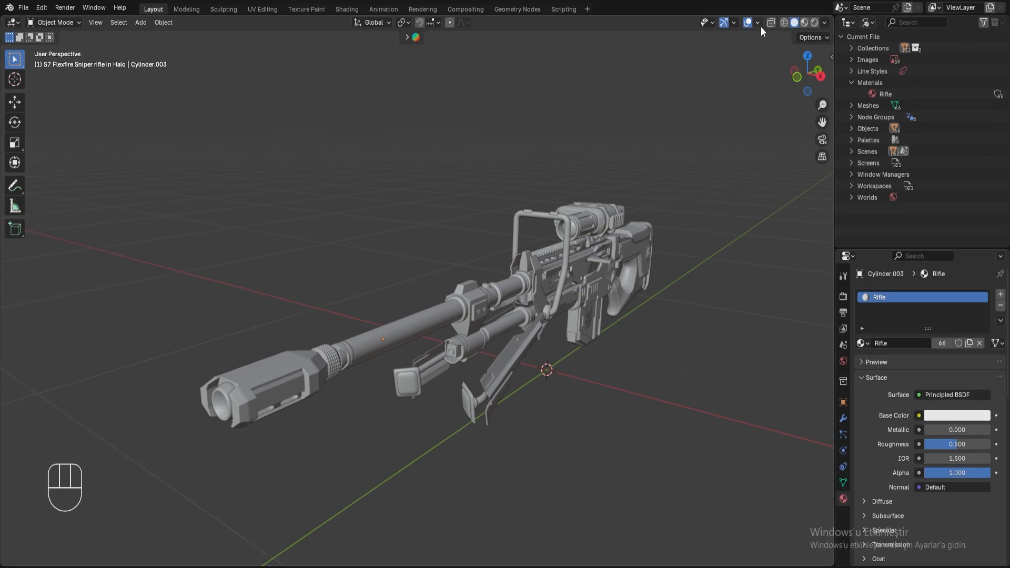
Turn on the Face Orientation overlay and examine the direction of the rifle's face normals
click(759, 24)
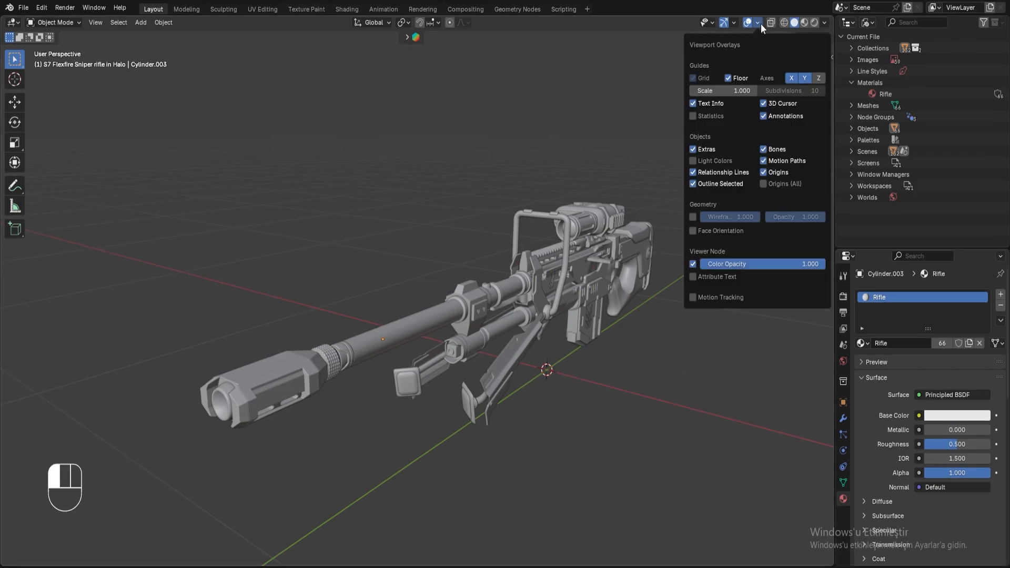
click(703, 233)
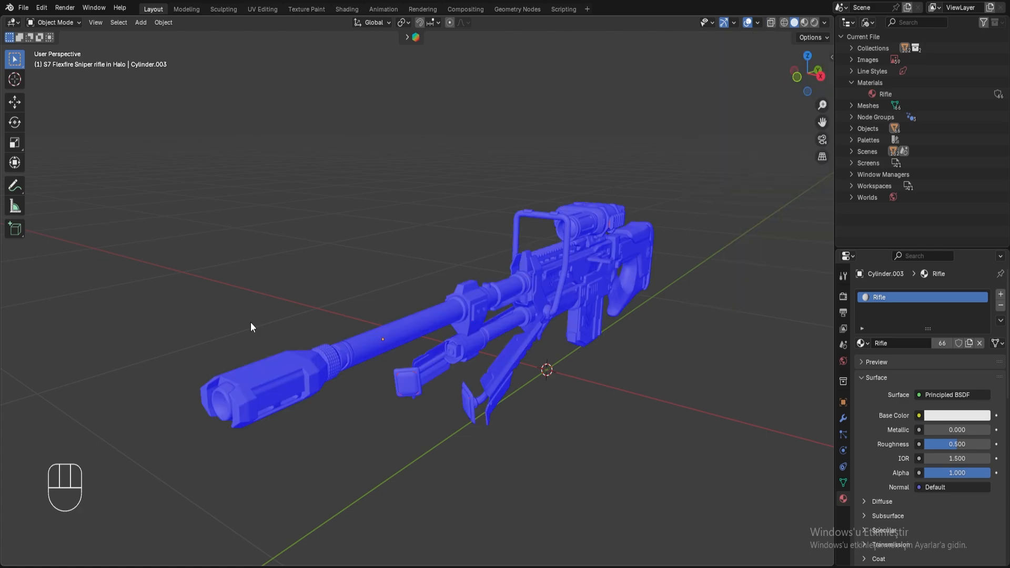
click(431, 320)
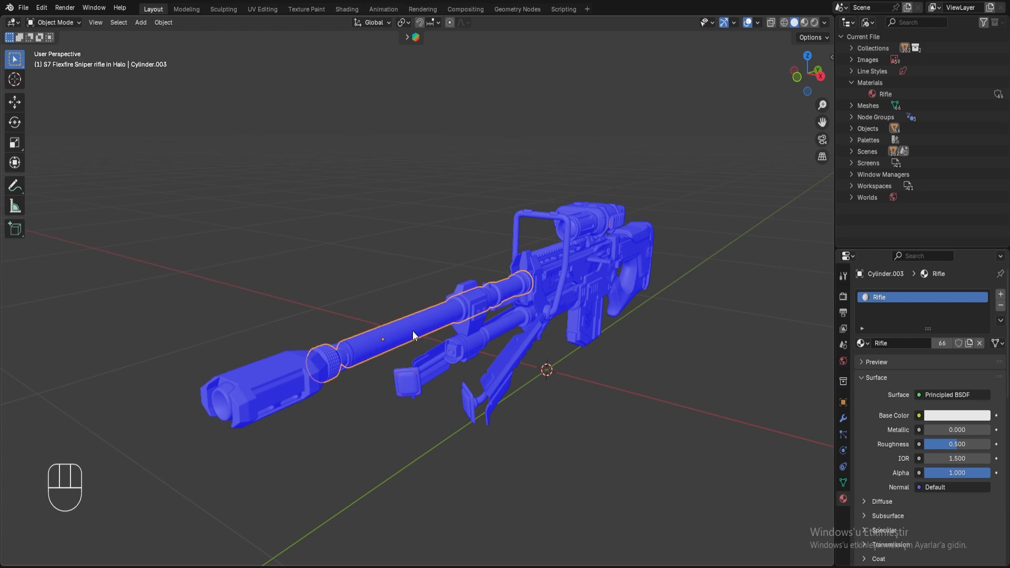
click(402, 280)
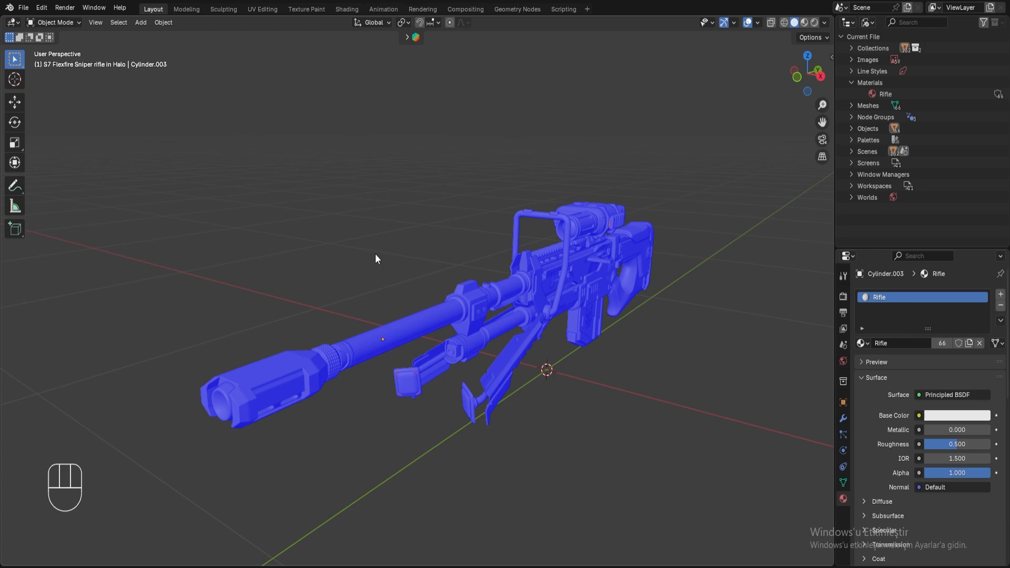
key(n)
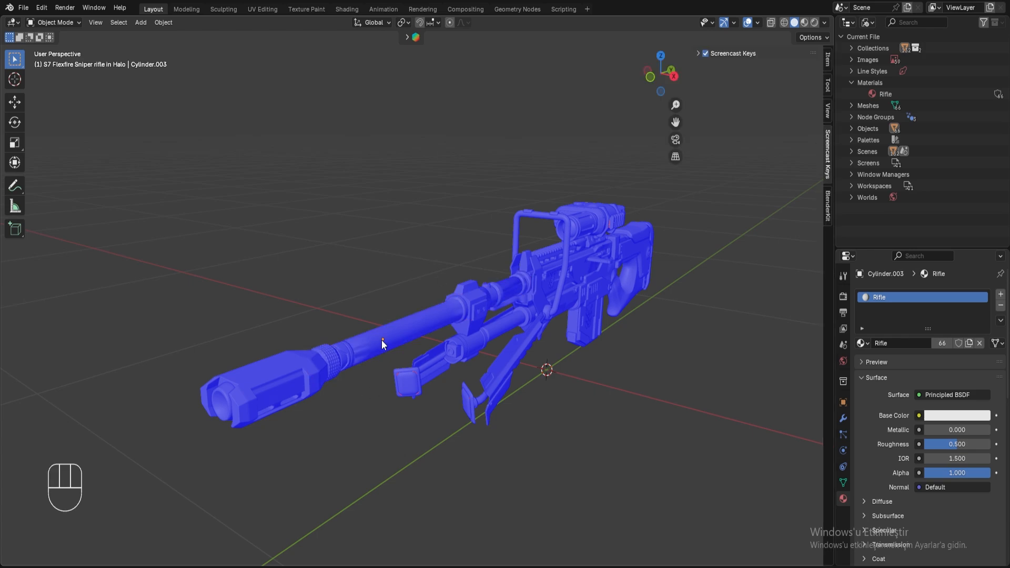
Flip the normals of all faces of the long barrel in Edit Mode and deselect the faces
click(403, 330)
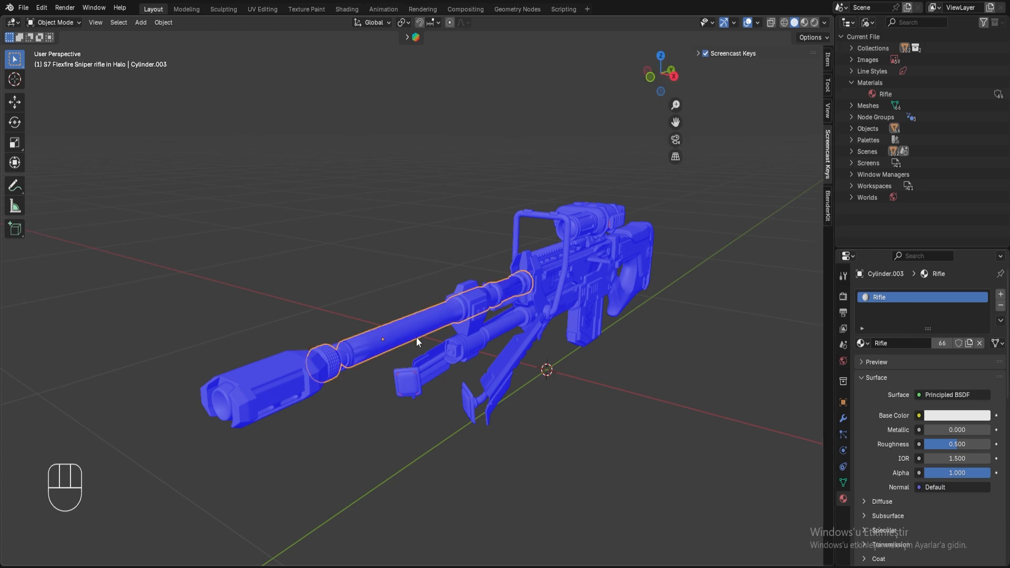
key(Tab)
key(a)
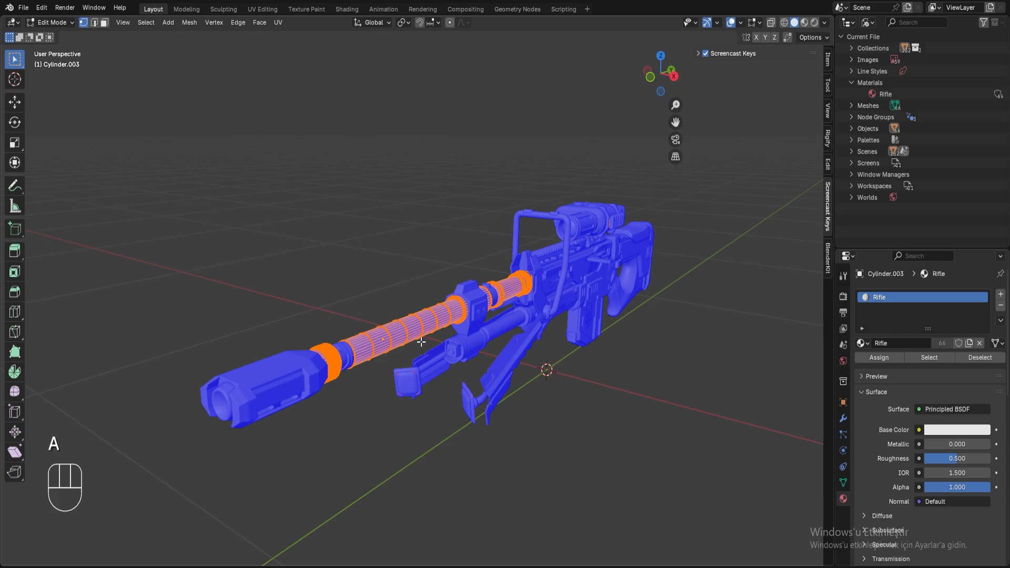
key(n)
key(alt+n)
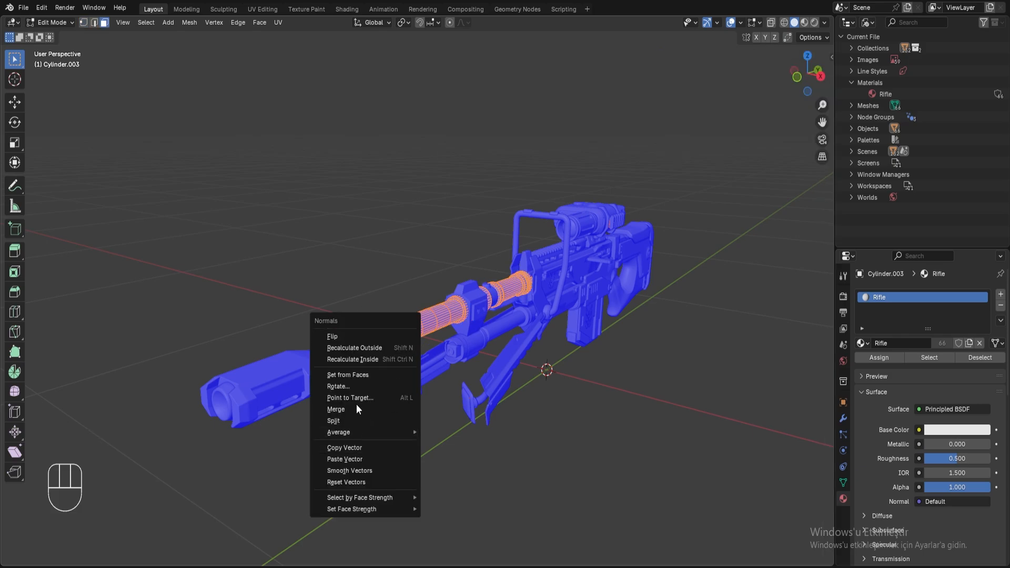
click(335, 336)
click(372, 374)
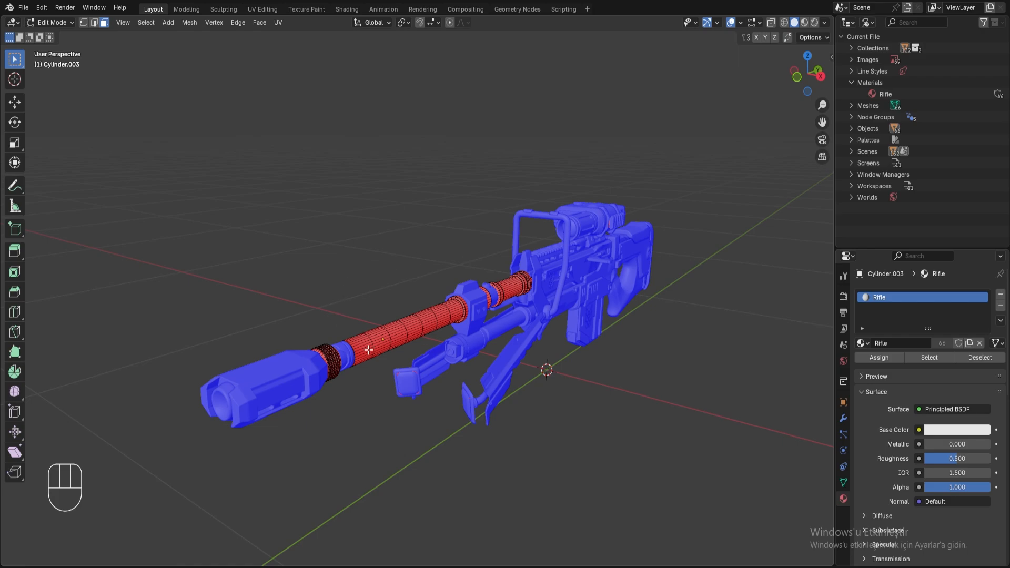
Select all faces of the barrel and recalculate their normals to the outside
key(a)
key(shift+n)
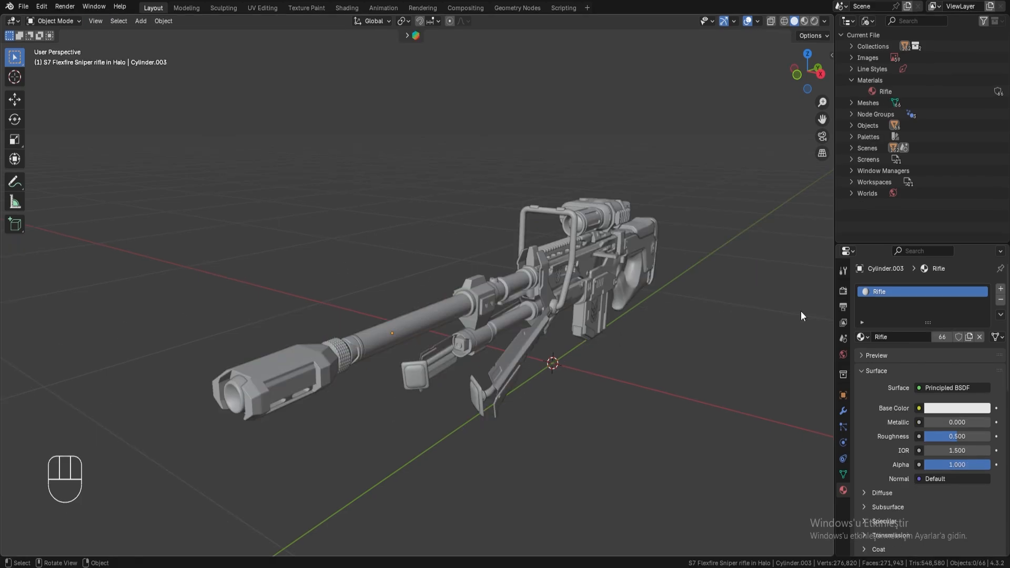
Select all rifle parts and export them as rifle.fbx to the desktop, limited to selected objects
key(a)
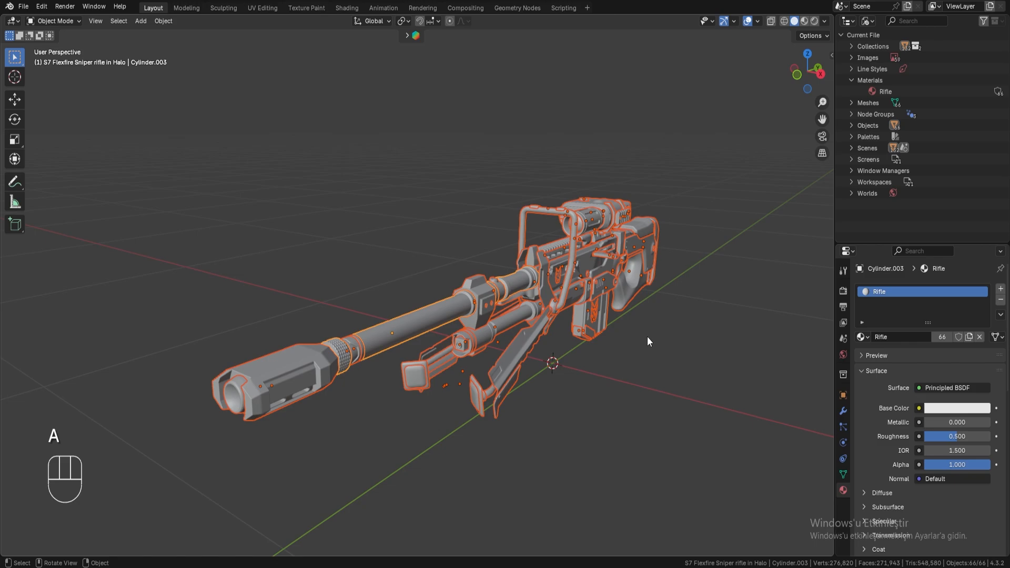
click(23, 6)
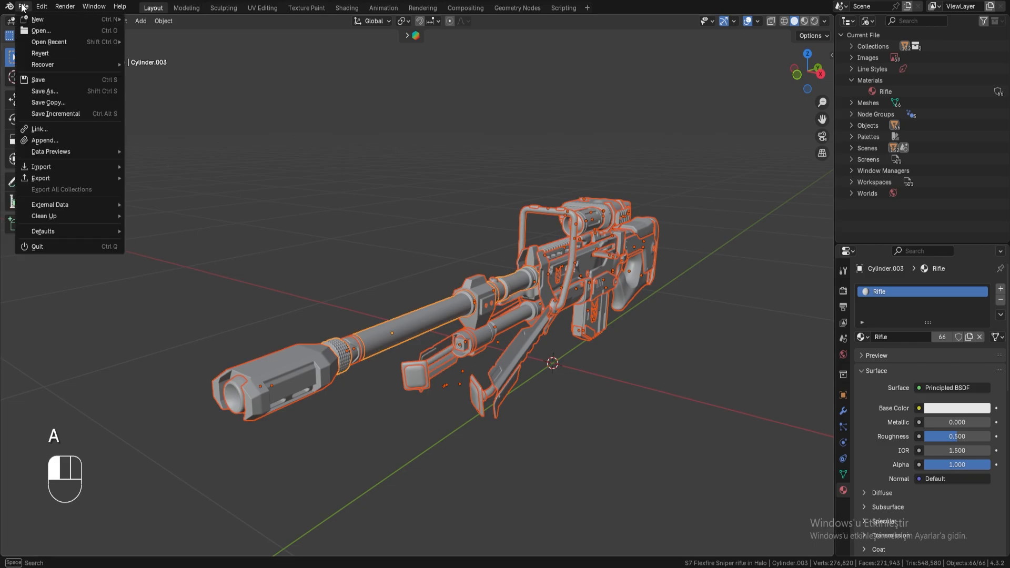
mouse_move(47, 178)
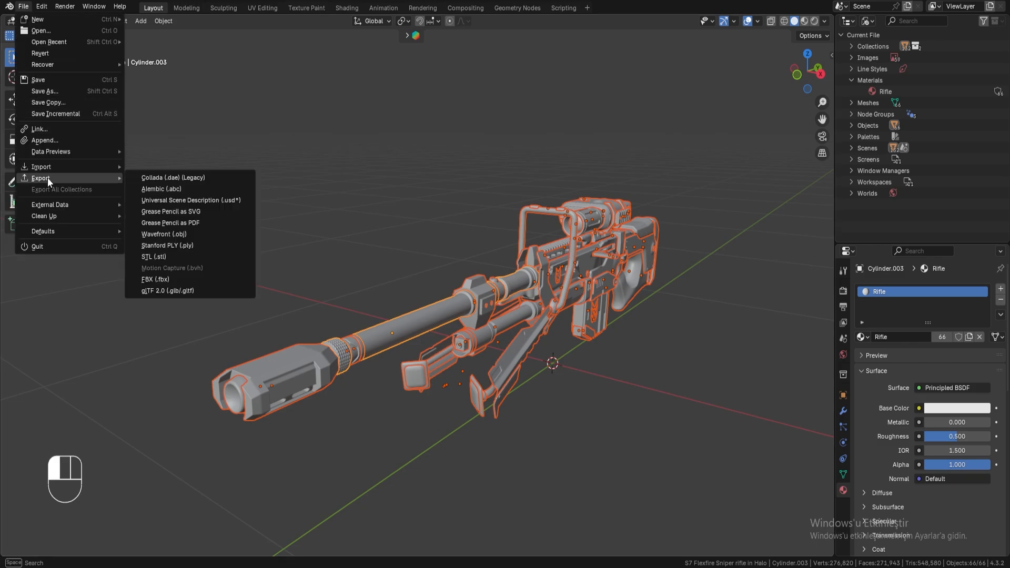
click(161, 279)
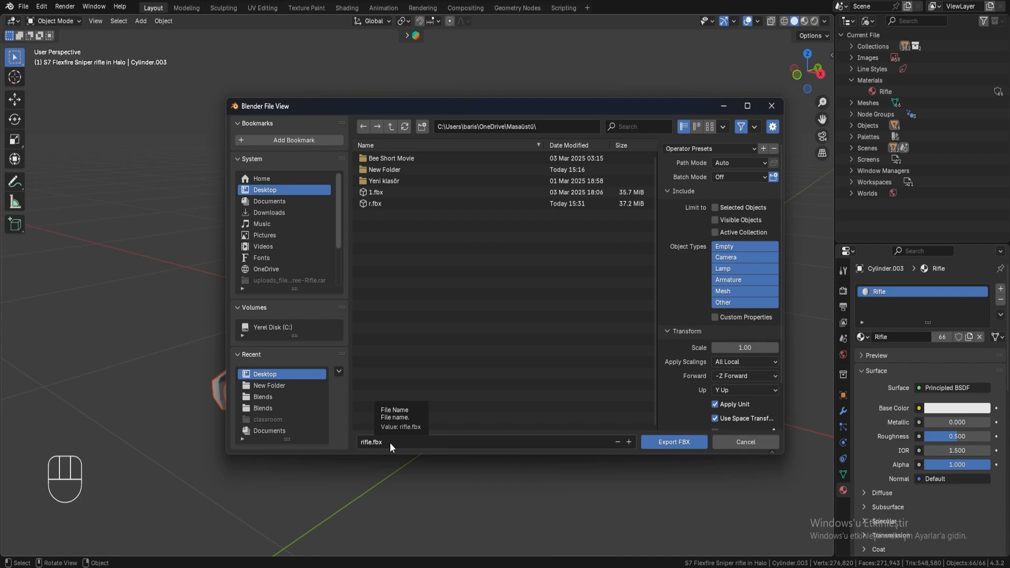
click(731, 211)
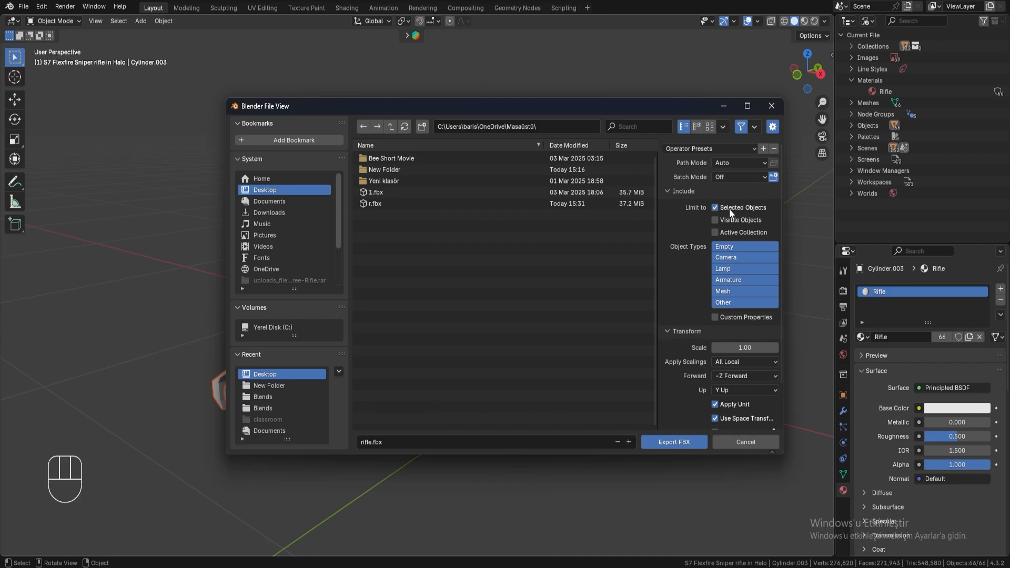
drag(496, 112, 674, 371)
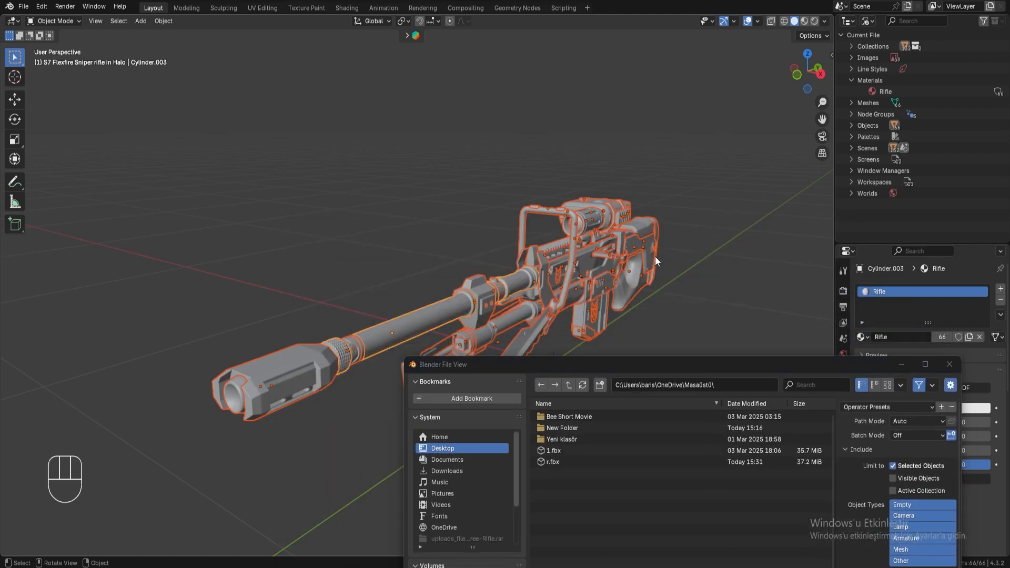
drag(620, 364, 457, 140)
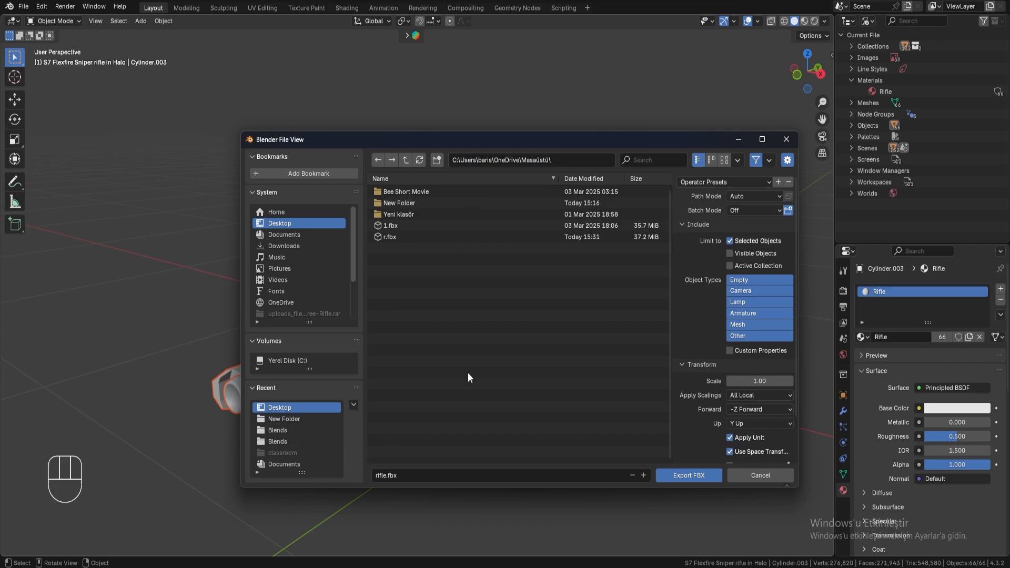
click(670, 473)
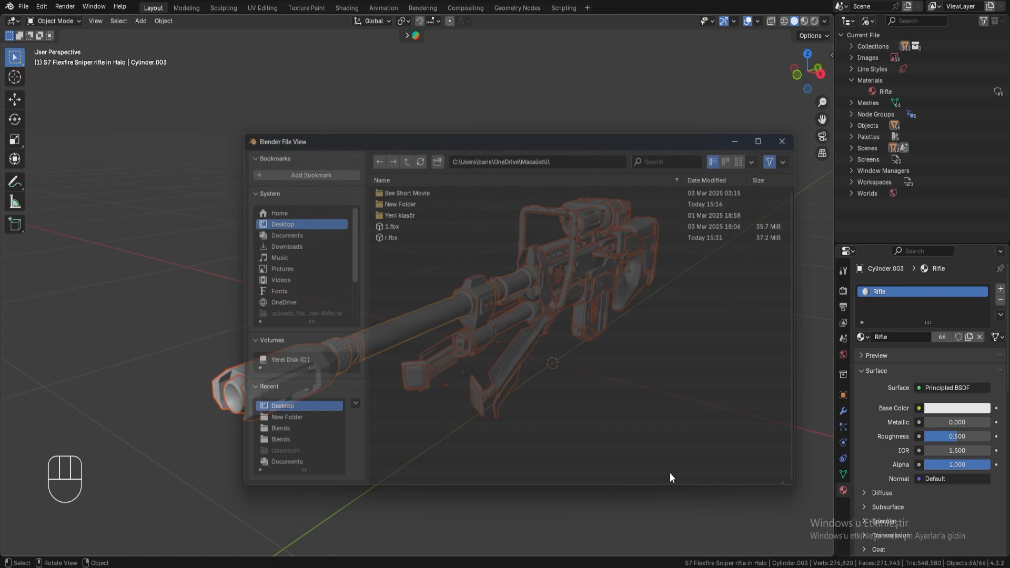
click(670, 459)
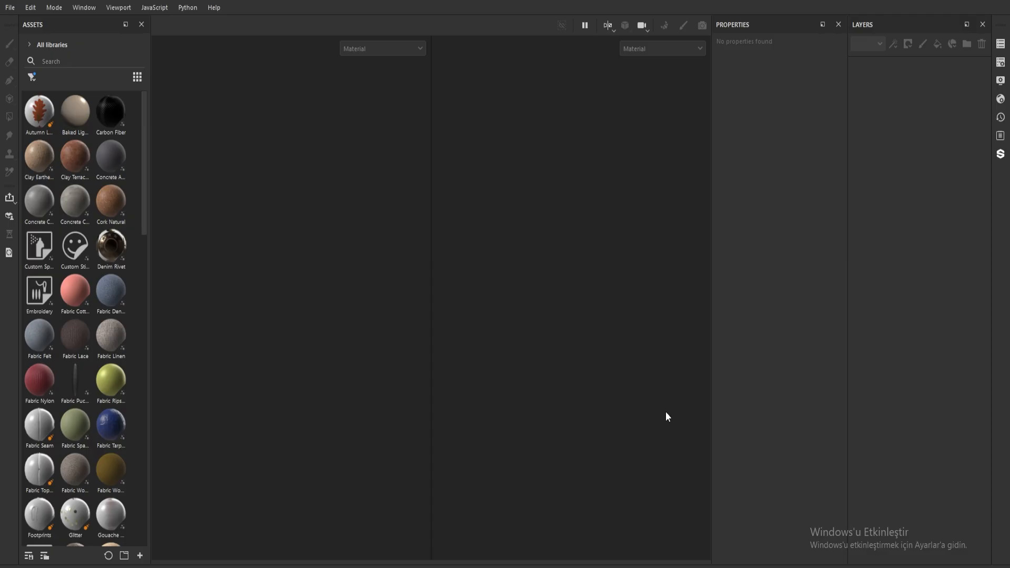
In Substance 3D Painter, start a new project with rifle.fbx as its mesh and a document resolution of 4096
click(10, 7)
click(24, 24)
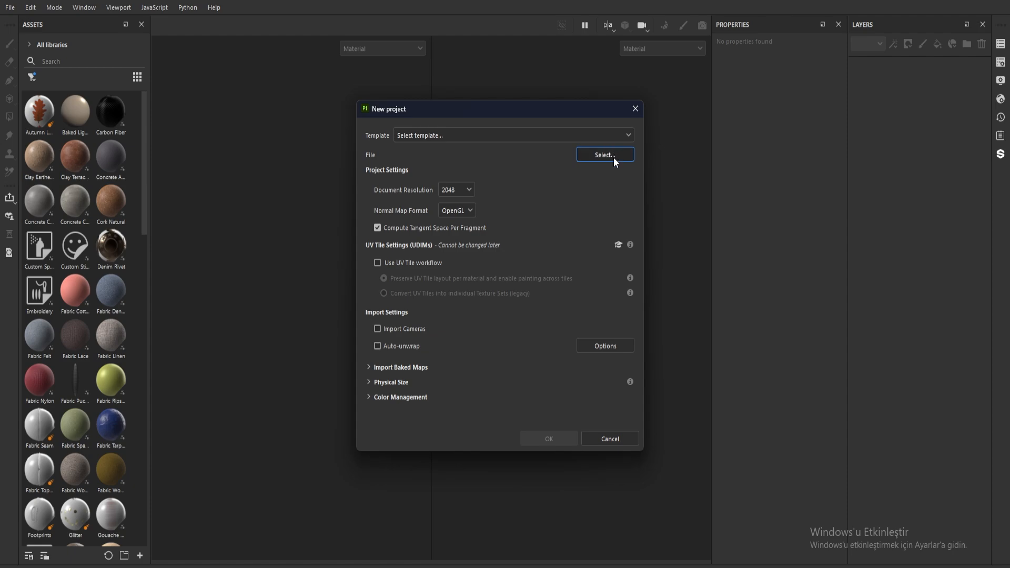
click(616, 156)
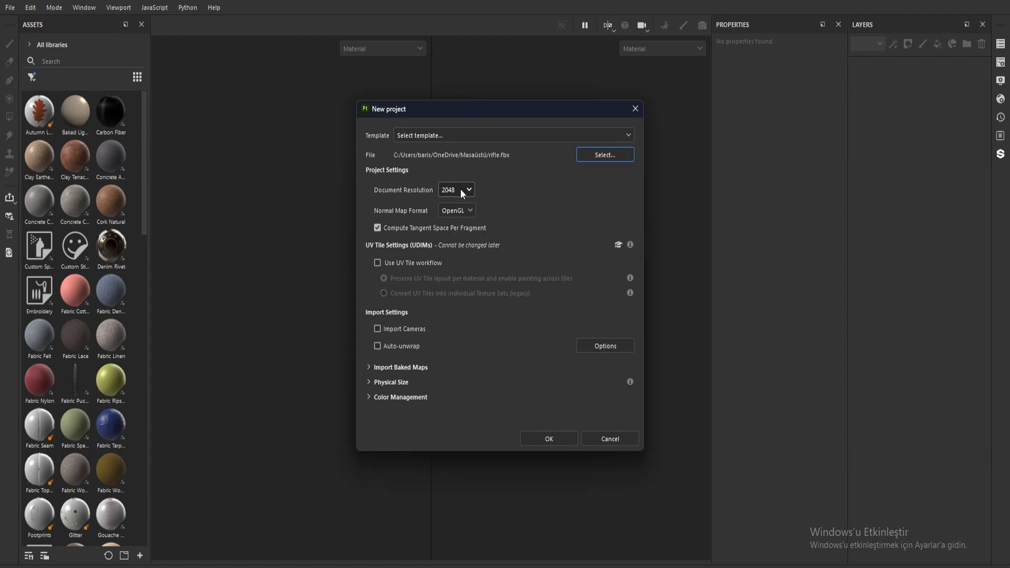
click(463, 191)
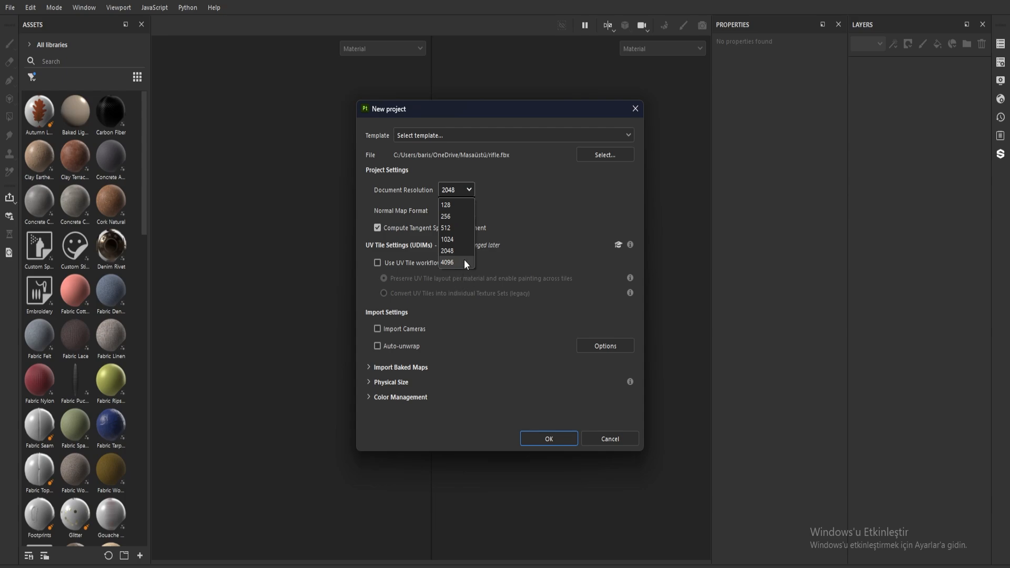
click(454, 262)
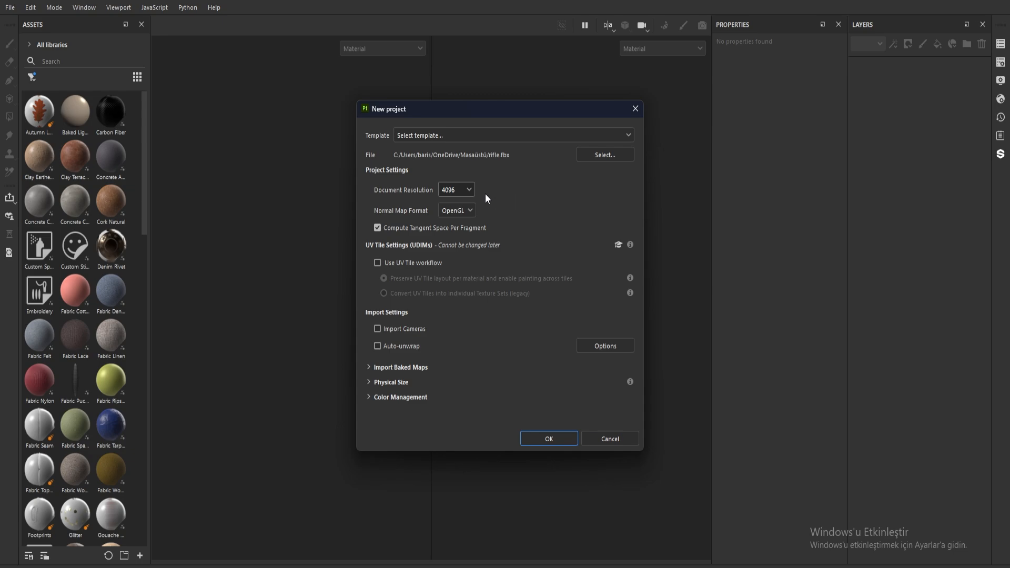
Choose OpenGL as the normal map format and create the project
click(463, 190)
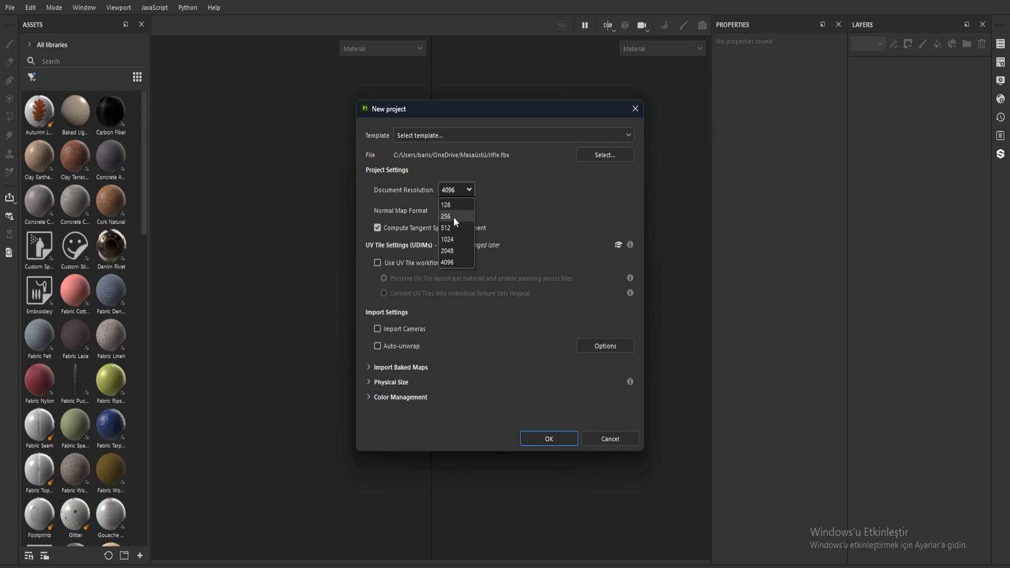
click(424, 210)
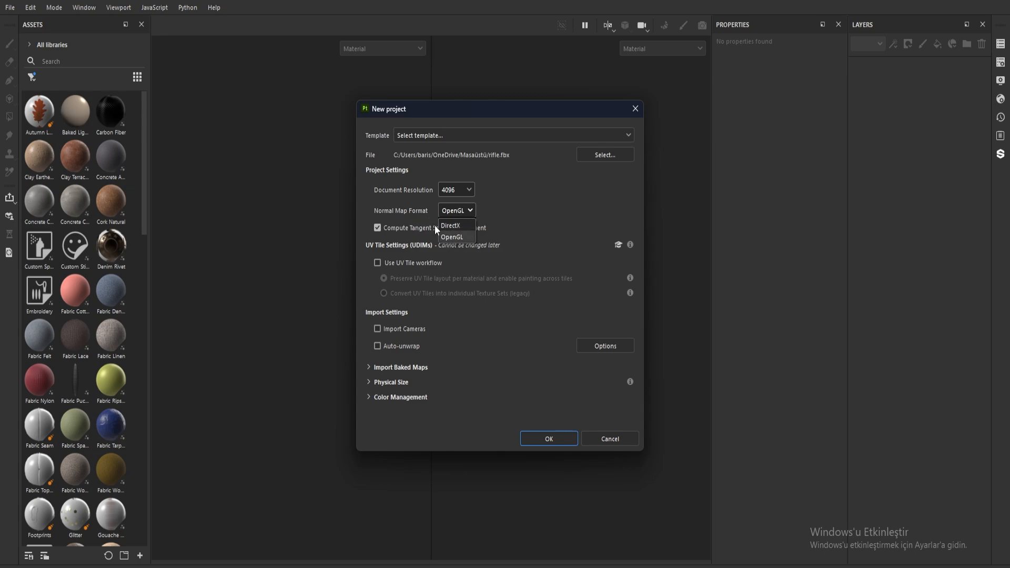
click(462, 238)
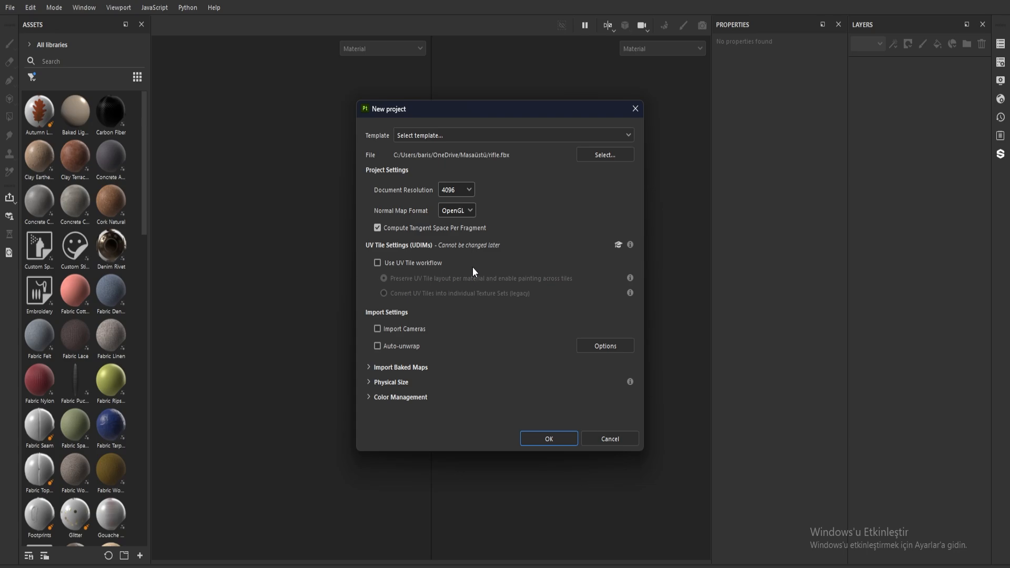
click(556, 444)
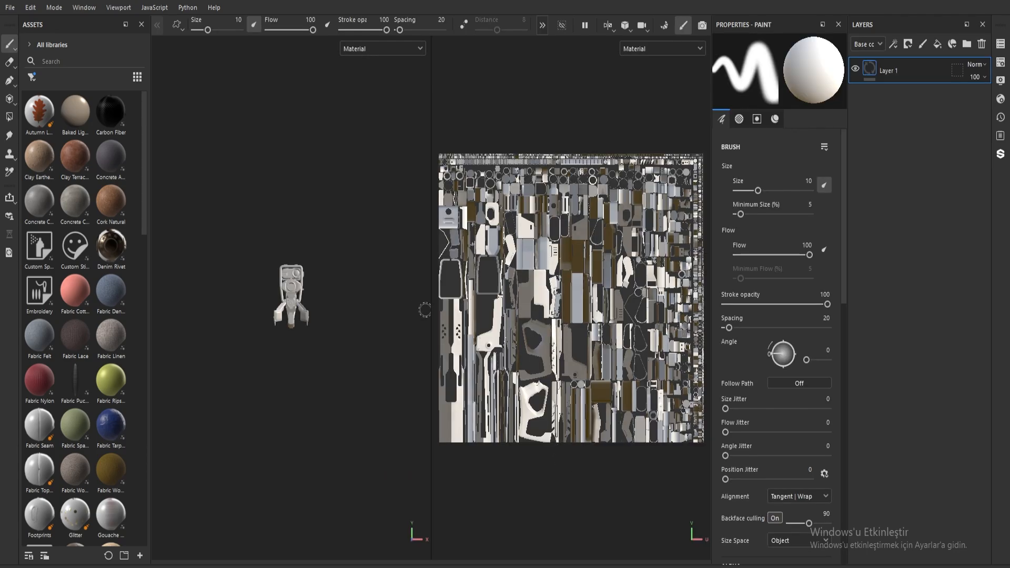
Widen the 3D view over the UV view and frame the whole rifle at an angle
drag(431, 311, 703, 320)
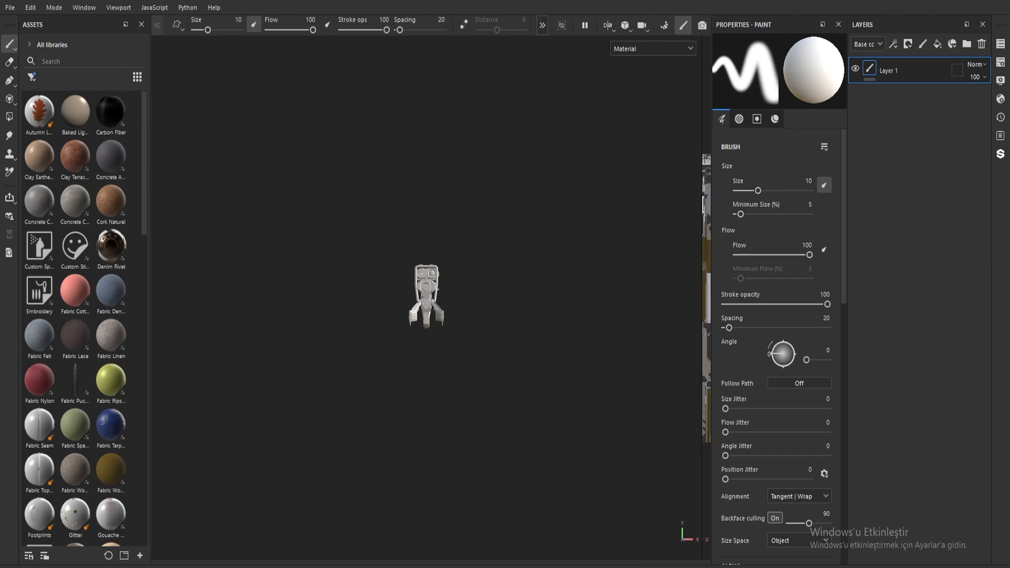
key(f)
mouse_move(464, 299)
alt+mouse_down()
mouse_move(403, 267)
mouse_move(350, 371)
mouse_move(368, 322)
alt+mouse_up()
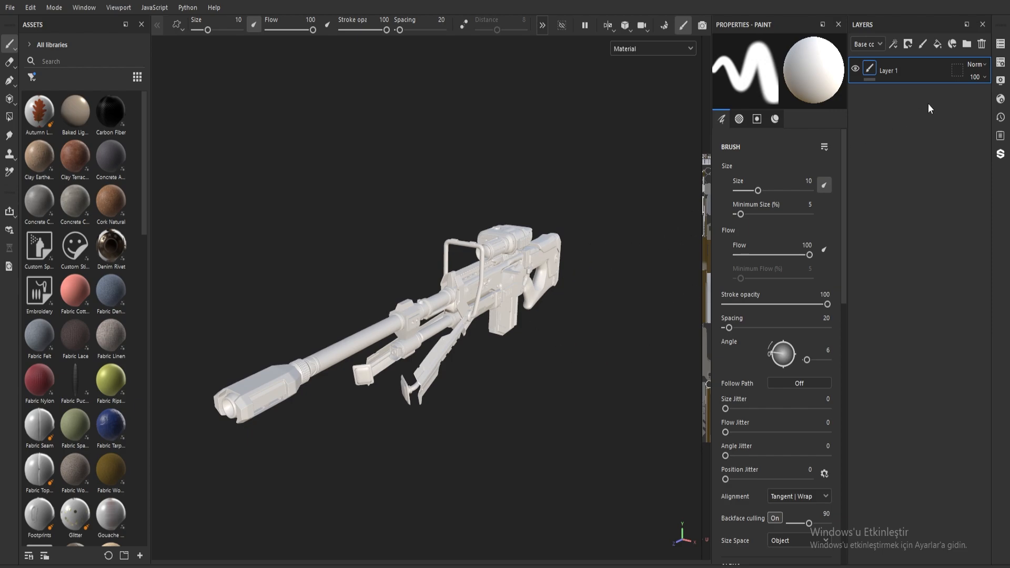
Open mesh map baking for the Rifle texture set and load rifle.fbx as the high definition mesh
click(1001, 62)
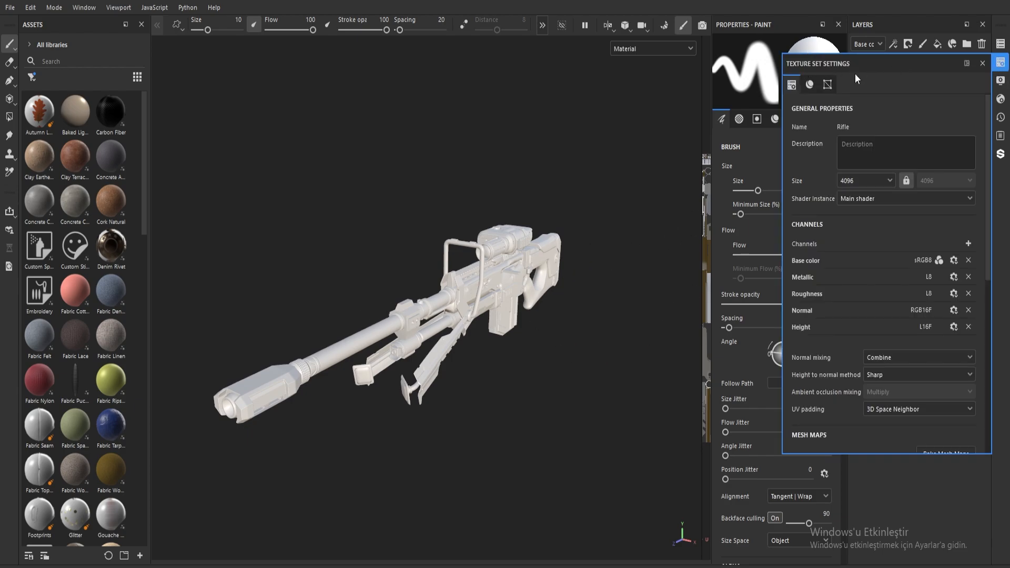
drag(989, 152, 988, 269)
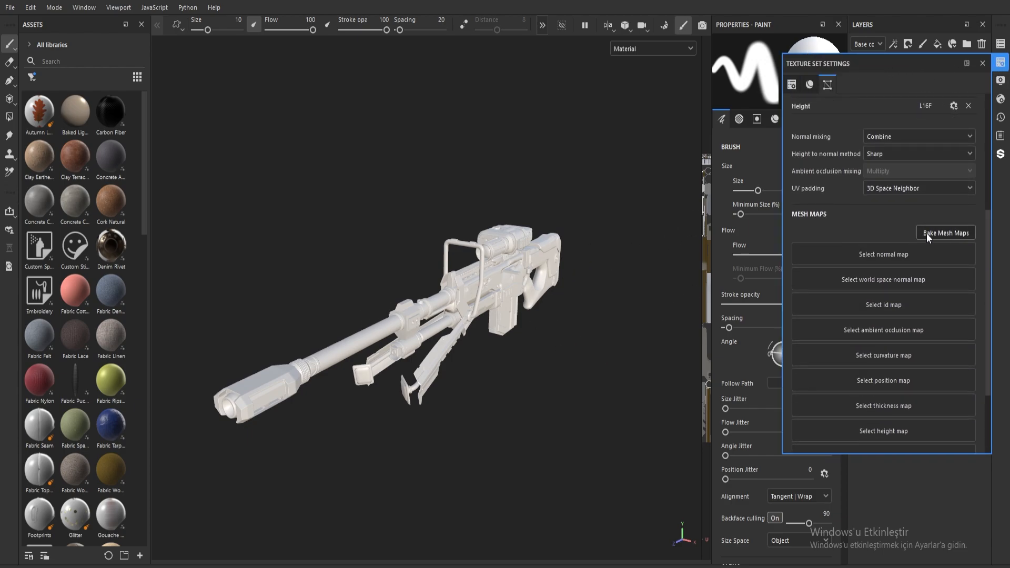
click(941, 233)
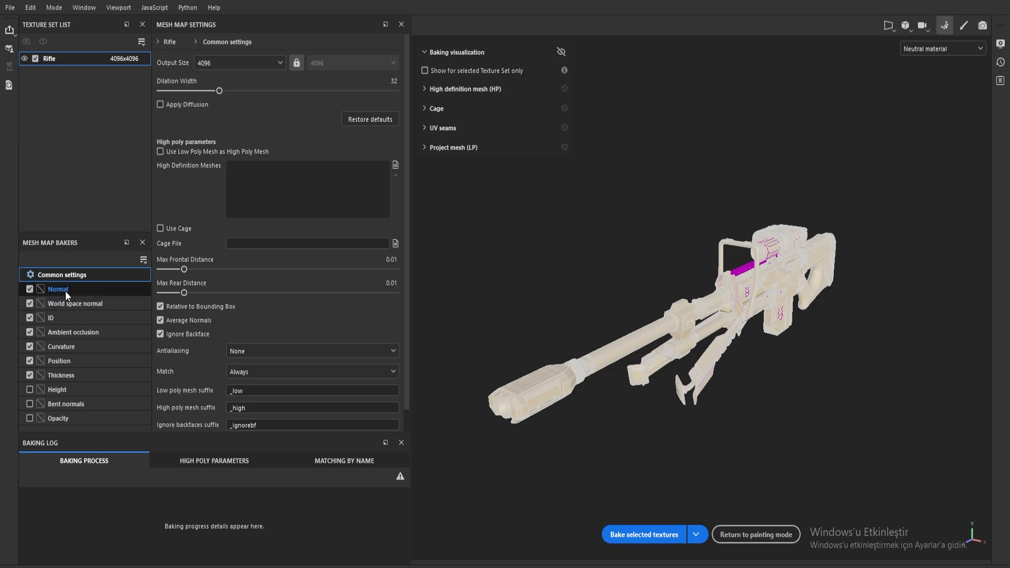
click(395, 164)
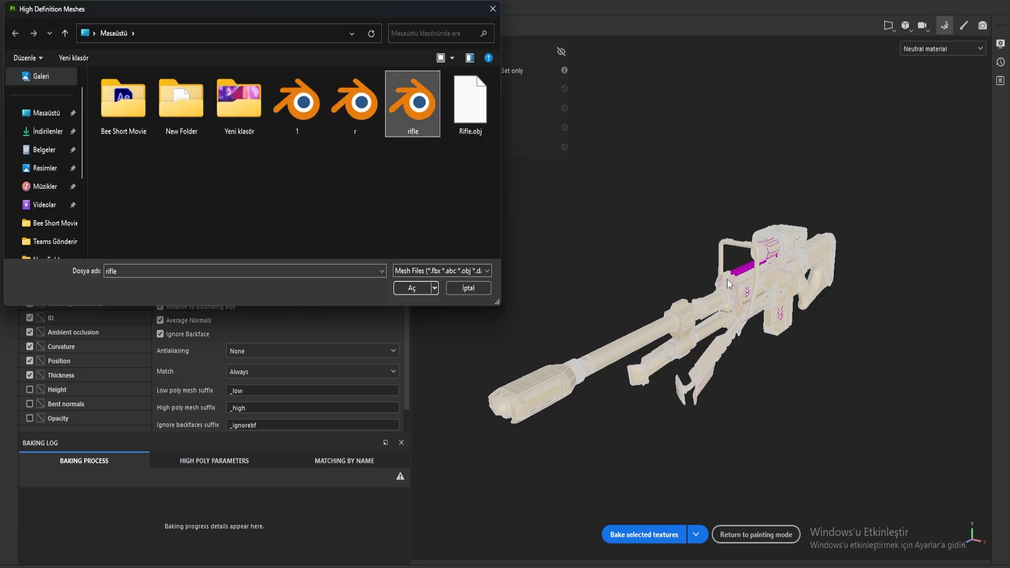
click(413, 289)
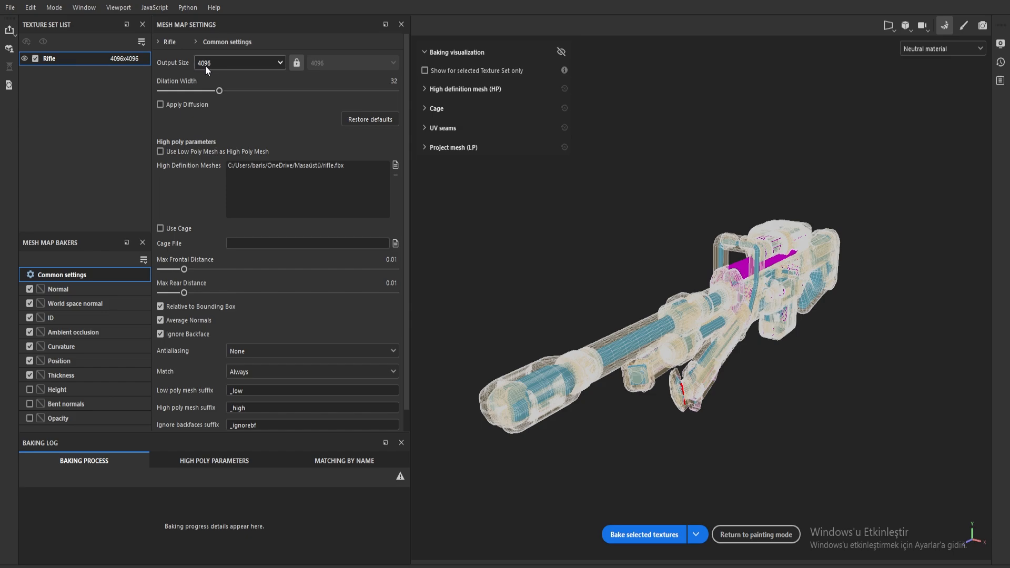
Choose a bake output size of 4096 and set mesh matching to Always
click(240, 65)
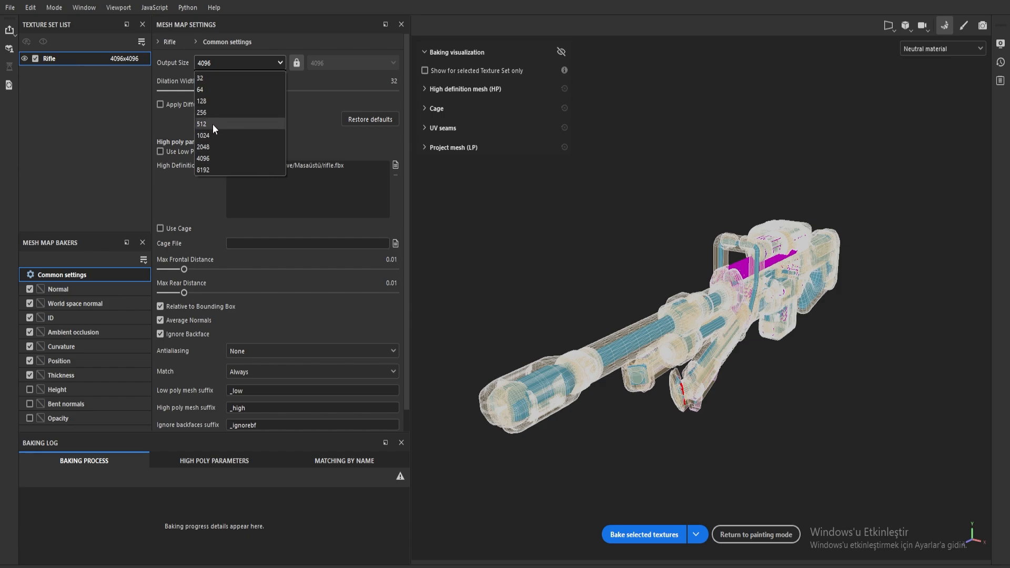
click(216, 161)
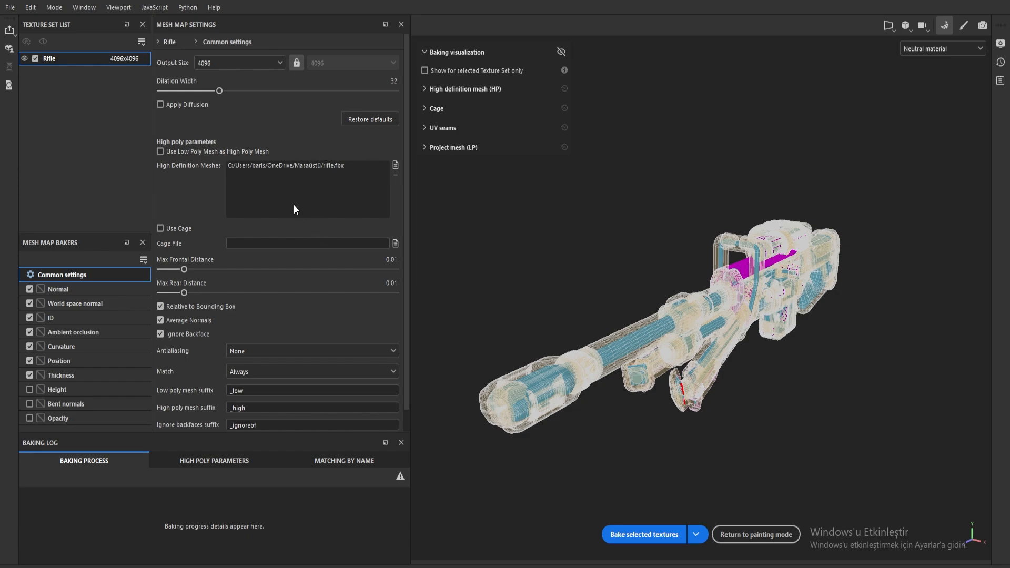
click(10, 7)
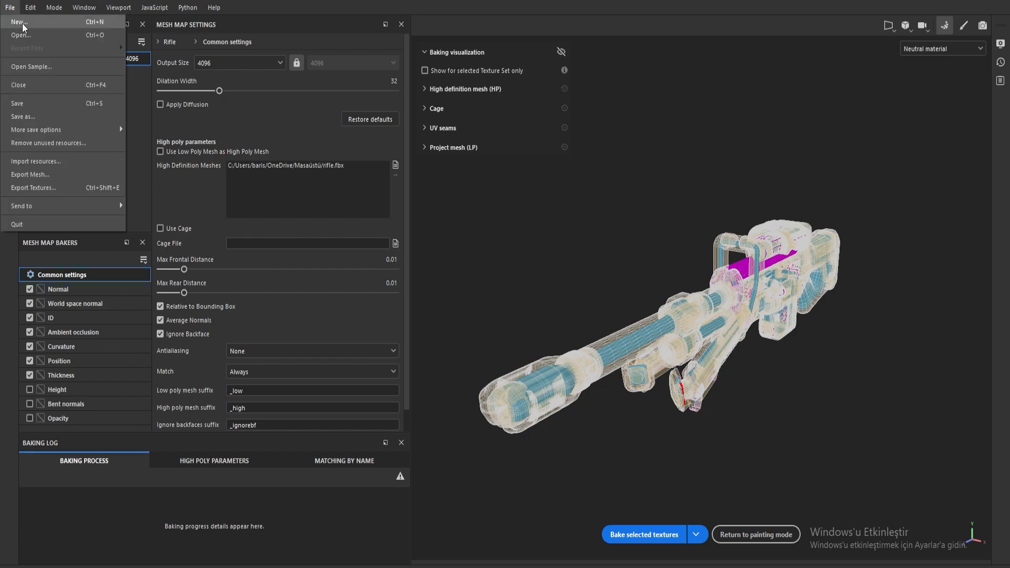
click(187, 146)
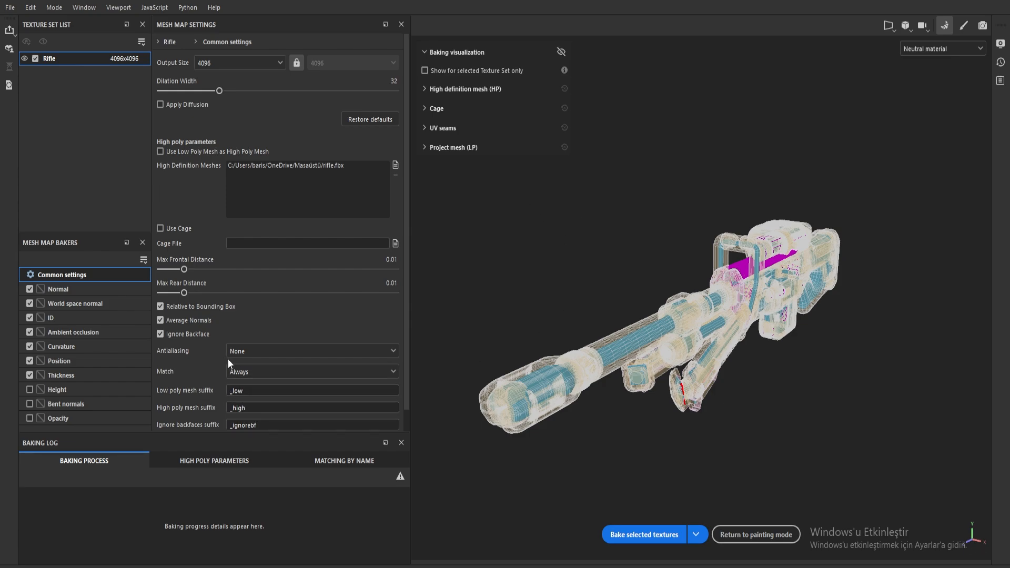
click(234, 371)
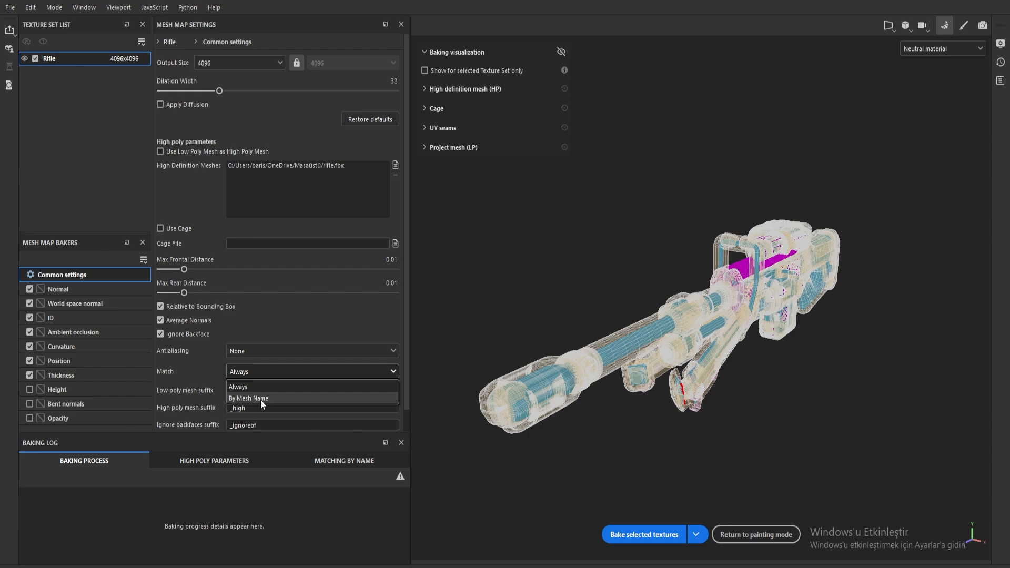
click(240, 387)
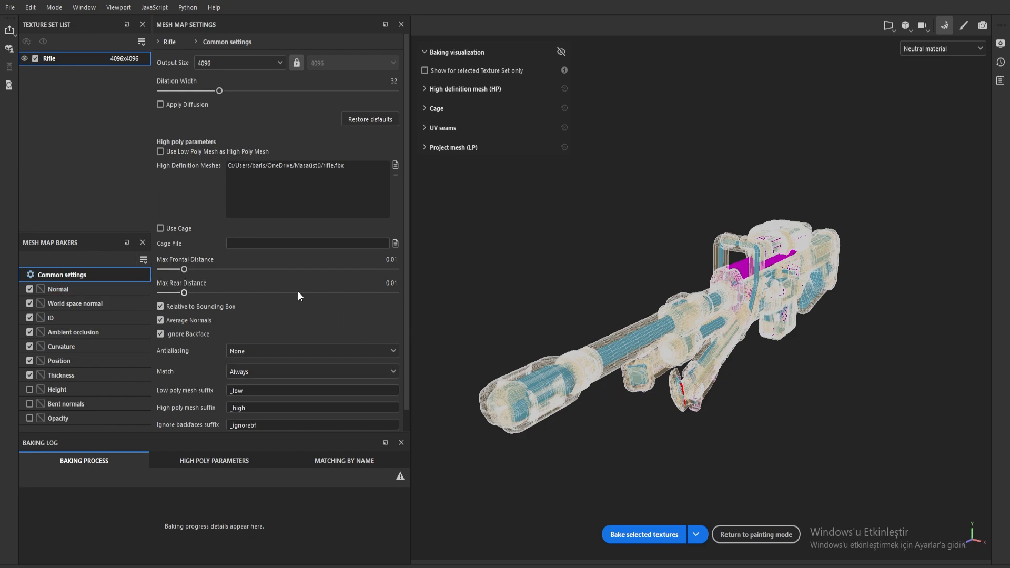
Try a Max Frontal Distance of 0, examine the baking cage around the barrel, and return the distance to 0.01
drag(184, 269, 161, 278)
scroll(599, 389, up, 5)
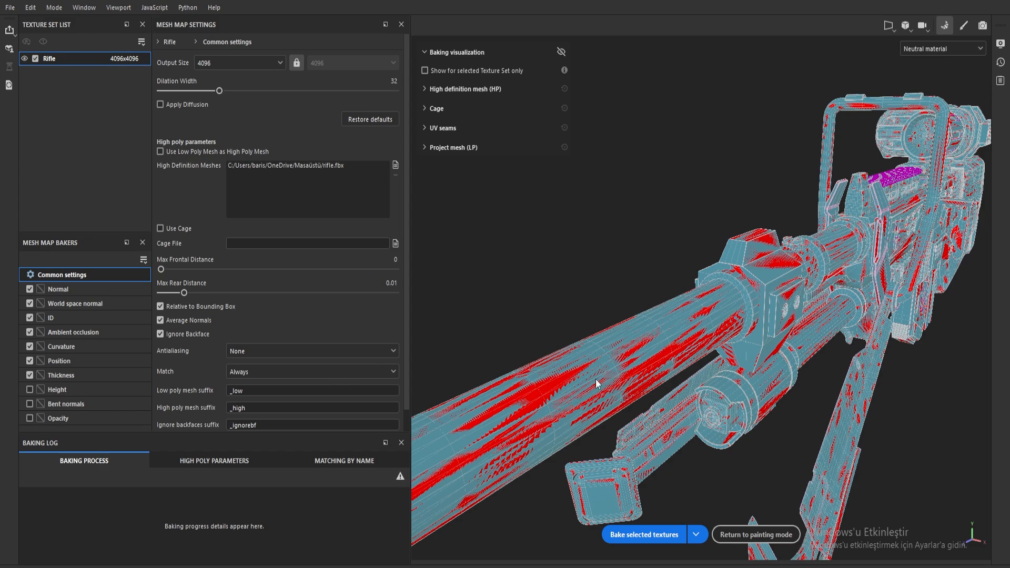
drag(162, 270, 182, 269)
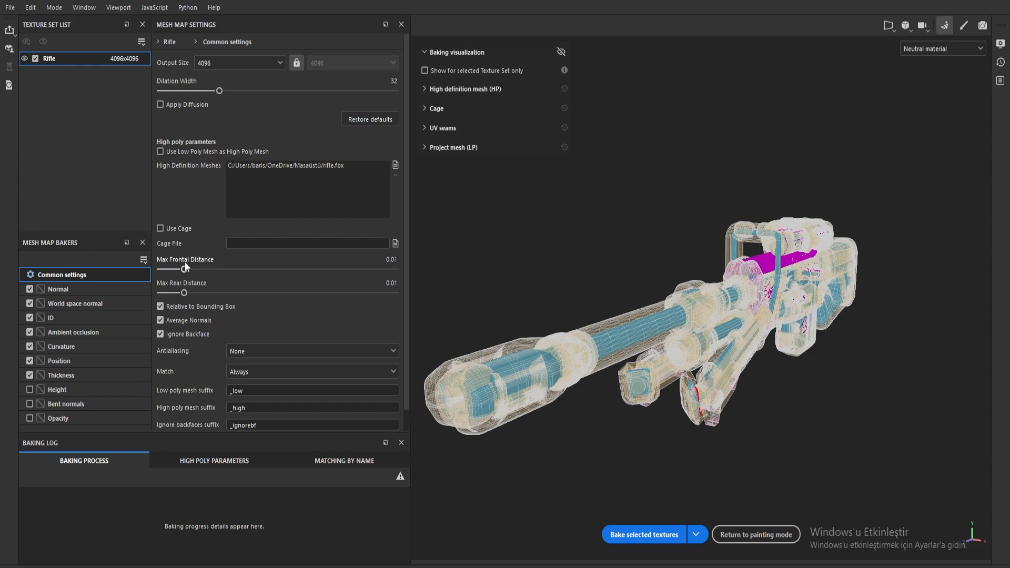
Set the bake's antialiasing to Supersampling 16x
click(269, 351)
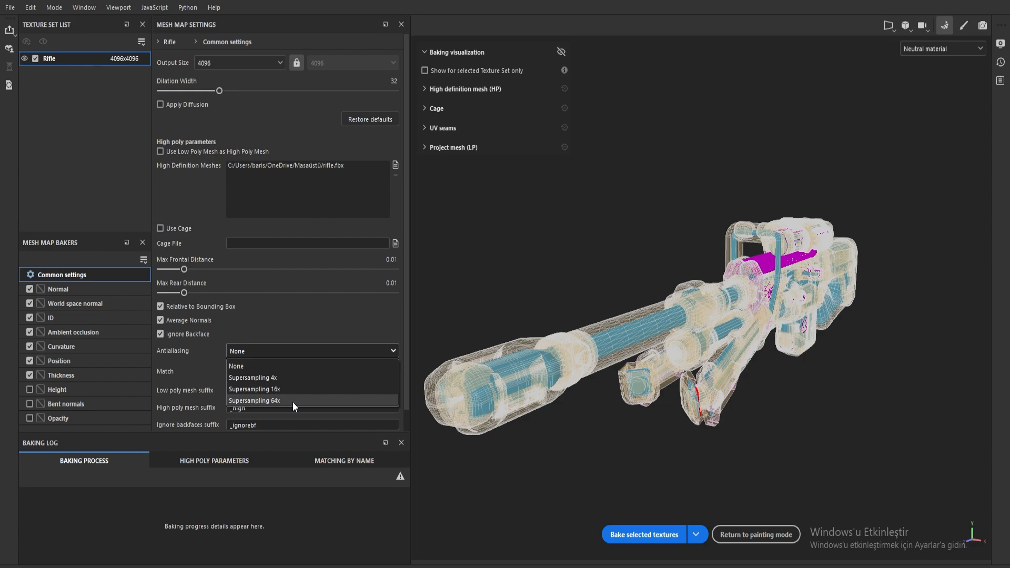
click(273, 402)
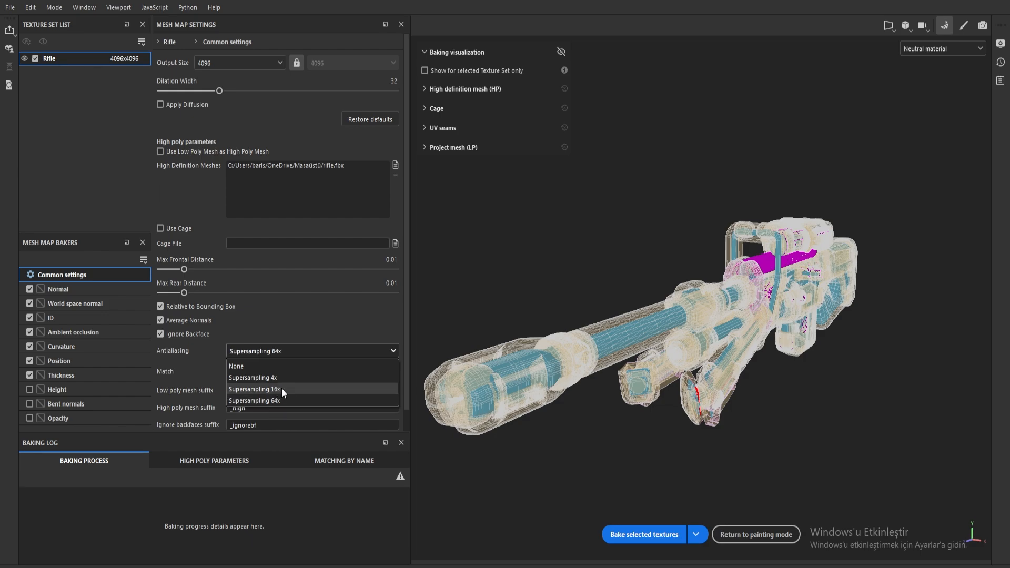
click(282, 389)
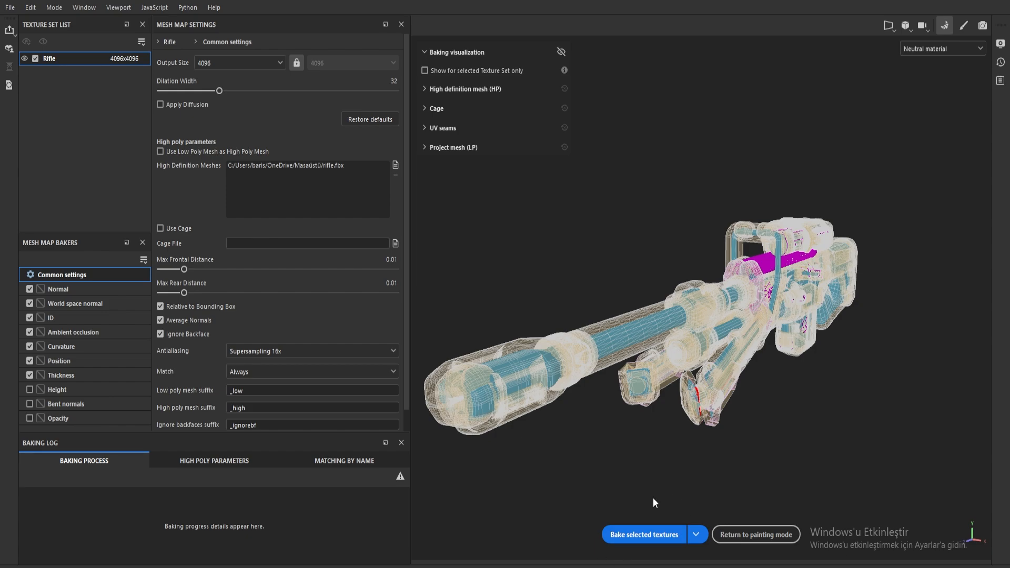
Bake the selected mesh maps for the Rifle texture set and return to painting mode
click(640, 534)
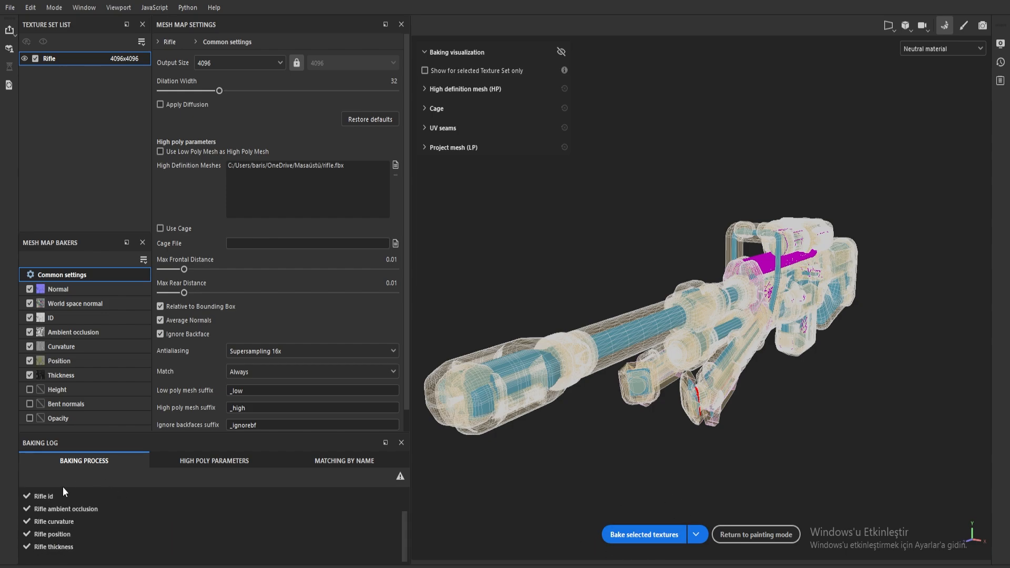
click(765, 534)
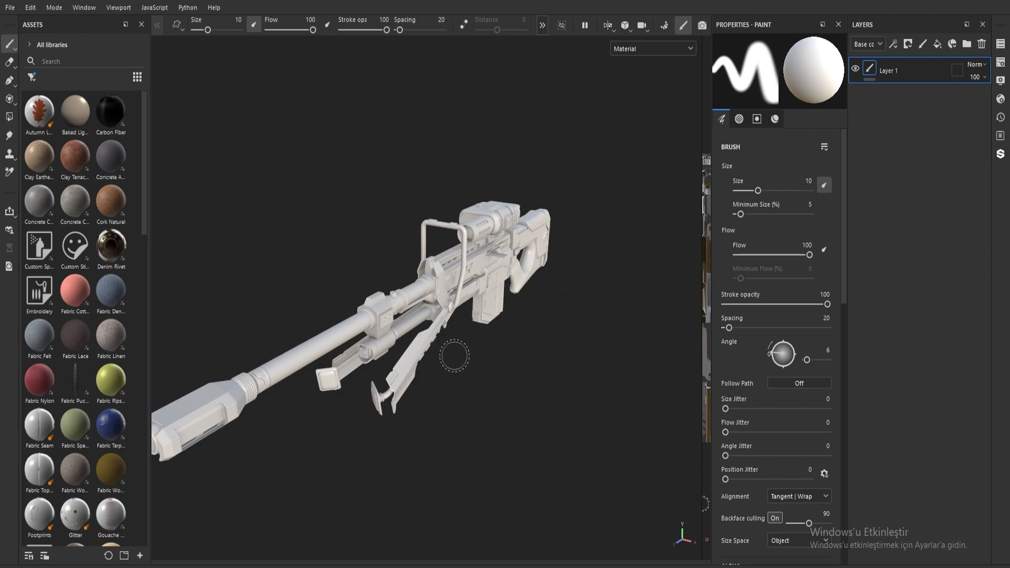
Examine the baked details around the rifle's receiver, bolt handle, scope and stock up close, and frame the whole rifle
mouse_move(232, 343)
alt+mouse_down()
mouse_move(327, 338)
mouse_move(314, 337)
alt+mouse_up()
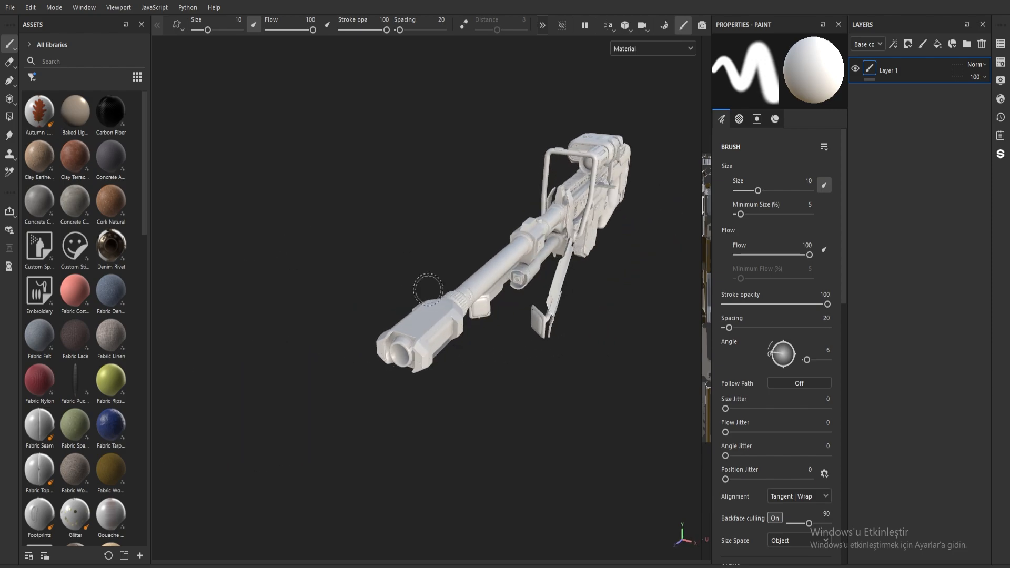
mouse_move(429, 289)
alt+right_down()
mouse_move(372, 350)
mouse_move(327, 349)
alt+right_up()
mouse_move(327, 349)
alt+mouse_down()
mouse_move(390, 261)
mouse_move(496, 234)
mouse_move(384, 307)
alt+mouse_up()
alt+middle_drag(383, 307, 237, 405)
mouse_move(395, 281)
alt+right_down()
mouse_move(369, 358)
mouse_move(377, 392)
mouse_move(421, 337)
mouse_move(502, 366)
alt+right_up()
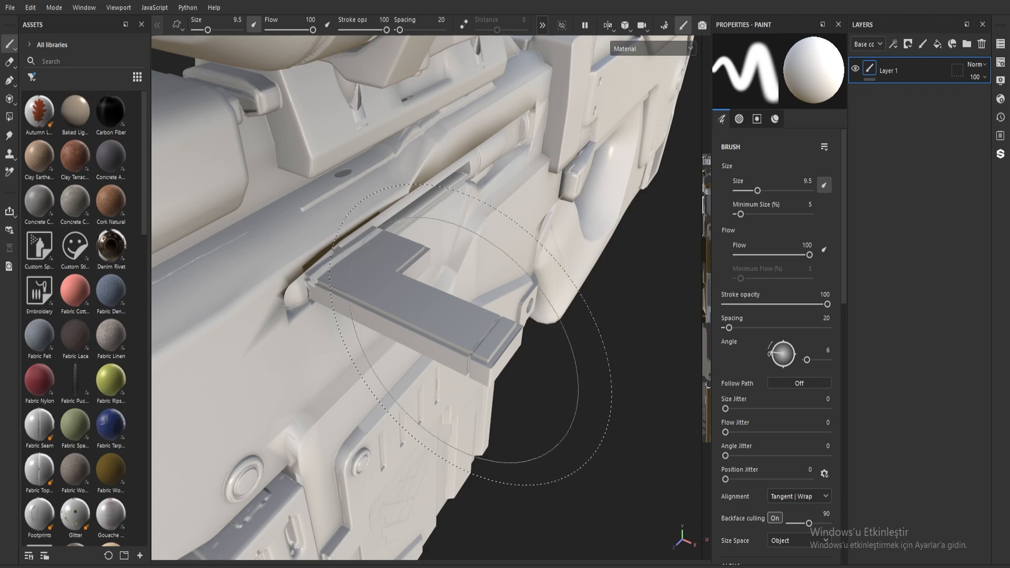
scroll(483, 298, down, 6)
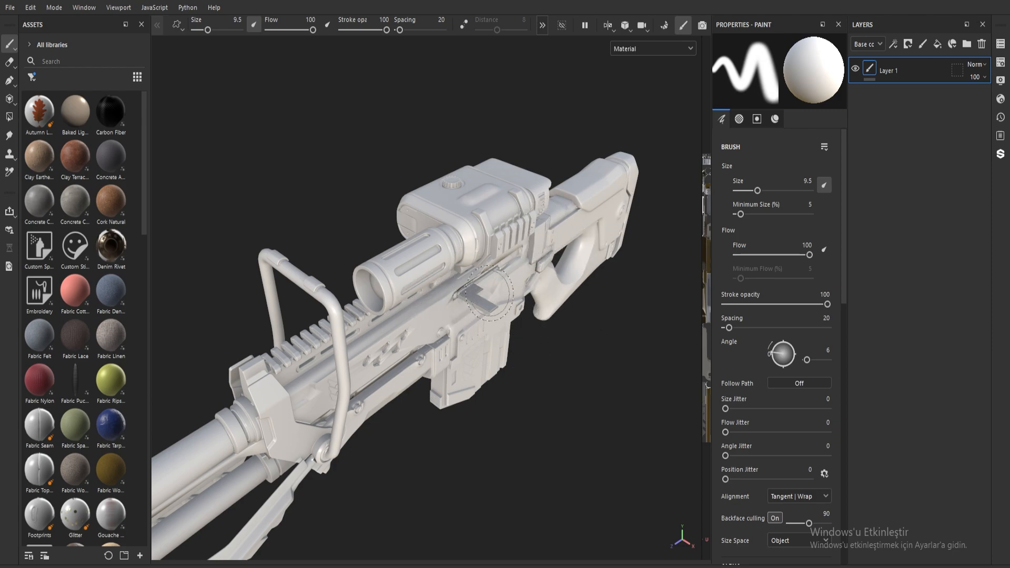
key(f)
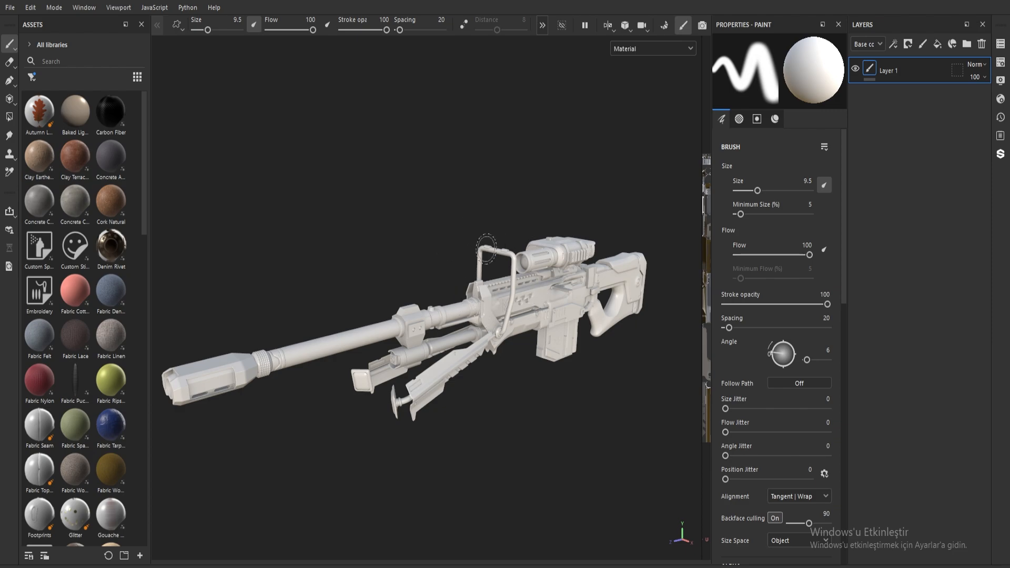
Filter the asset library to show only smart materials
click(33, 78)
click(62, 106)
scroll(147, 125, down, 1)
drag(147, 127, 147, 103)
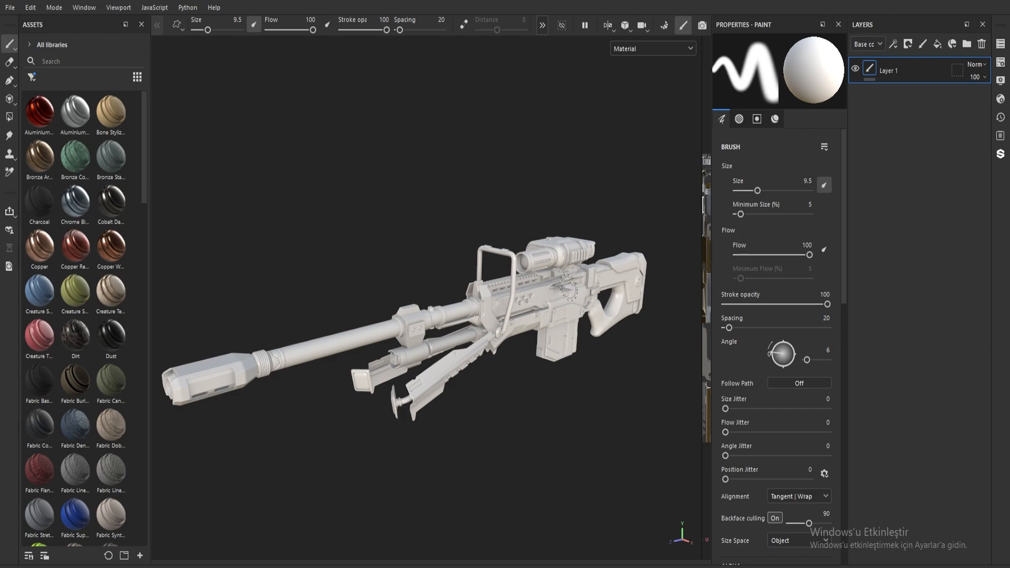
Add a fill effect to Layer 1 and set its base color to white
click(893, 44)
click(918, 86)
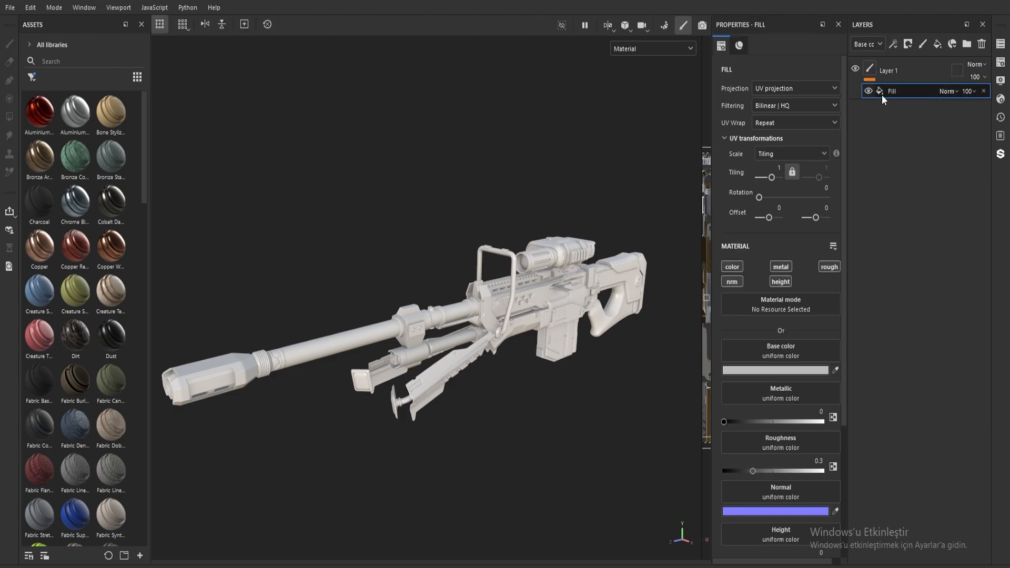
click(781, 370)
drag(798, 440, 829, 421)
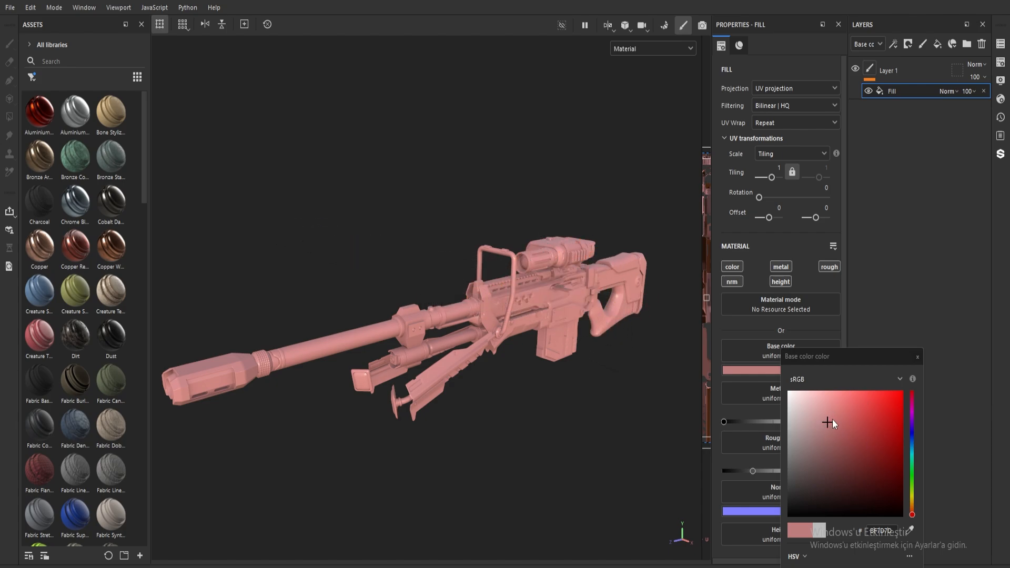
drag(832, 419, 782, 383)
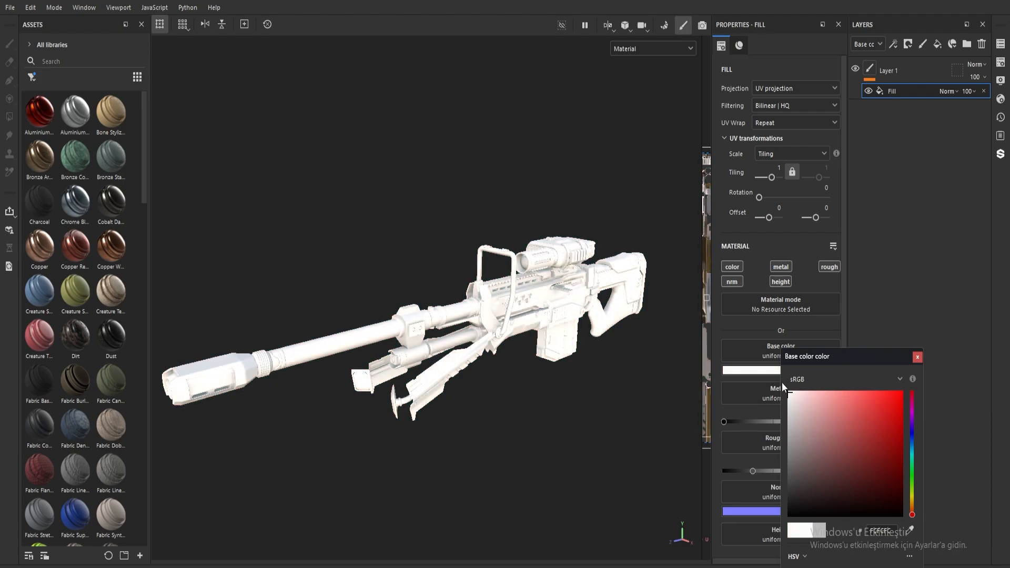
Create a folder containing Layer 1 and name it Genel_Beyaz
click(968, 44)
drag(886, 96, 903, 71)
double_click(903, 70)
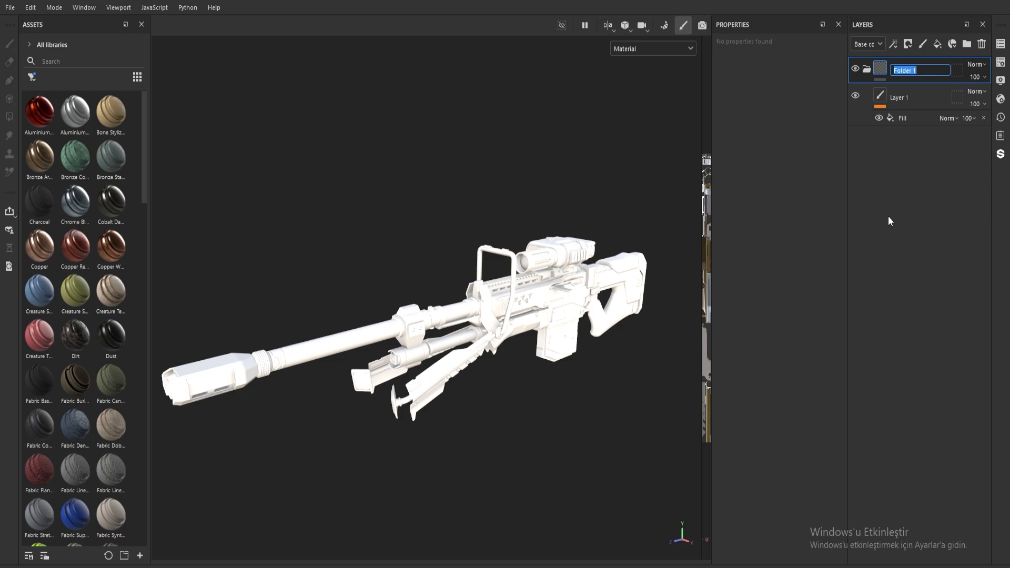
text(Genel_Beyaz)
key(Return)
Create a second folder above Genel_Beyaz and name it Detay_Turuncu
click(967, 44)
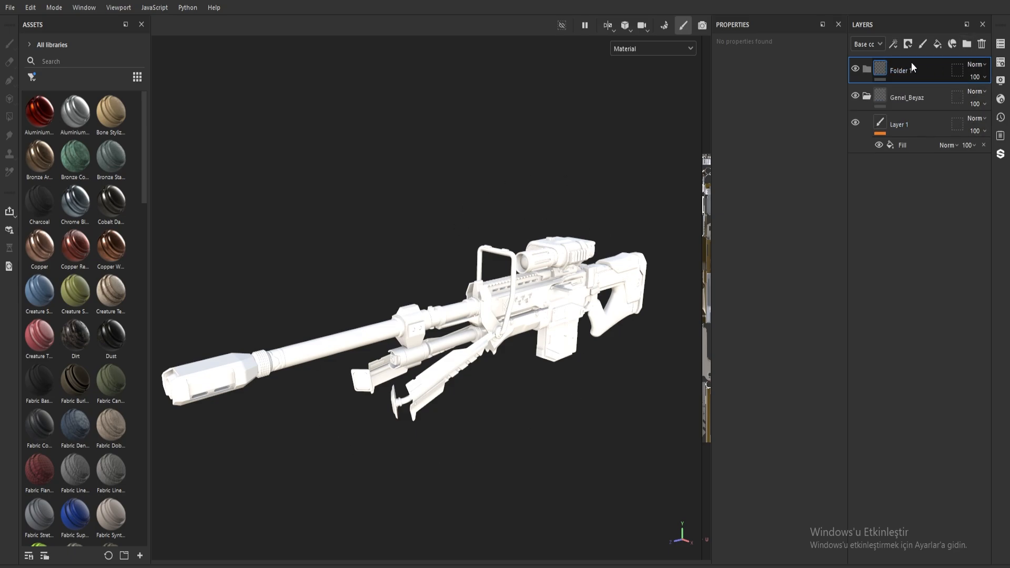
double_click(905, 74)
text(Detay)
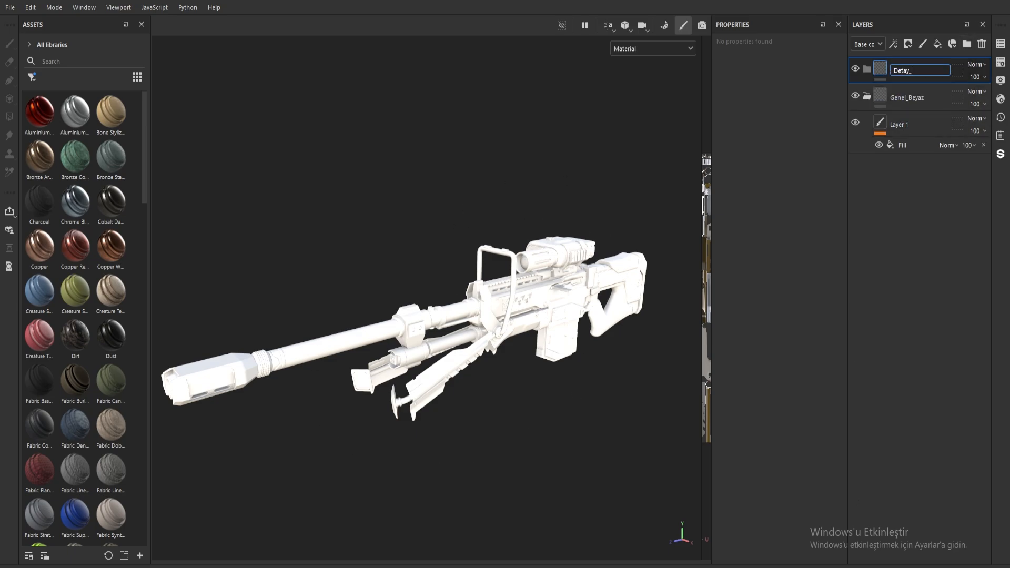
text(_Turuncu)
key(Return)
Add a fill effect to the Detay_Turuncu folder and give it a red base color
click(894, 45)
click(908, 90)
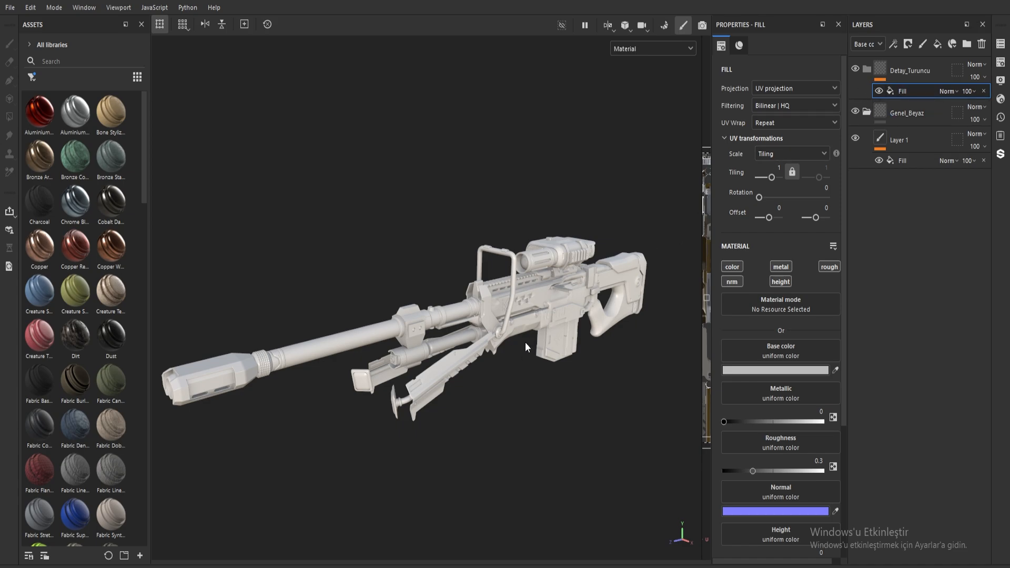
click(807, 368)
drag(842, 408, 867, 407)
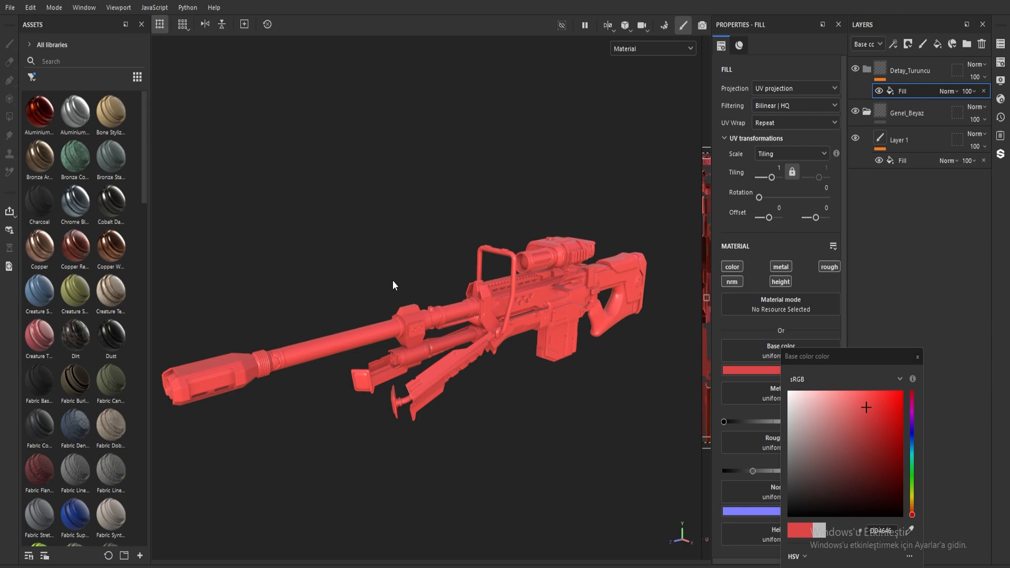
click(909, 96)
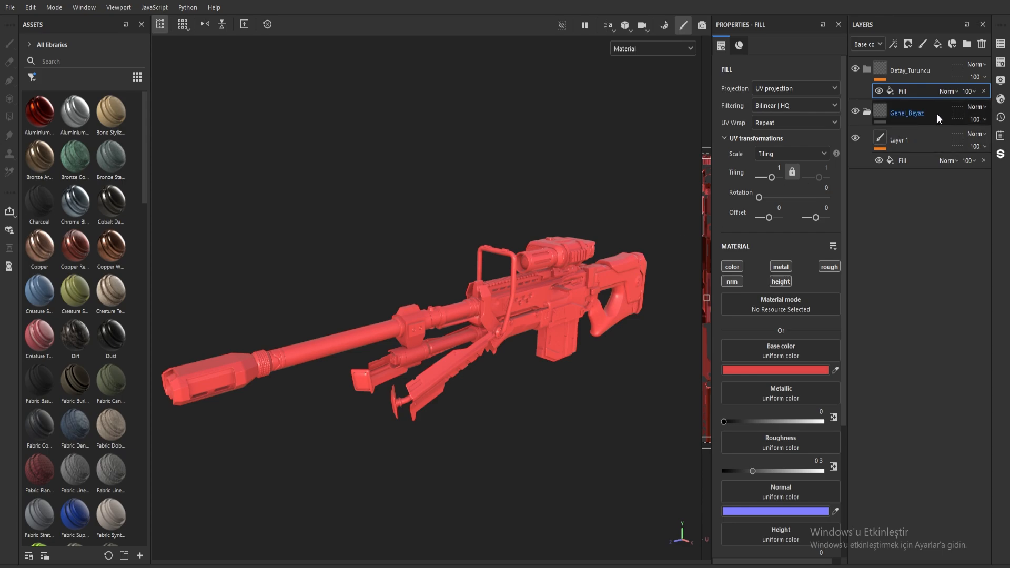
Try the Genel_Beyaz folder above Detay_Turuncu to compare the layer order, and move Detay_Turuncu back on top
drag(921, 118, 911, 65)
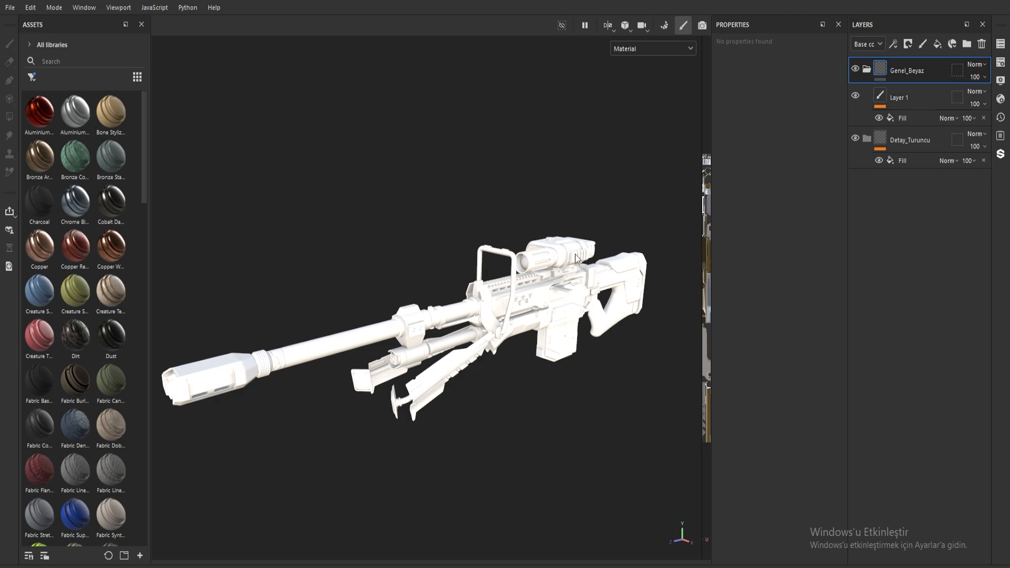
drag(910, 140, 909, 66)
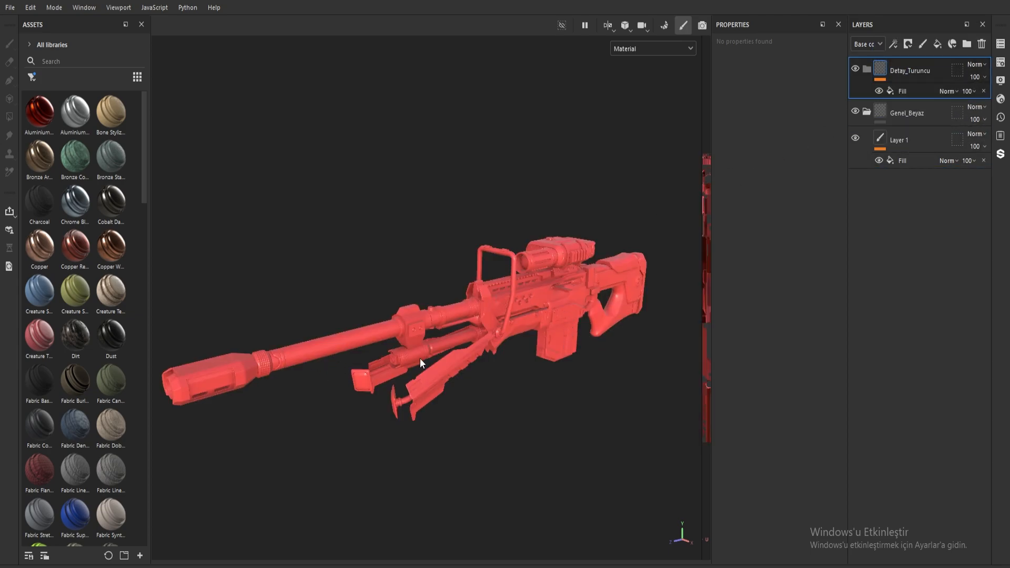
click(1001, 44)
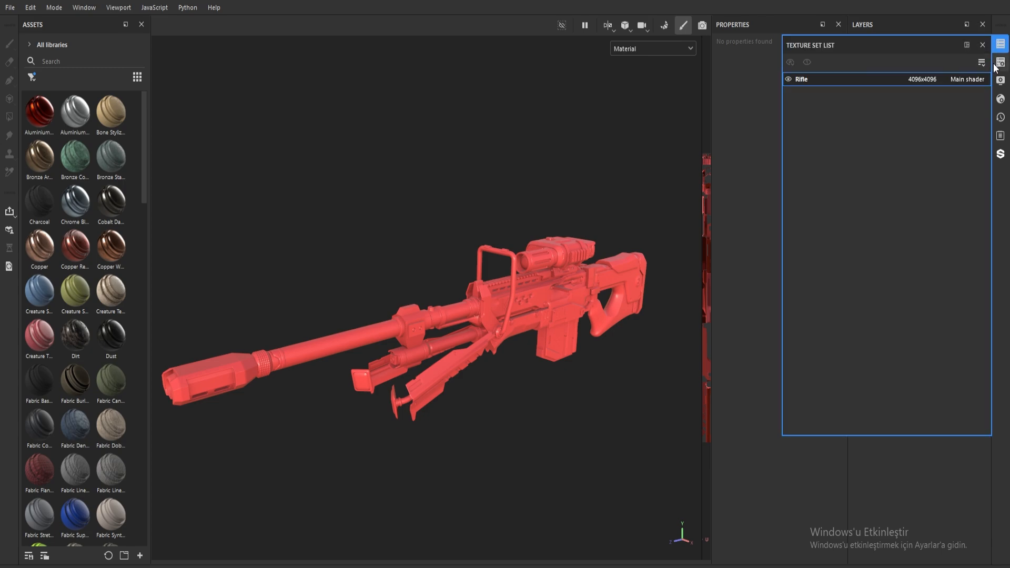
click(982, 45)
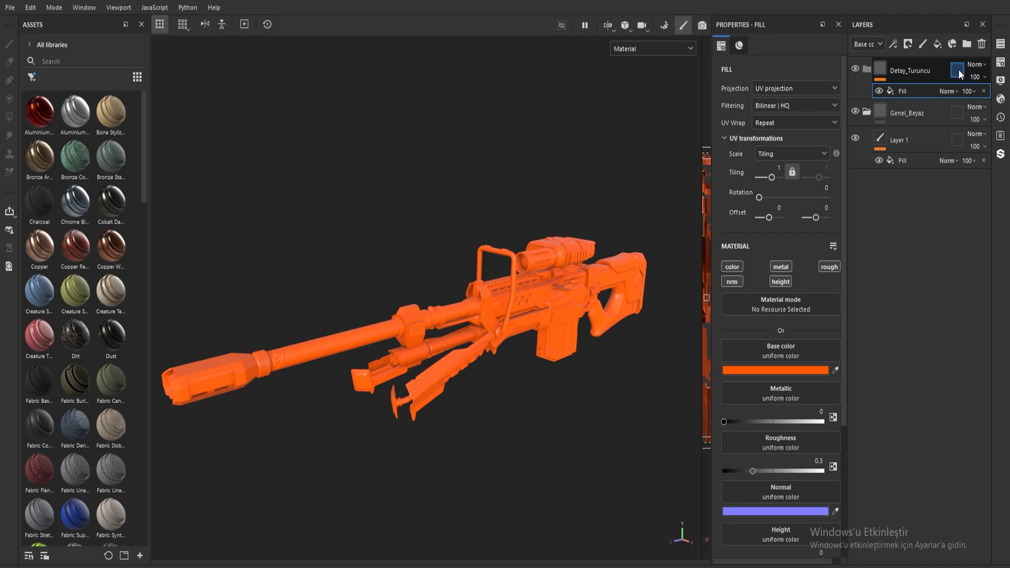
Edit the Detay_Turuncu folder's geometry mask and exclude all the rifle's meshes from it
click(959, 70)
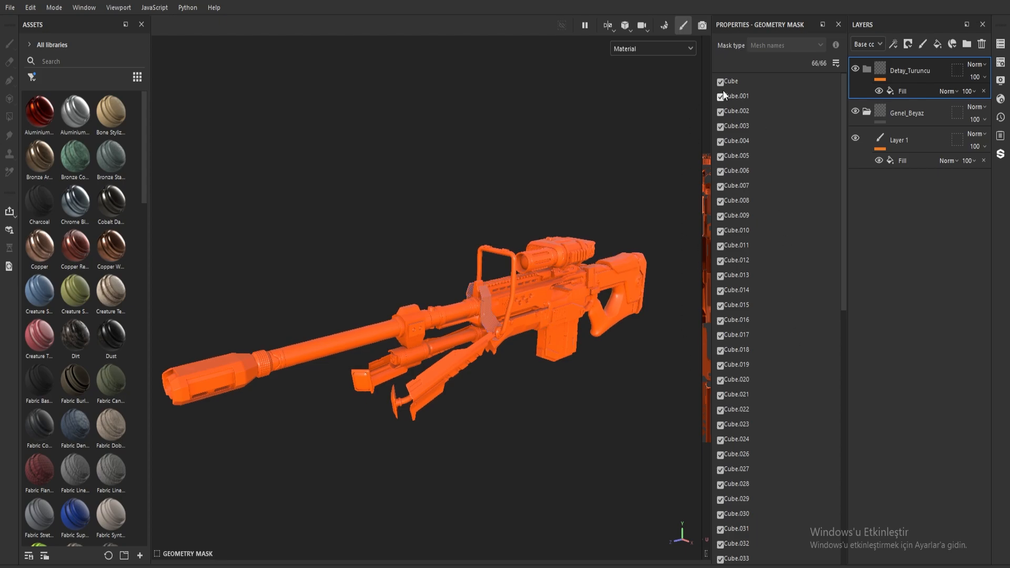
drag(721, 82, 721, 558)
scroll(511, 393, up, 5)
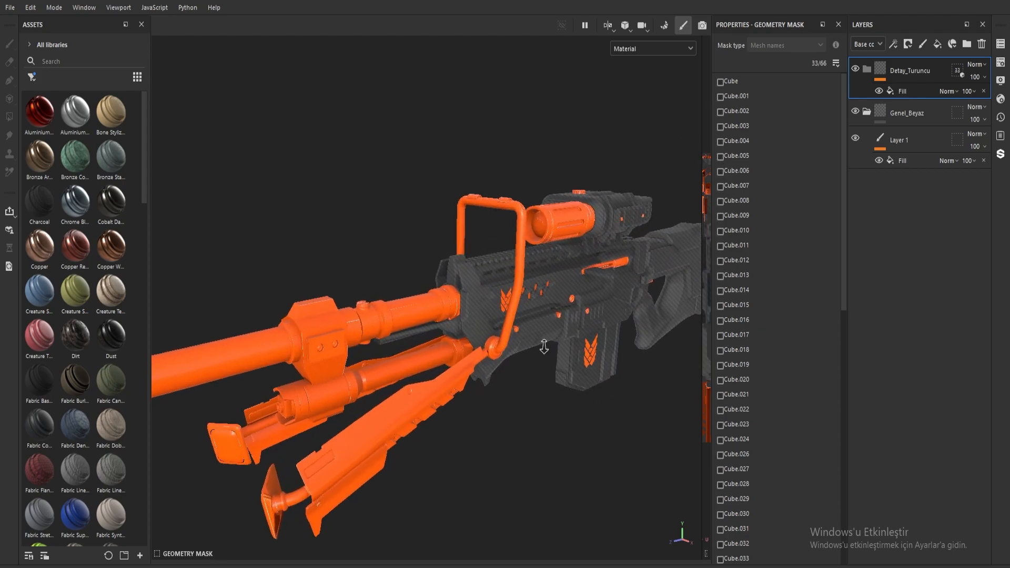
scroll(542, 374, down, 5)
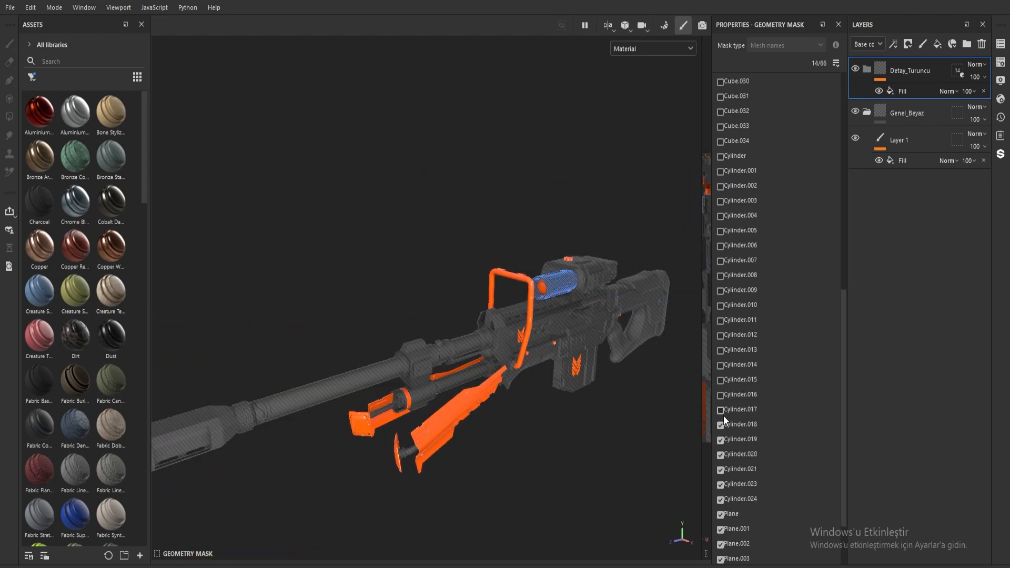
drag(722, 417, 722, 559)
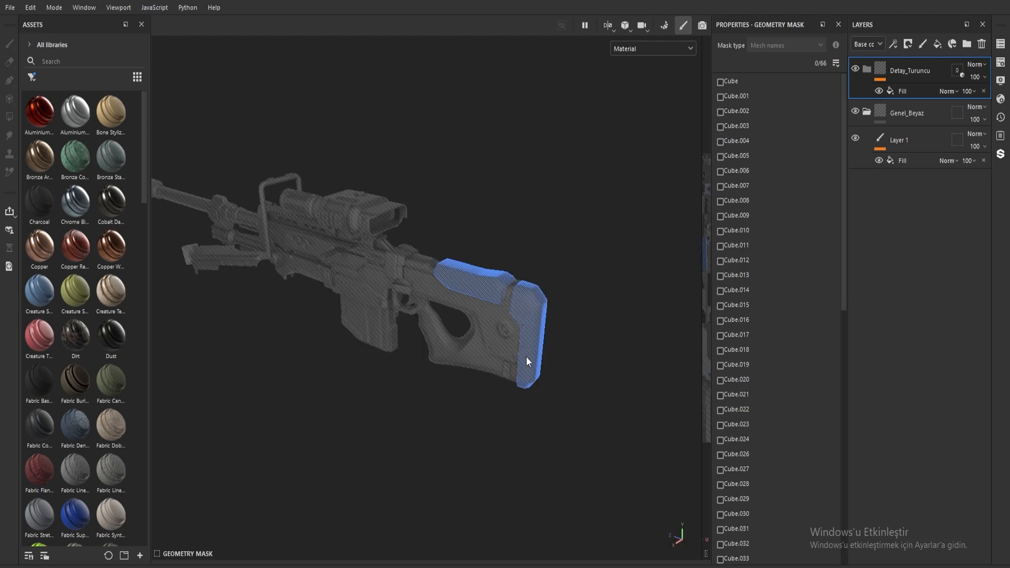
Include the stock pads, grip, lower handguard, bipod feet and bipod leg plates in the Detay_Turuncu geometry mask
click(528, 347)
click(493, 378)
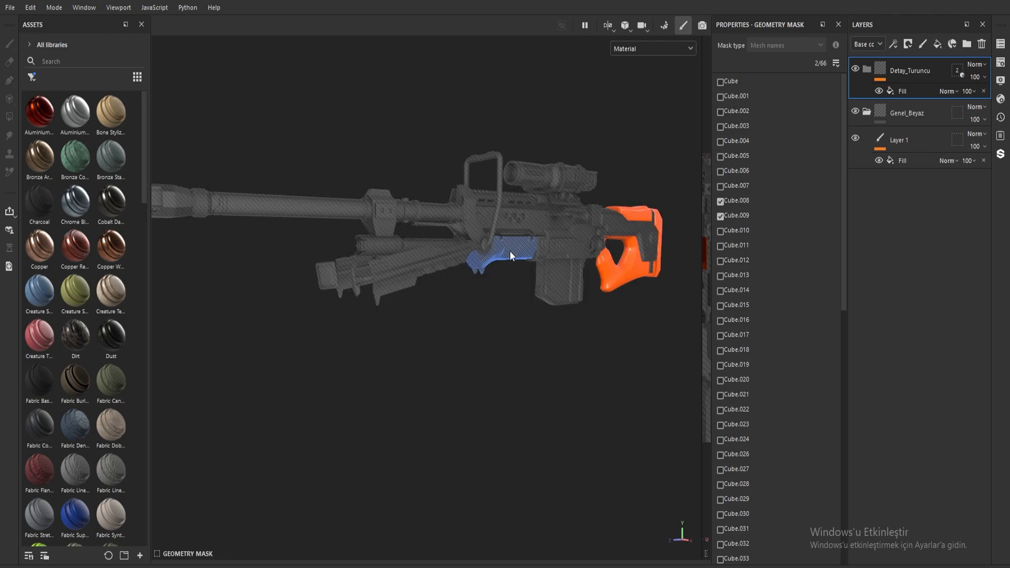
click(510, 249)
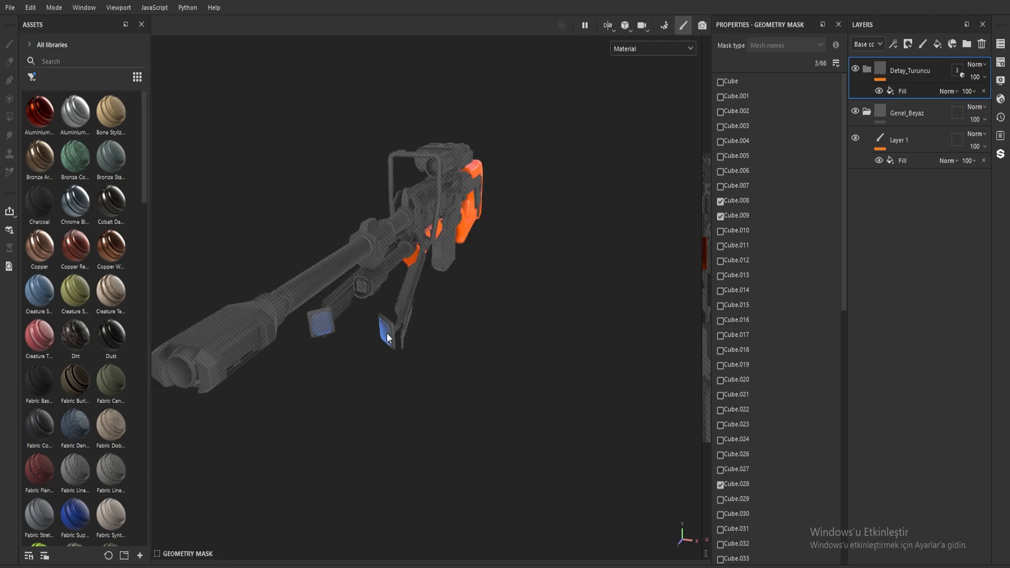
click(320, 322)
click(388, 330)
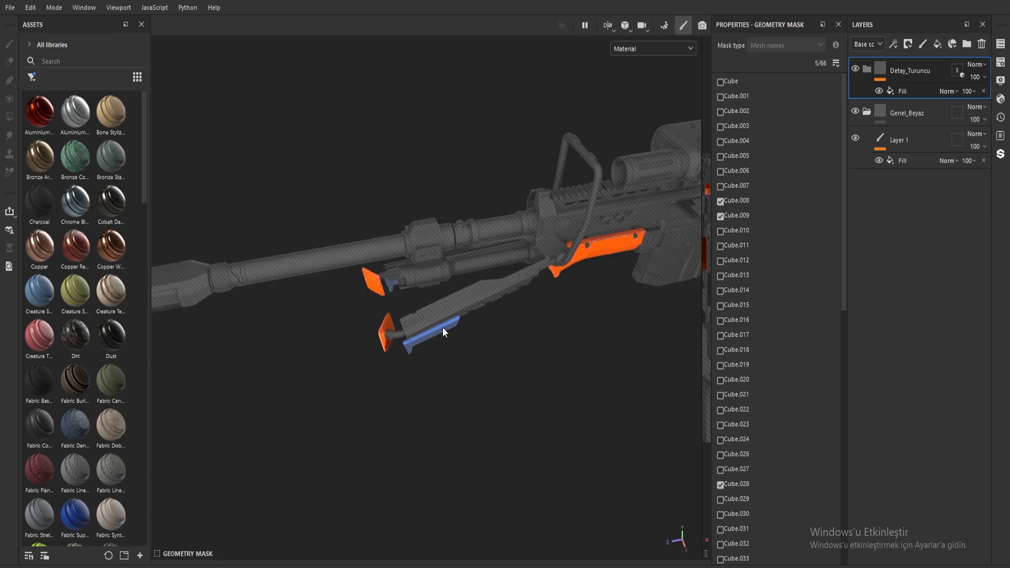
click(443, 327)
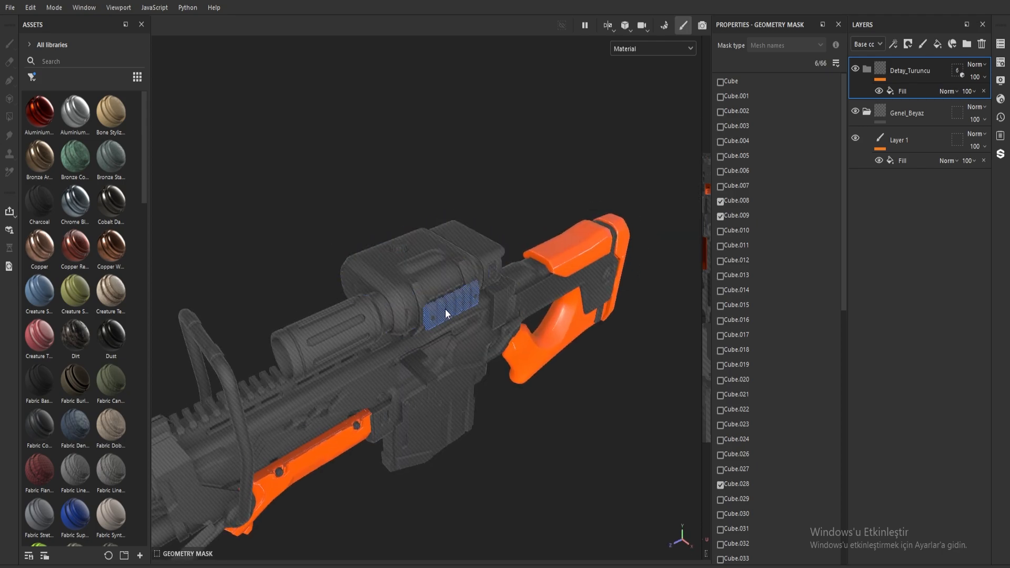
Include the scope's side rail and bands and the magazine base in the mask, and return to the folder's fill effect
click(446, 310)
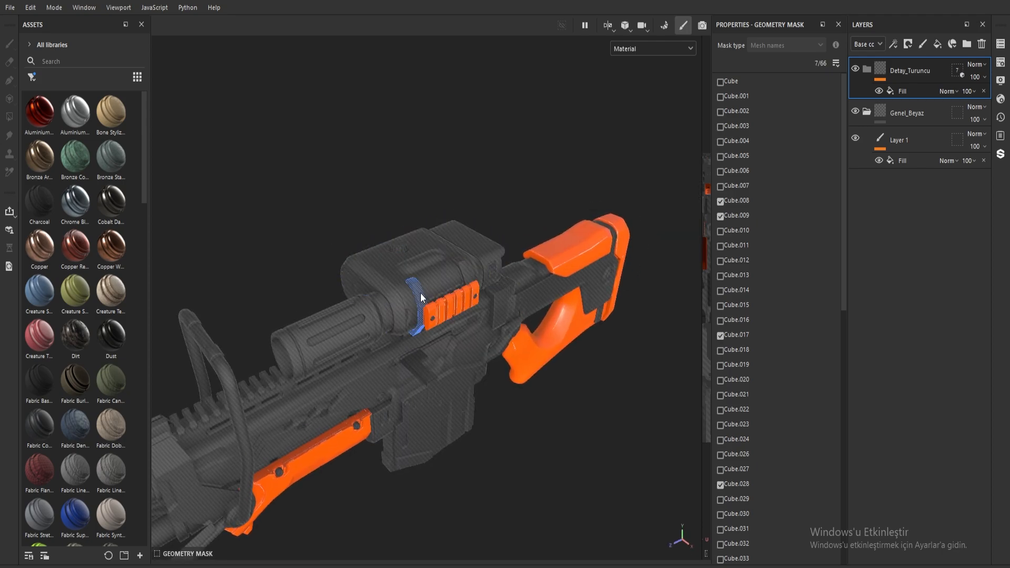
click(420, 296)
click(467, 277)
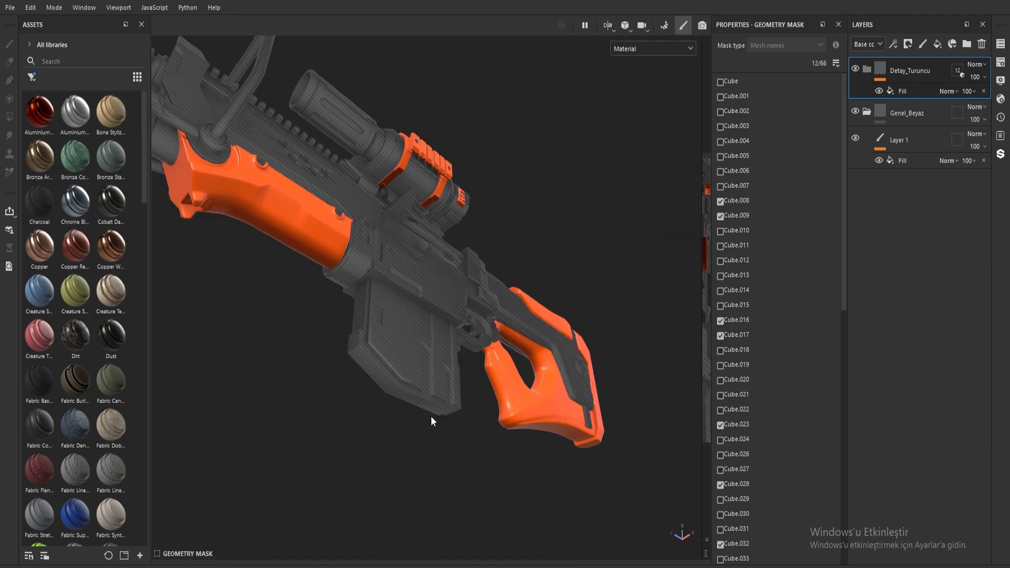
click(419, 399)
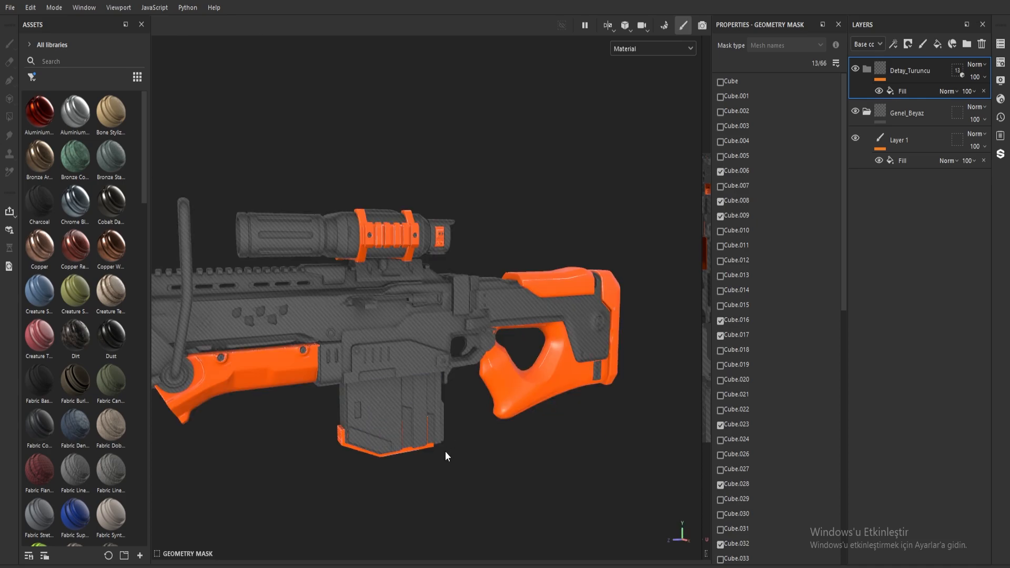
alt+drag(400, 450, 485, 307)
click(915, 89)
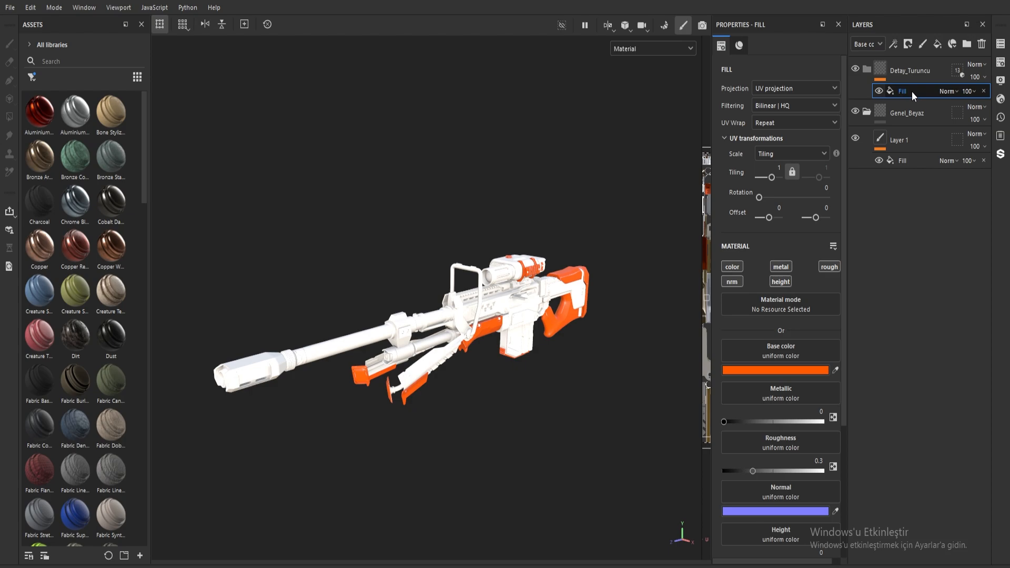
Hide the Detay_Turuncu and Genel_Beyaz folders
alt+right_drag(481, 119, 524, 424)
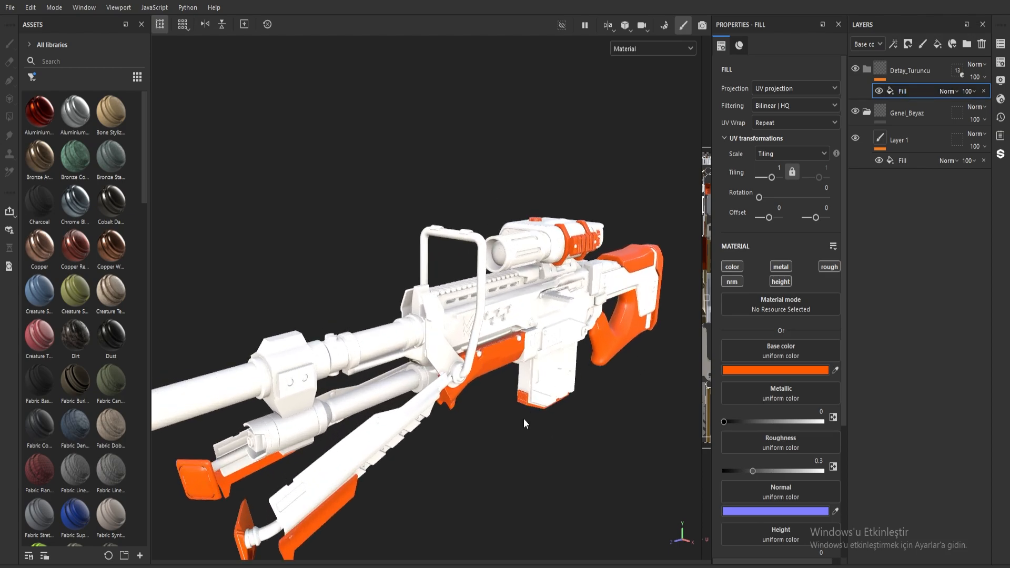
alt+right_drag(545, 206, 534, 298)
key(p)
key(f)
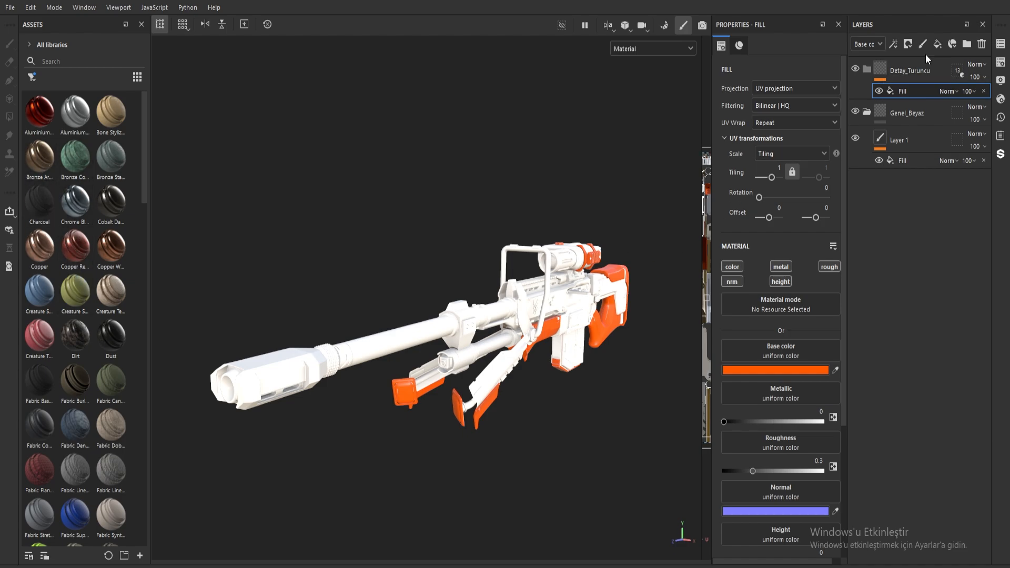
click(858, 69)
click(857, 110)
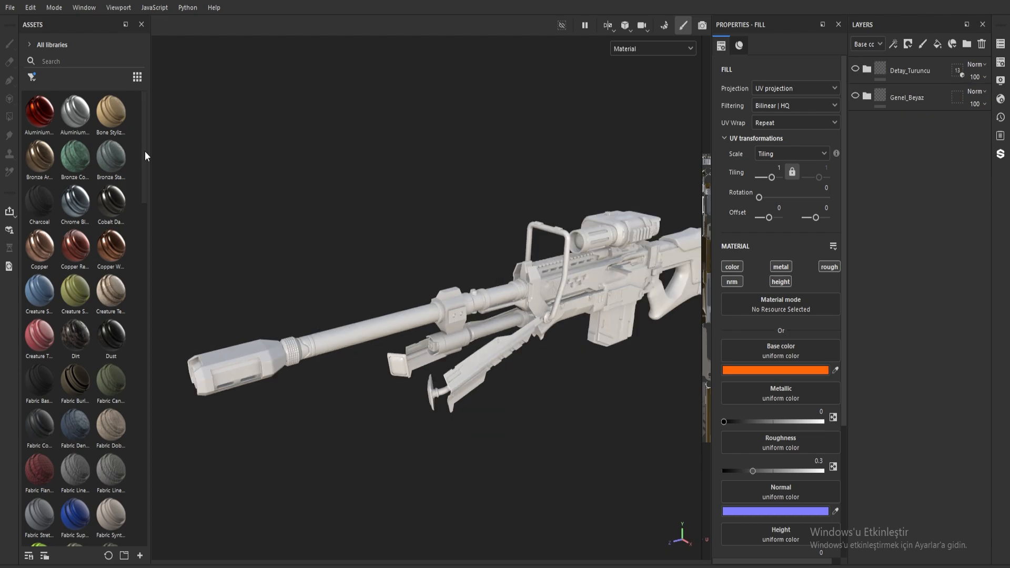
Try the red Steel Painted Scraped smart material on the rifle below the Genel_Beyaz folder and open its folder
drag(144, 150, 153, 491)
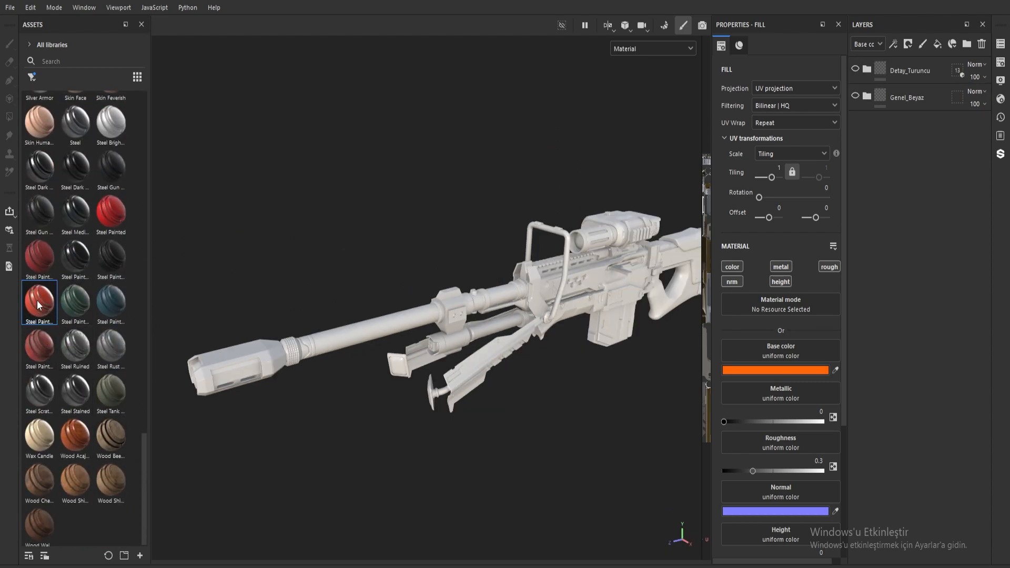
mouse_move(38, 305)
mouse_down()
mouse_move(790, 226)
mouse_move(905, 188)
mouse_up()
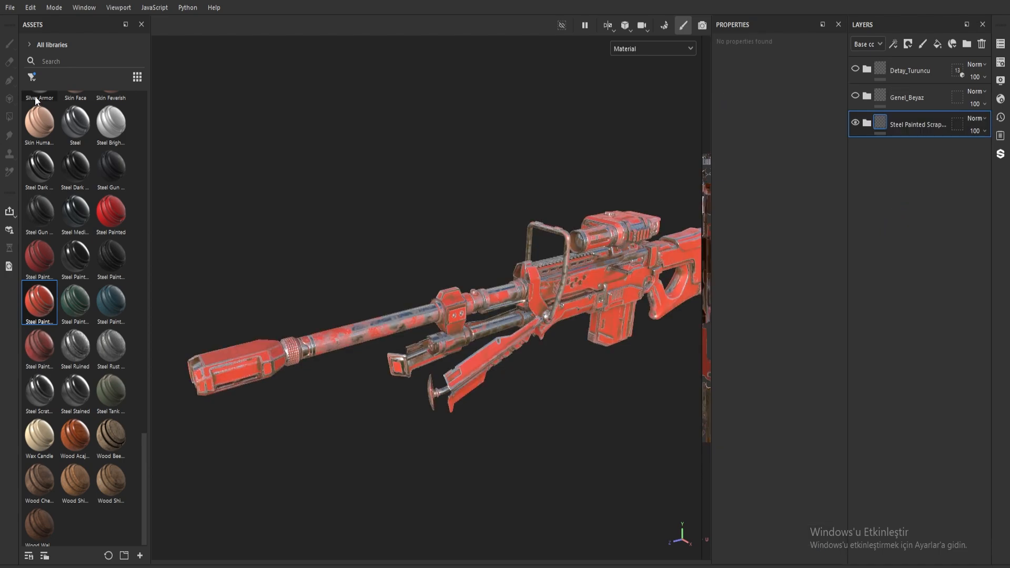
alt+drag(601, 285, 578, 295)
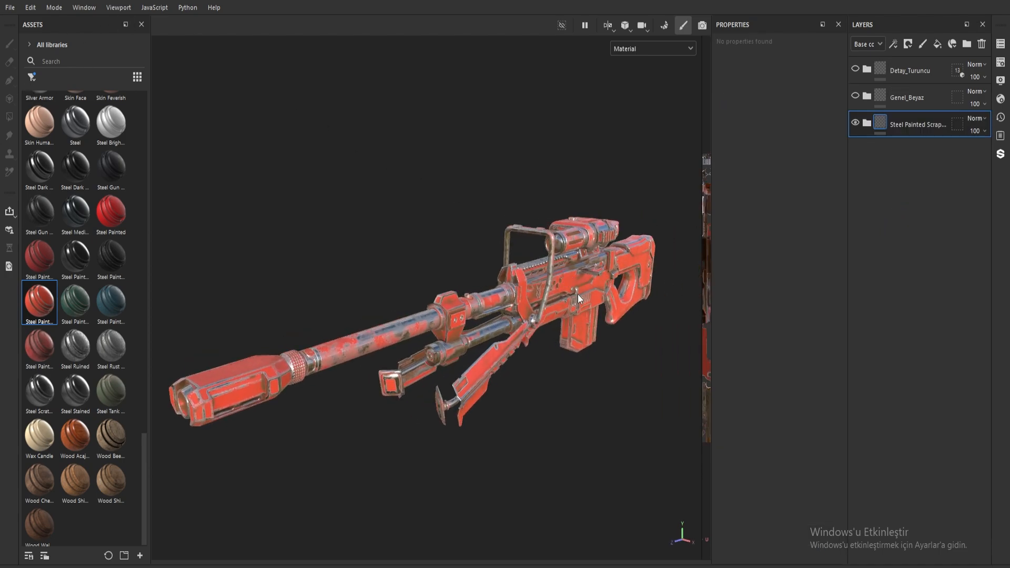
click(868, 124)
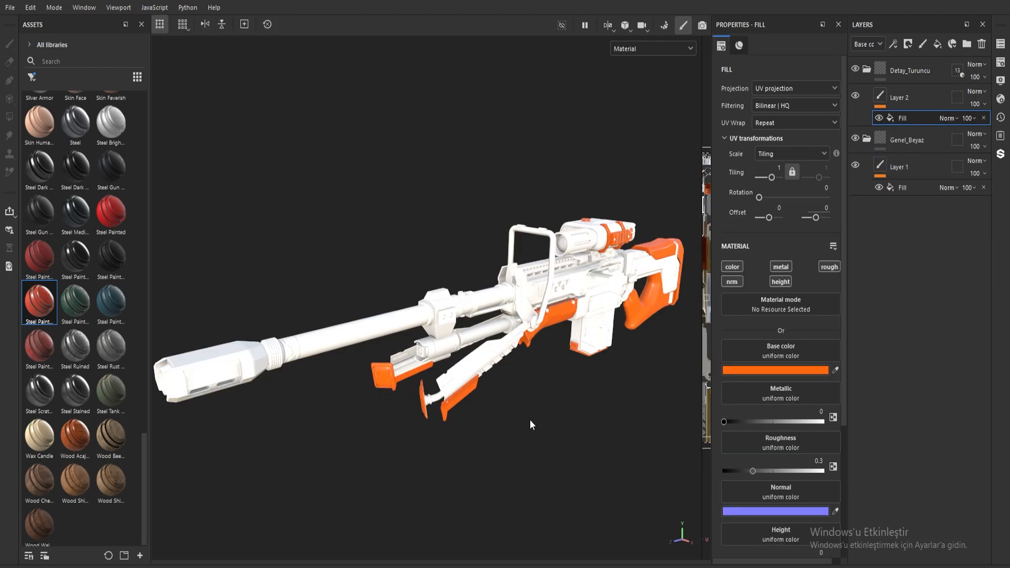
Create a folder named Detay_Siyah above Detay_Turuncu in the layer stack
click(967, 44)
double_click(900, 70)
text(Detay_Siyah)
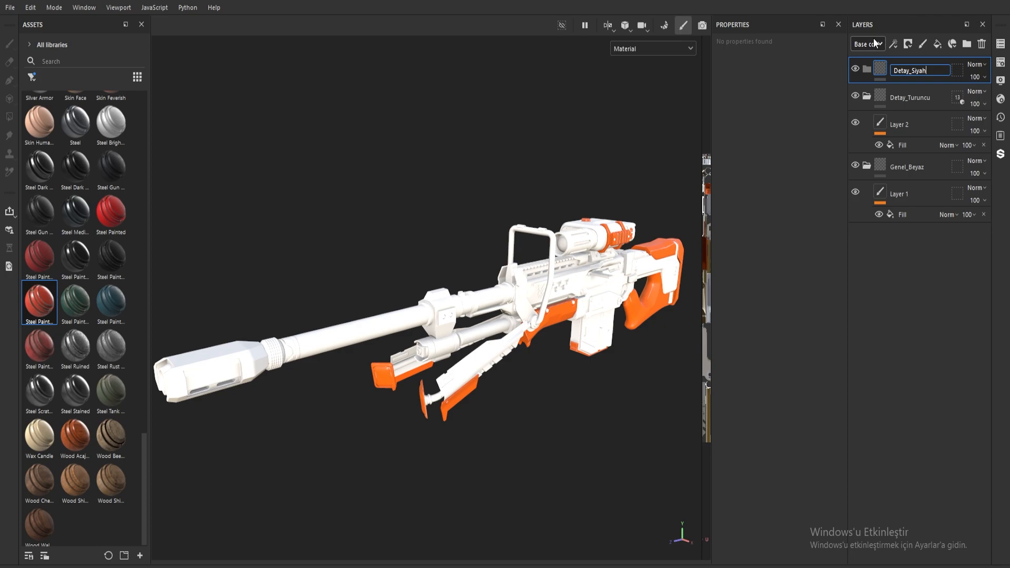
key(Return)
Add a paint layer with a fill effect inside Detay_Siyah and set its base color to black (000000)
click(924, 45)
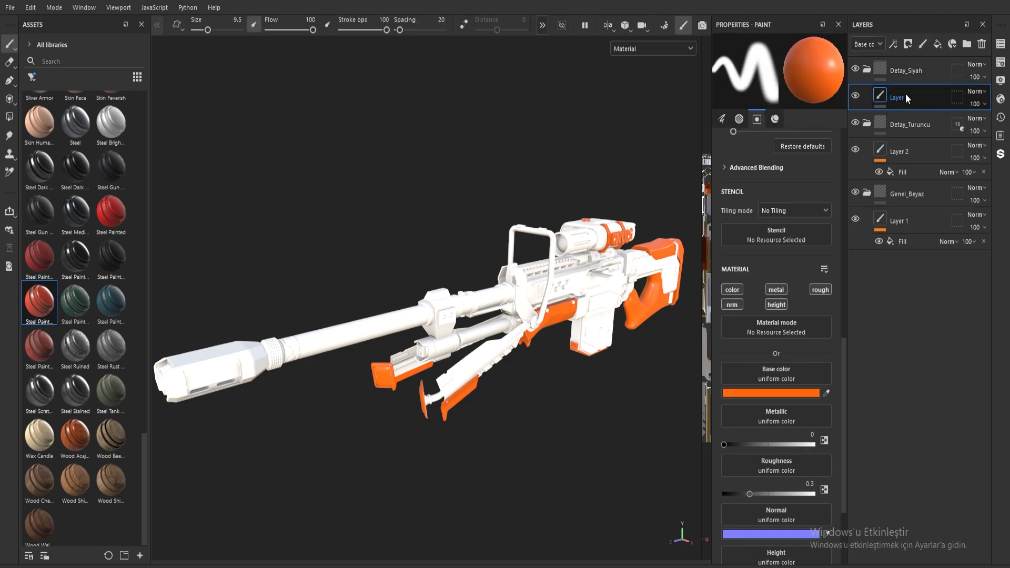
click(909, 44)
click(921, 87)
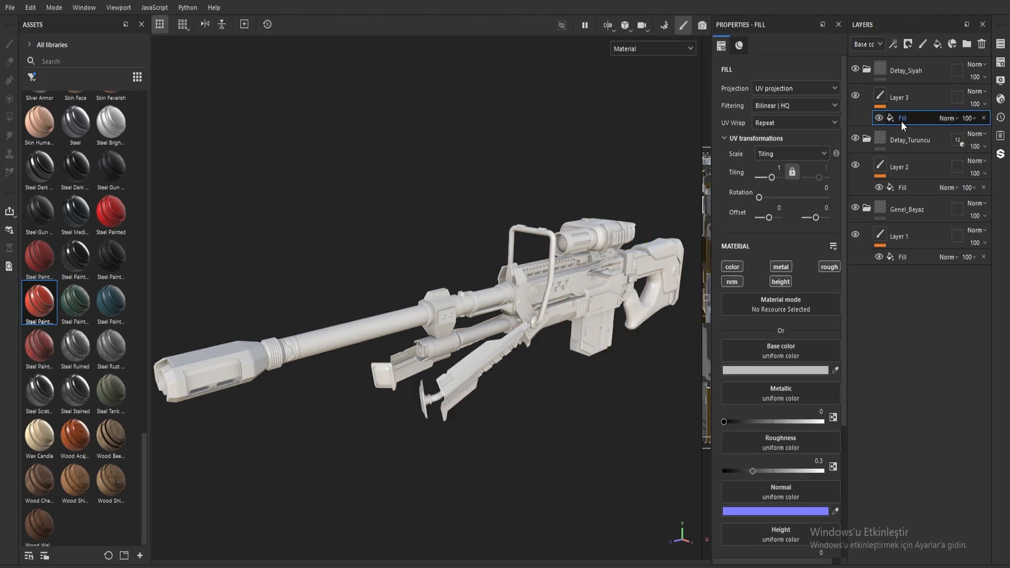
click(813, 369)
drag(813, 431, 782, 526)
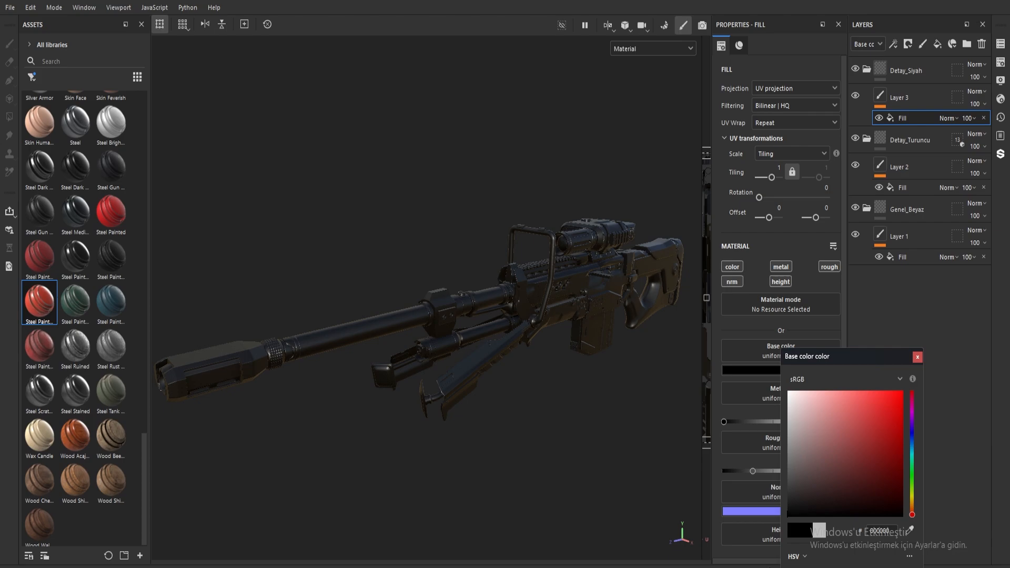
click(918, 357)
Edit the Detay_Siyah folder's geometry mask and exclude all the rifle's meshes from it
click(958, 72)
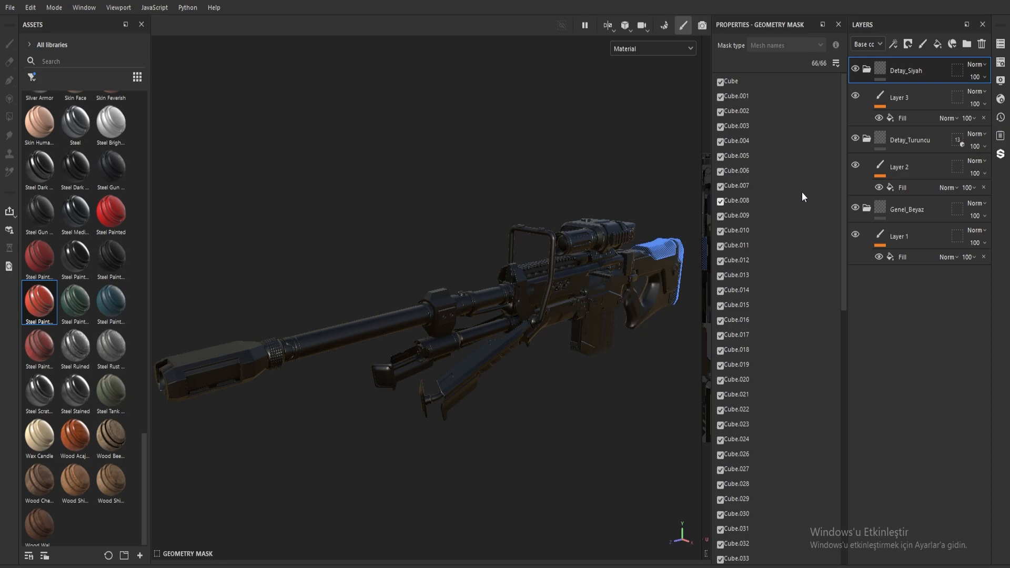
click(836, 63)
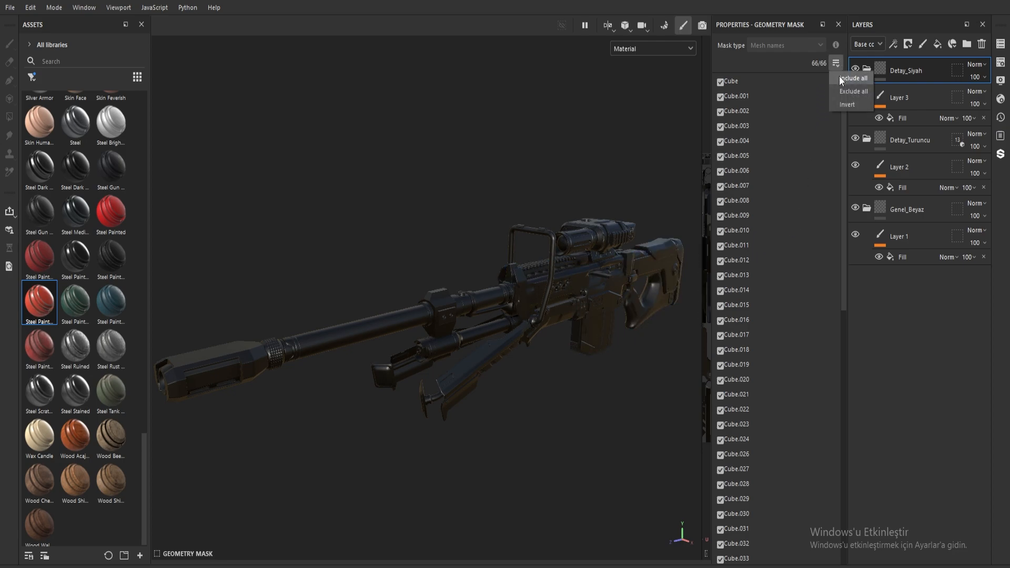
click(862, 90)
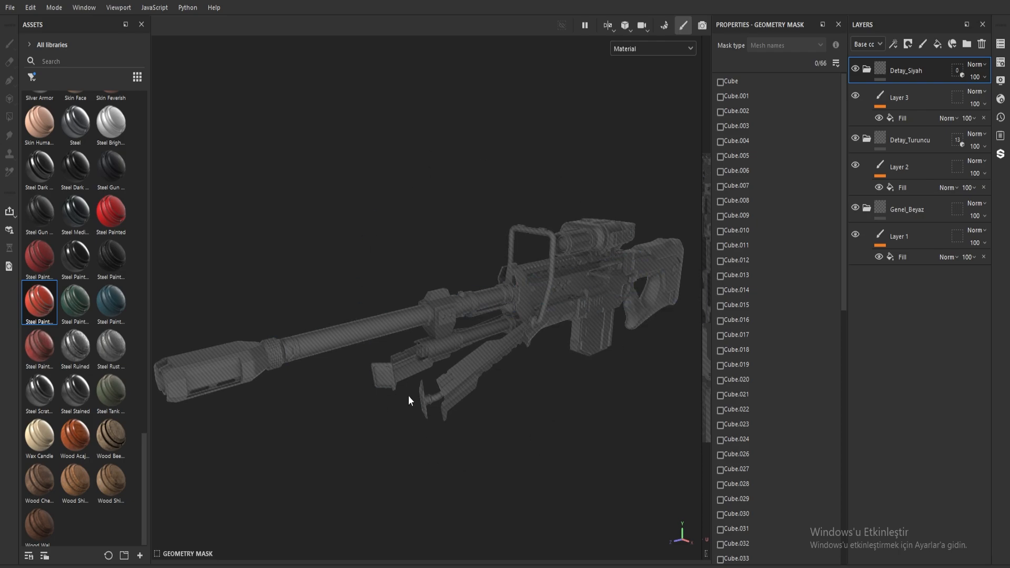
click(836, 64)
click(861, 78)
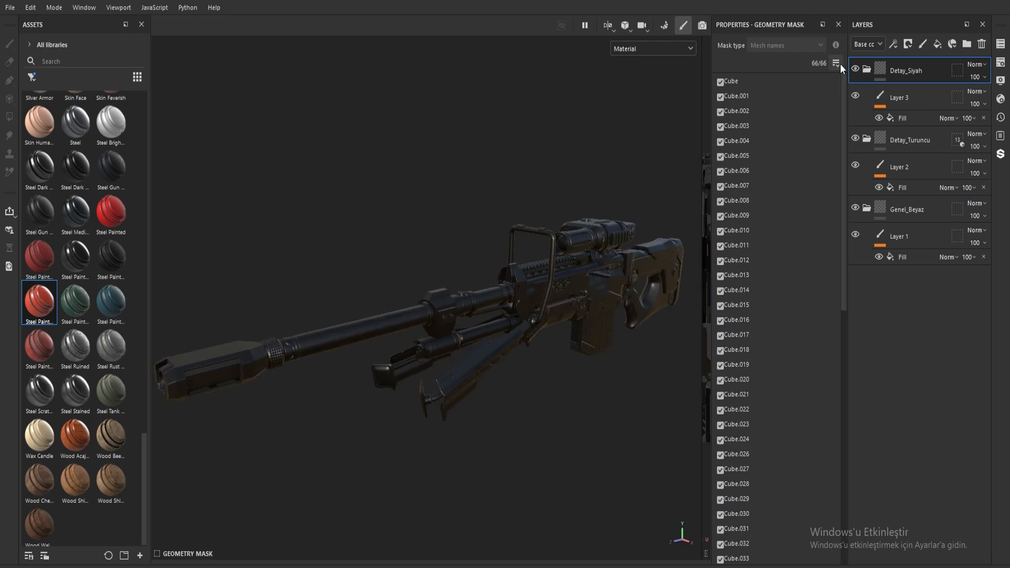
click(837, 63)
click(853, 91)
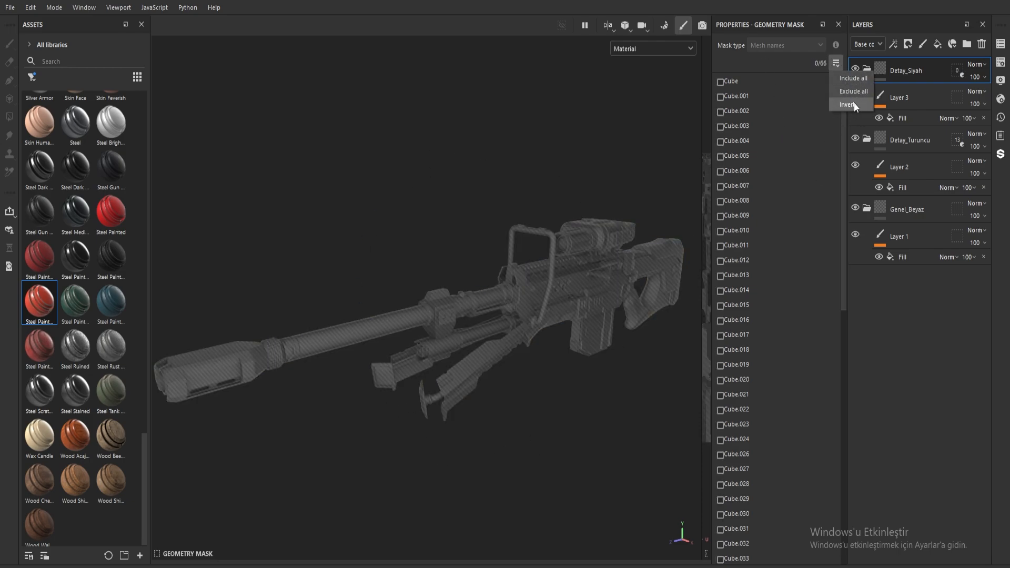
Include the stock's lower grip and other small detail meshes in the Detay_Siyah geometry mask
alt+drag(645, 206, 568, 185)
alt+middle_drag(656, 189, 572, 279)
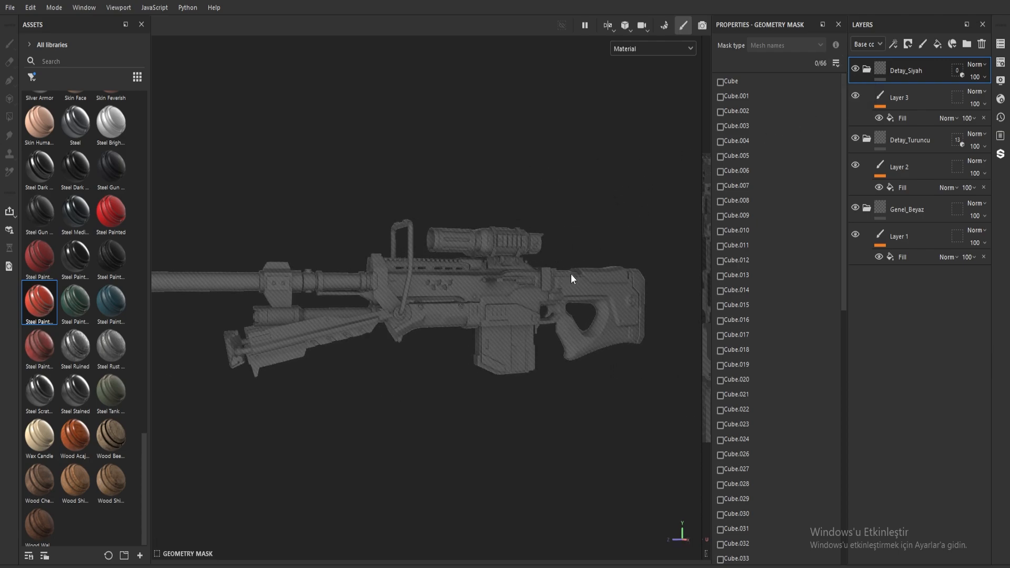
click(582, 342)
alt+drag(589, 342, 534, 221)
click(372, 333)
mouse_move(374, 332)
alt+mouse_down()
mouse_move(431, 317)
mouse_move(342, 268)
mouse_move(389, 327)
alt+mouse_up()
scroll(375, 333, up, 4)
click(351, 336)
click(317, 345)
scroll(388, 358, down, 4)
click(389, 368)
click(410, 369)
Include the round bolt on the side of the stock in the Detay_Siyah geometry mask
alt+drag(453, 340, 523, 292)
scroll(503, 317, up, 4)
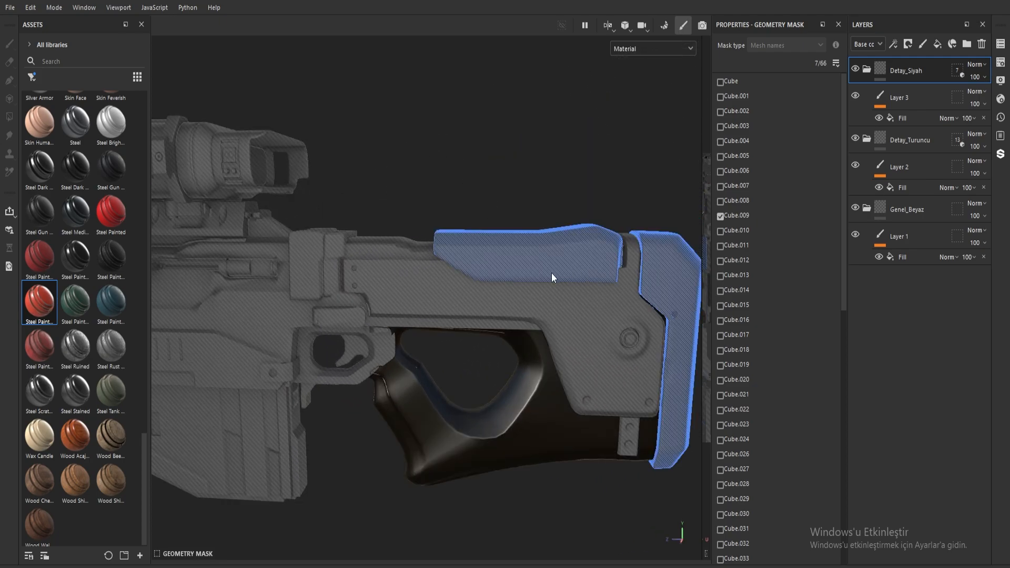
alt+middle_drag(552, 277, 549, 323)
click(521, 322)
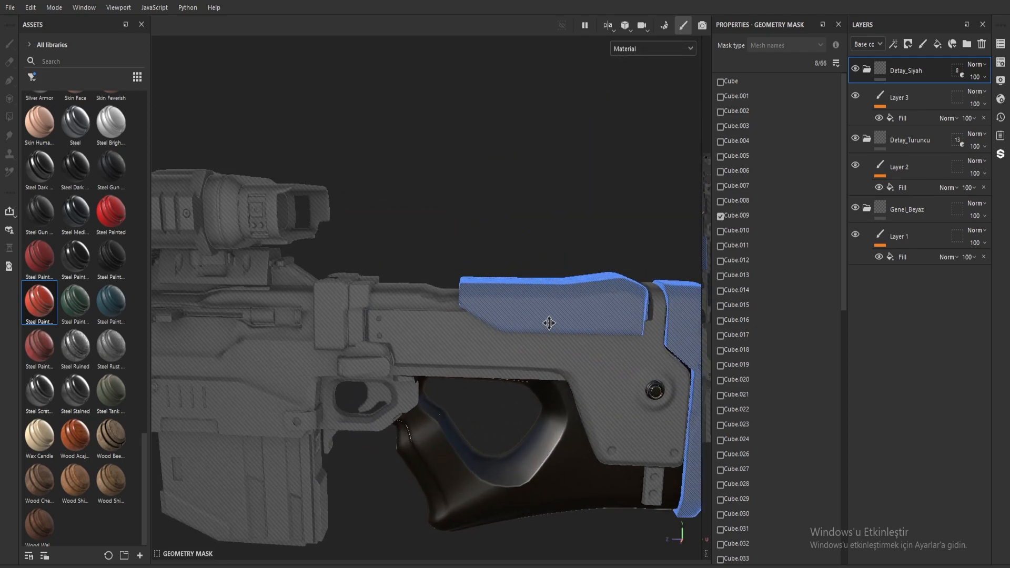
alt+drag(549, 323, 402, 320)
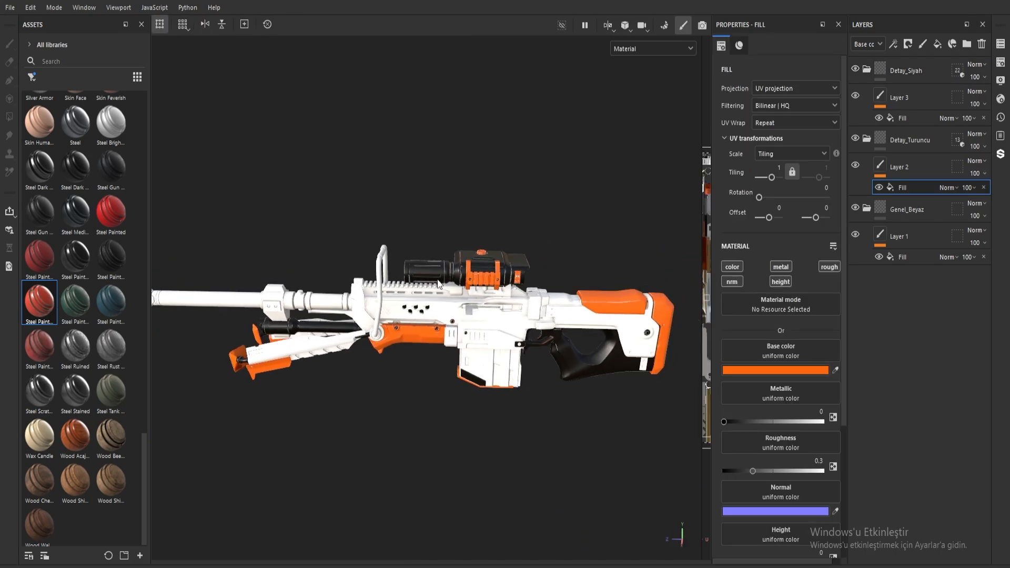
Duplicate the Genel_Beyaz folder and rename the copy Dürbün_Beyaz
scroll(478, 187, up, 5)
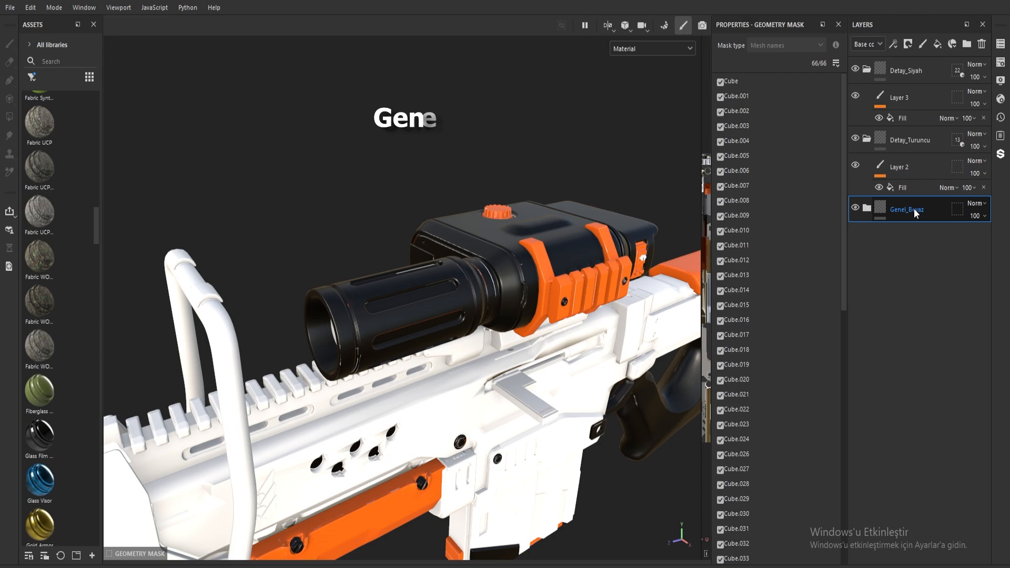
right_click(914, 208)
click(914, 248)
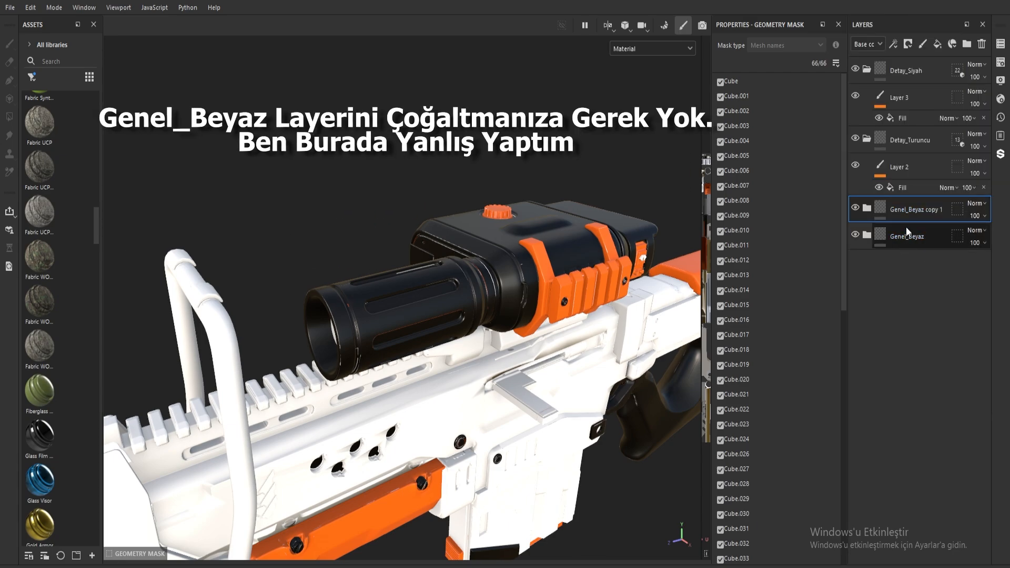
double_click(910, 209)
text(Dürbün_Beyaz)
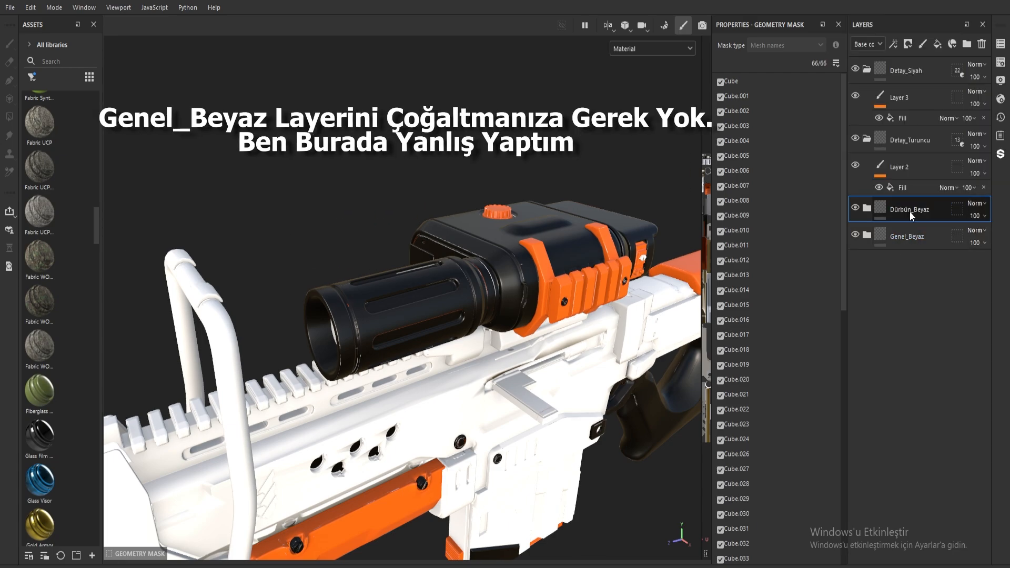
Move the Dürbün_Beyaz folder directly above Detay_Turuncu and limit its geometry mask to the scope body and front tube
click(867, 69)
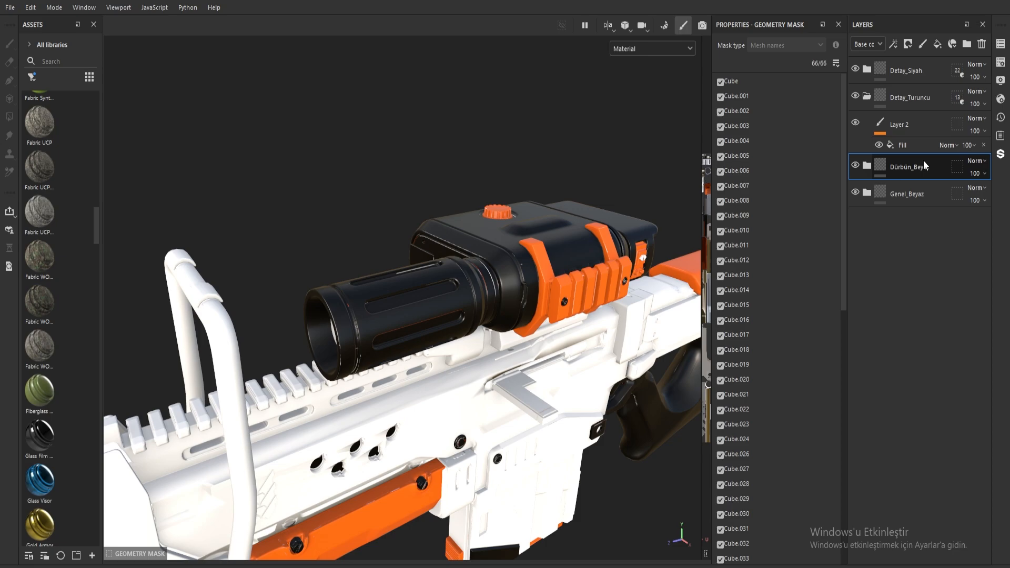
drag(914, 167, 959, 97)
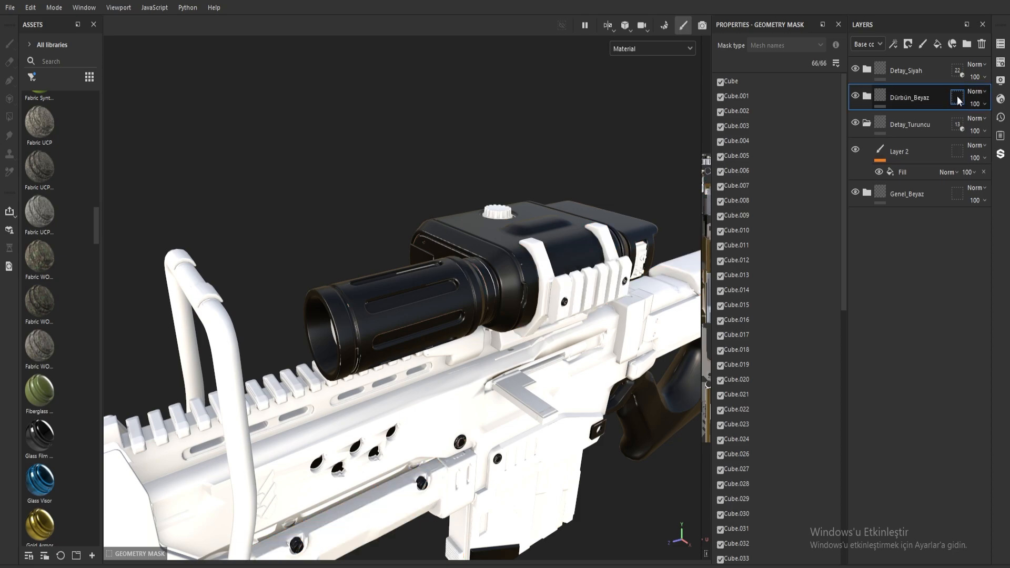
click(836, 63)
click(850, 96)
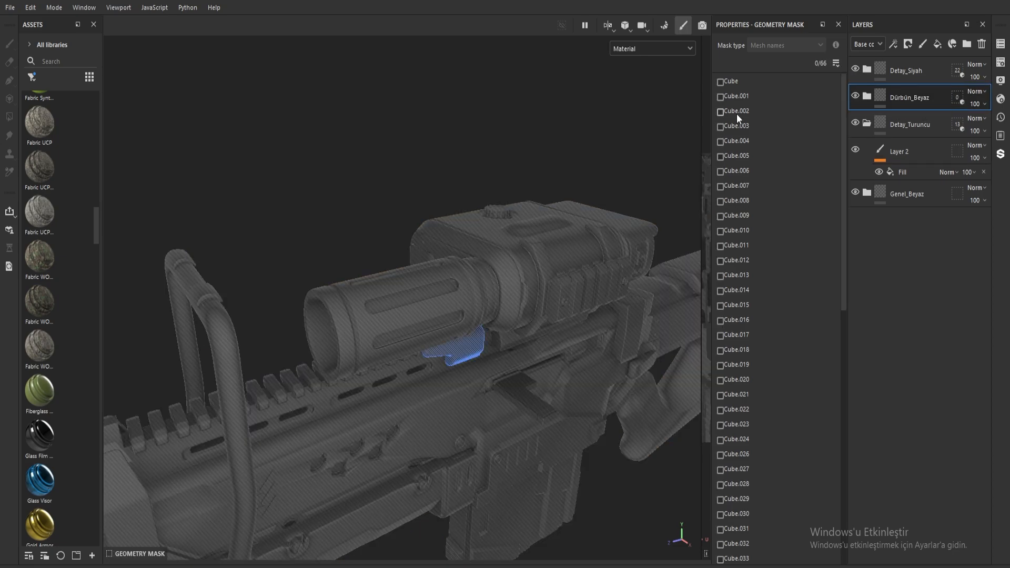
click(413, 316)
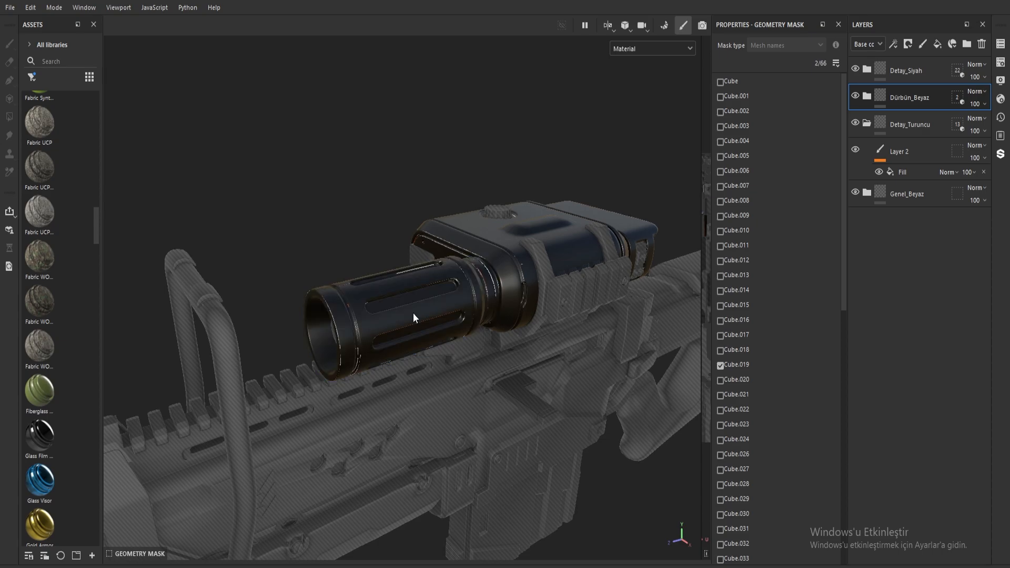
Add a black mask to the Detay_Siyah folder
click(884, 69)
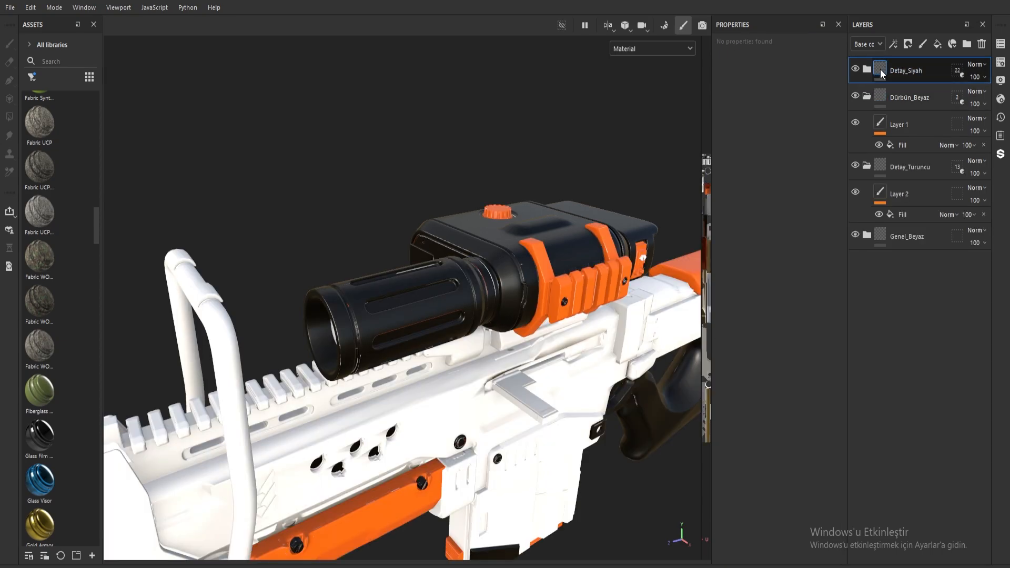
right_click(880, 68)
click(933, 91)
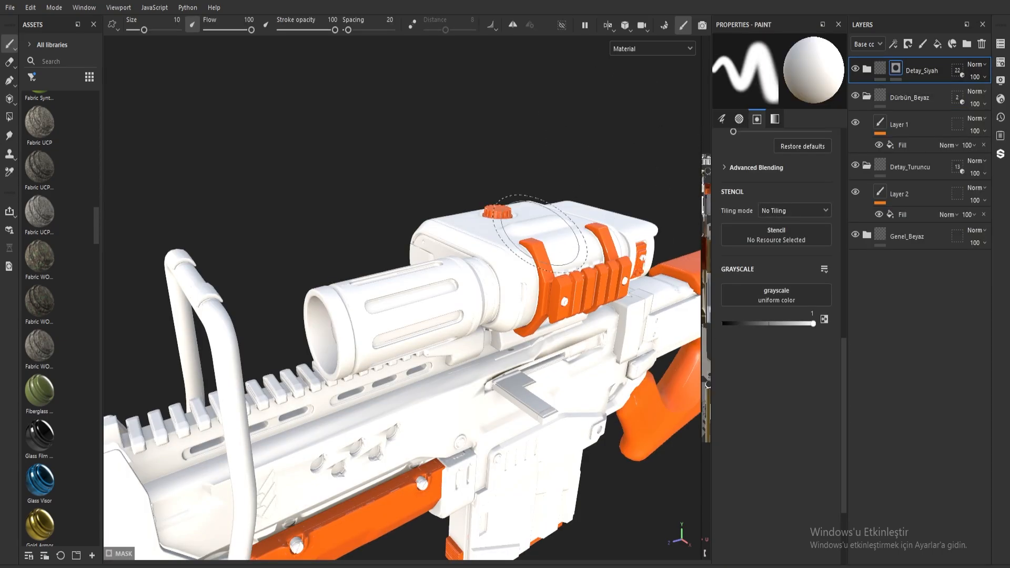
Enlarge the brush to 49.57 and paint the Detay_Siyah mask white over the rifle to restore the black detail parts
scroll(412, 310, down, 5)
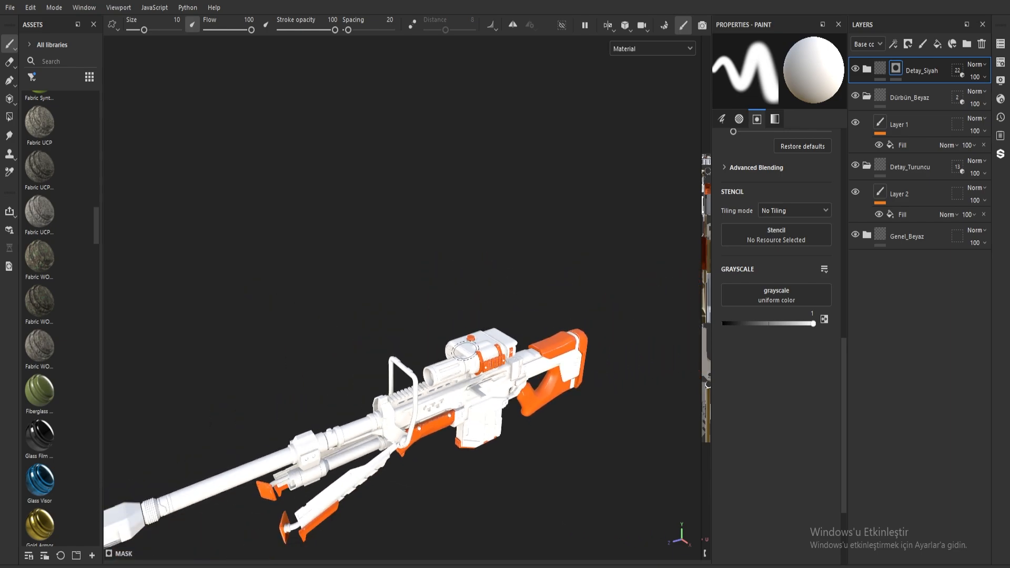
scroll(466, 358, up, 5)
scroll(466, 354, up, 2)
alt+middle_drag(466, 355, 467, 213)
scroll(528, 388, down, 6)
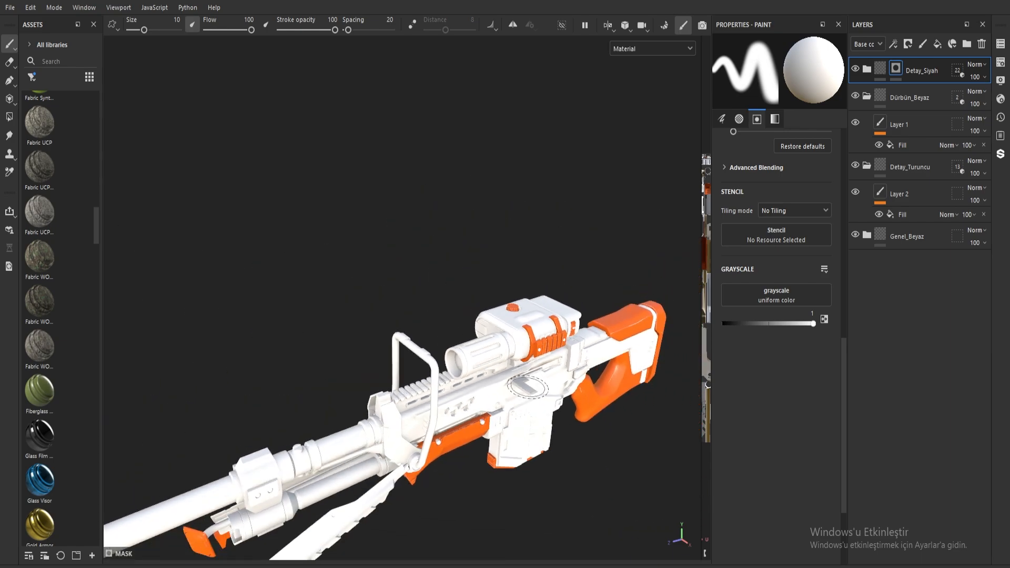
alt+drag(527, 388, 469, 307)
middle_drag(468, 306, 247, 240)
mouse_move(537, 347)
mouse_down()
mouse_move(474, 399)
mouse_move(423, 379)
mouse_move(432, 419)
mouse_up()
scroll(490, 416, up, 1)
ctrl+right_drag(492, 416, 530, 415)
click(507, 394)
drag(562, 310, 258, 335)
alt+middle_drag(259, 334, 556, 336)
mouse_move(556, 336)
mouse_down()
mouse_move(261, 376)
mouse_move(473, 379)
mouse_up()
Reduce the brush size to 6.88 and set its grayscale value to 0 for erasing on the Detay_Siyah mask
scroll(474, 342, up, 3)
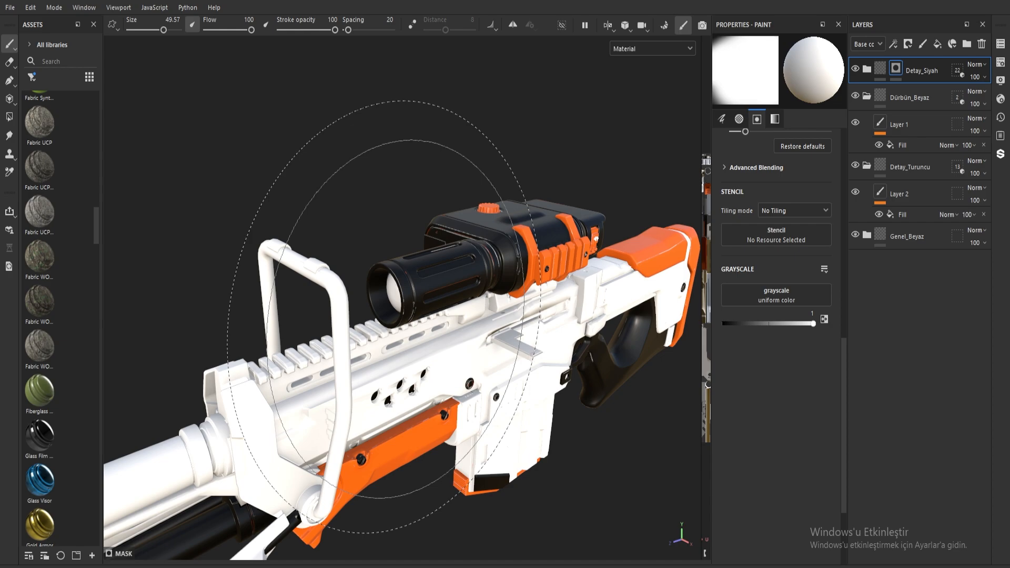
scroll(452, 252, up, 2)
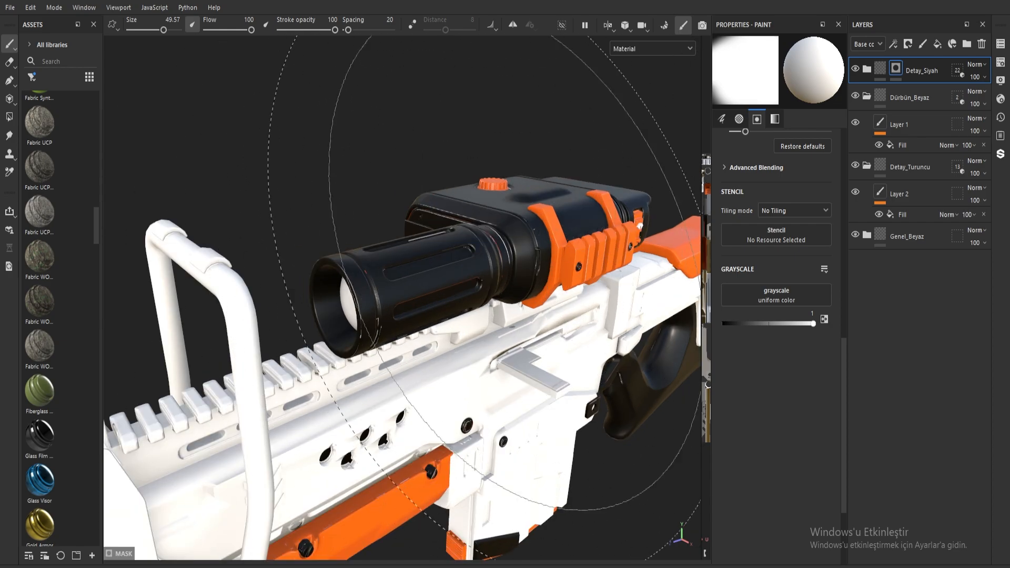
ctrl+right_drag(496, 258, 429, 257)
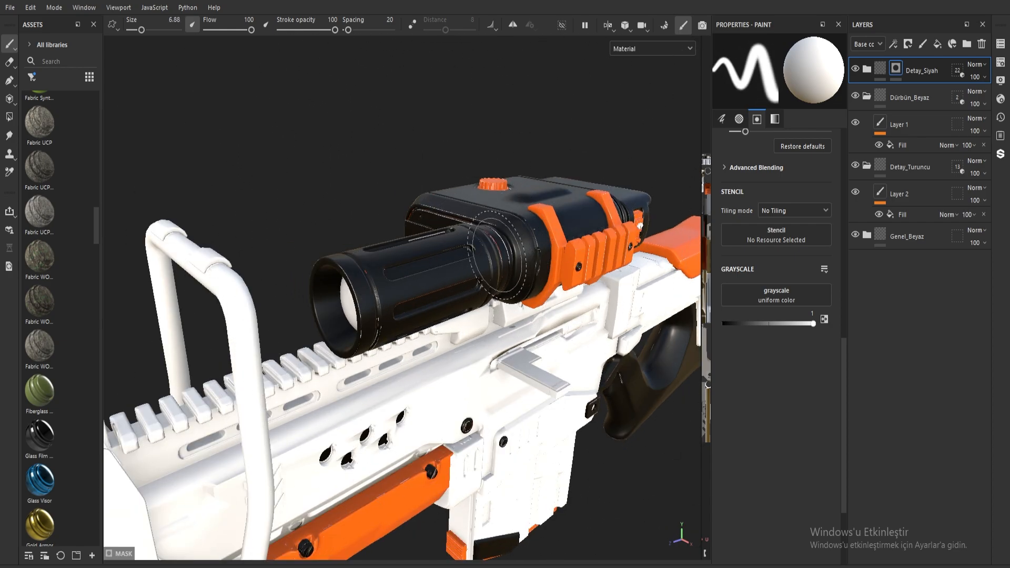
alt+drag(496, 258, 457, 269)
right_click(444, 267)
scroll(516, 350, down, 15)
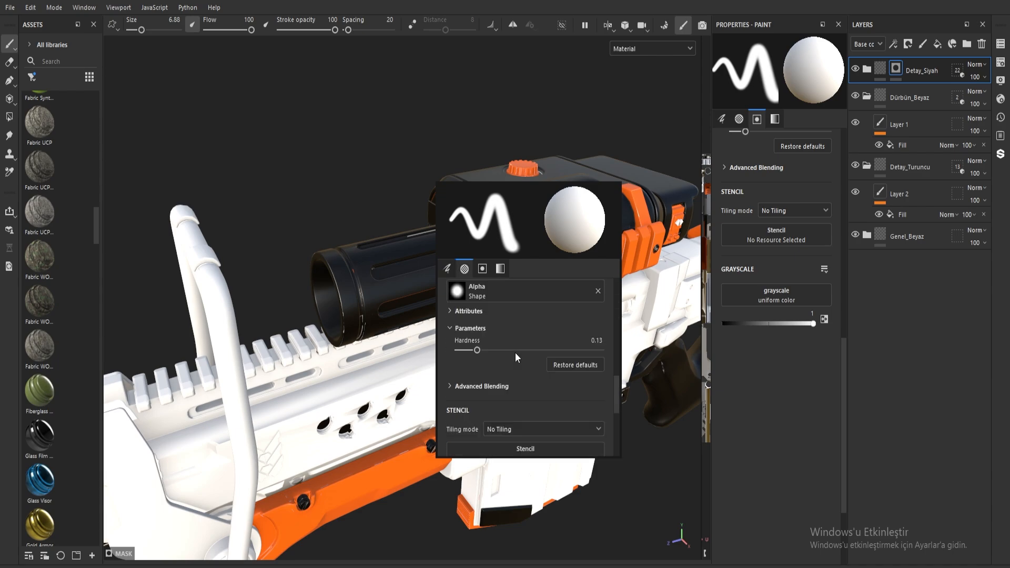
drag(509, 327, 487, 341)
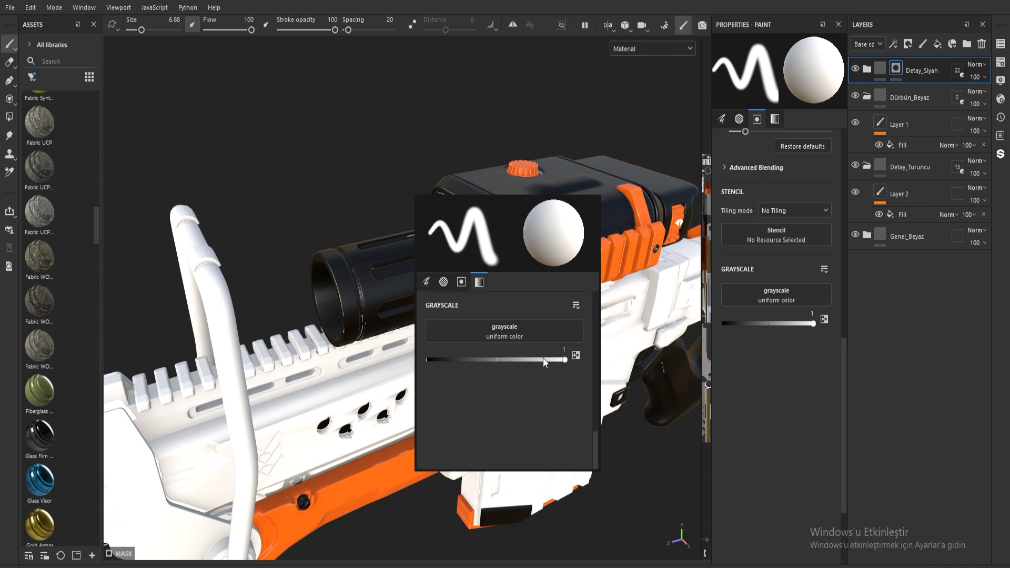
click(572, 359)
Paint black on the Detay_Siyah mask over the scope's tube and body to uncover the white beneath
mouse_move(363, 292)
mouse_down()
mouse_move(479, 266)
mouse_move(342, 294)
mouse_move(368, 311)
mouse_move(429, 296)
mouse_up()
alt+right_drag(432, 296, 397, 315)
alt+middle_drag(396, 315, 303, 309)
mouse_move(304, 309)
mouse_down()
mouse_move(410, 321)
mouse_move(516, 258)
mouse_up()
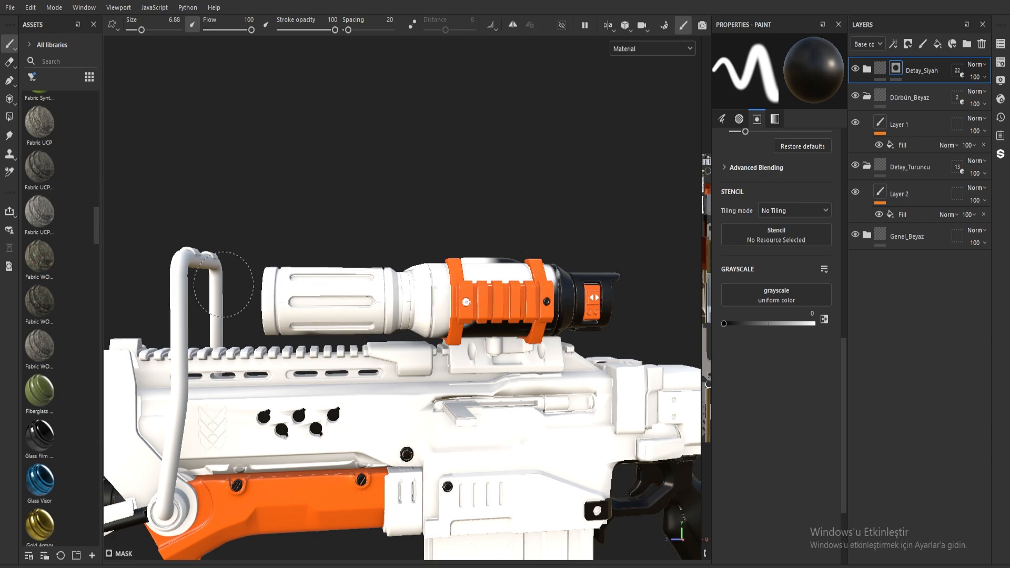
alt+drag(216, 284, 500, 260)
alt+middle_drag(500, 261, 462, 227)
mouse_move(461, 216)
mouse_down()
mouse_move(327, 228)
mouse_move(605, 194)
mouse_move(585, 263)
mouse_up()
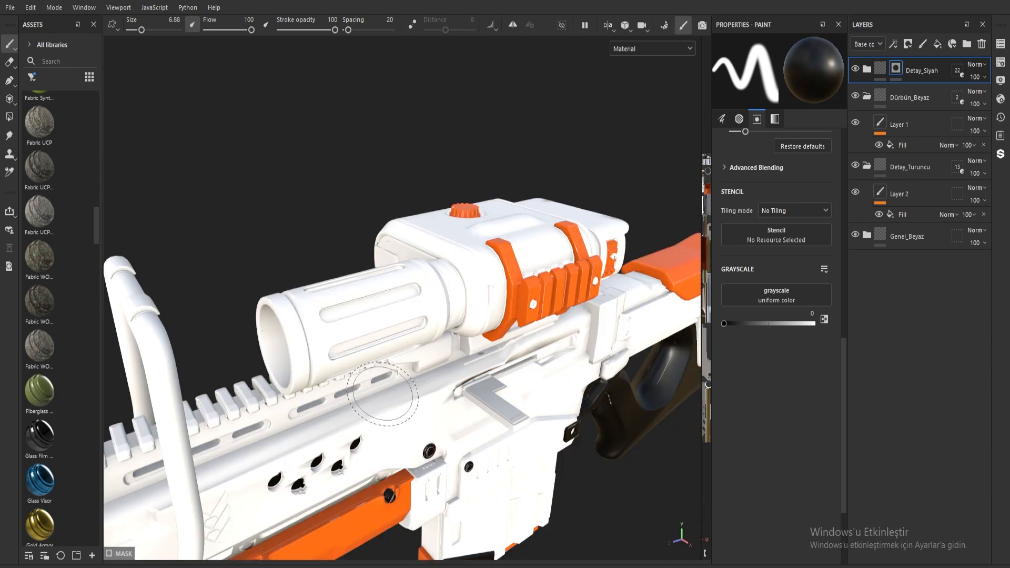
Use Polygon Fill with value 1 on the Detay_Siyah mask to turn the scope's front rim black again
alt+drag(383, 394, 297, 329)
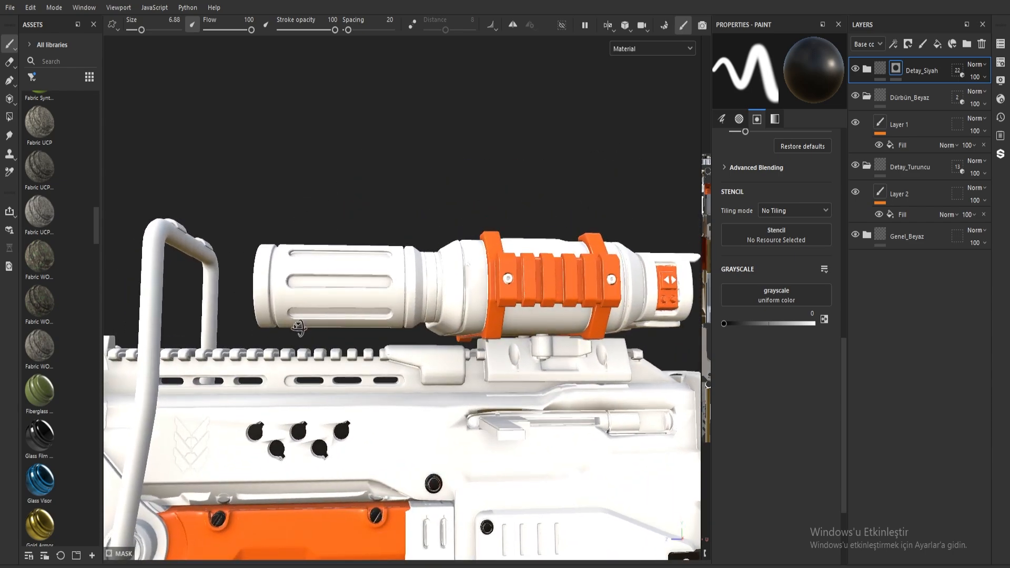
alt+right_drag(296, 329, 431, 328)
alt+right_drag(475, 296, 636, 379)
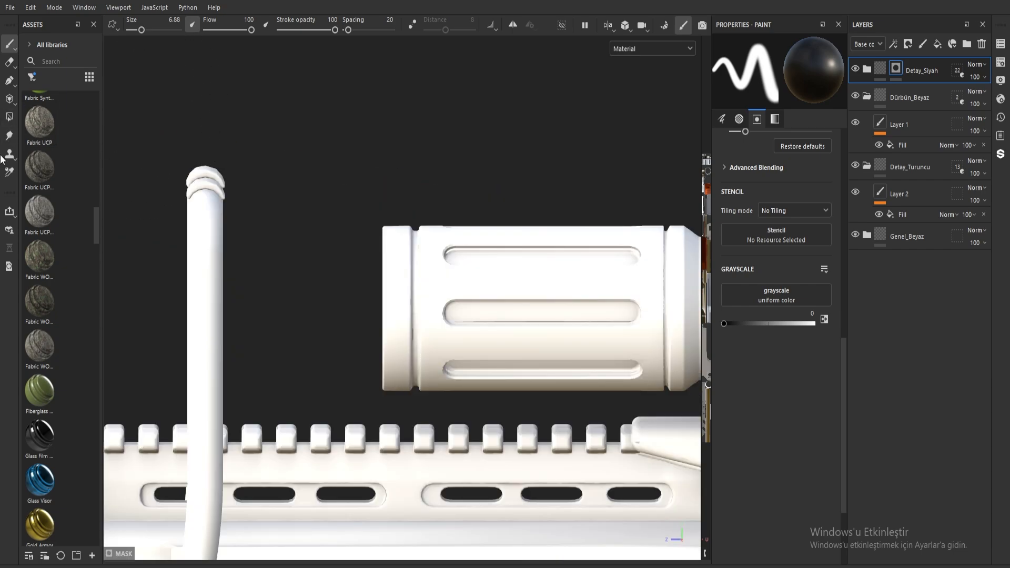
click(9, 117)
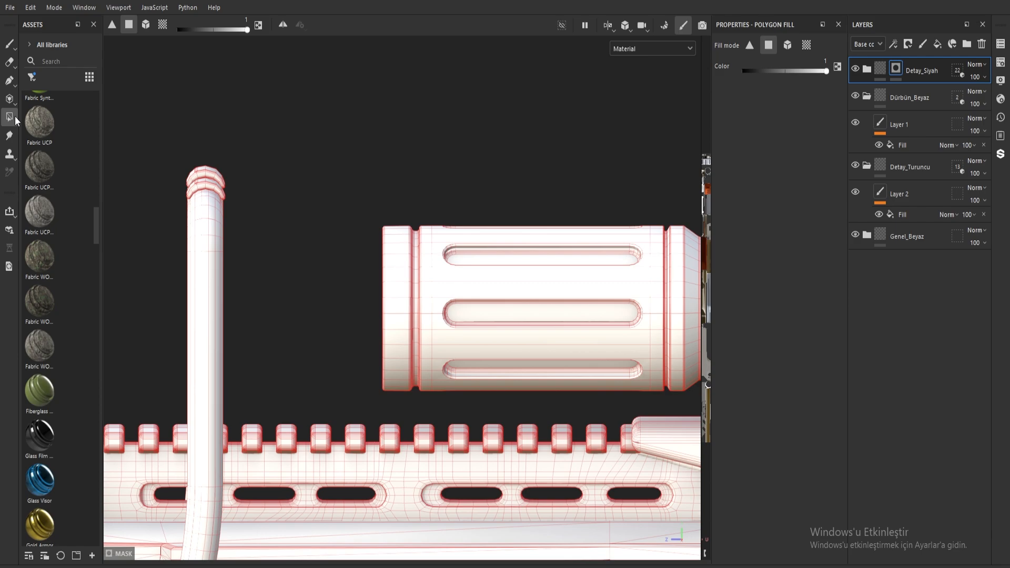
alt+middle_drag(338, 187, 270, 179)
drag(270, 178, 347, 400)
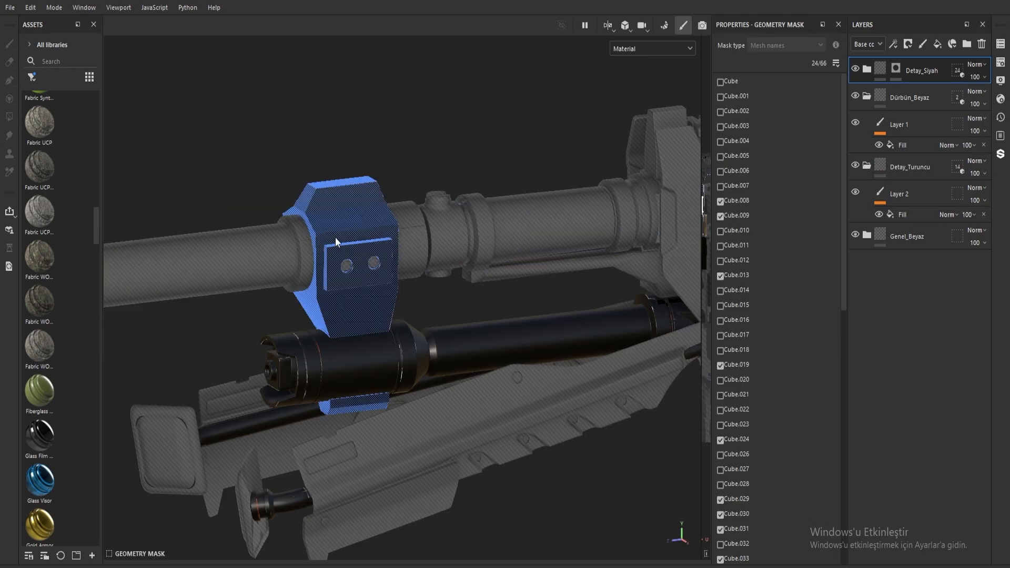
Examine the barrel clamp, bipod, scope, magazine and grip to check the white, orange and black distribution
alt+drag(336, 238, 316, 187)
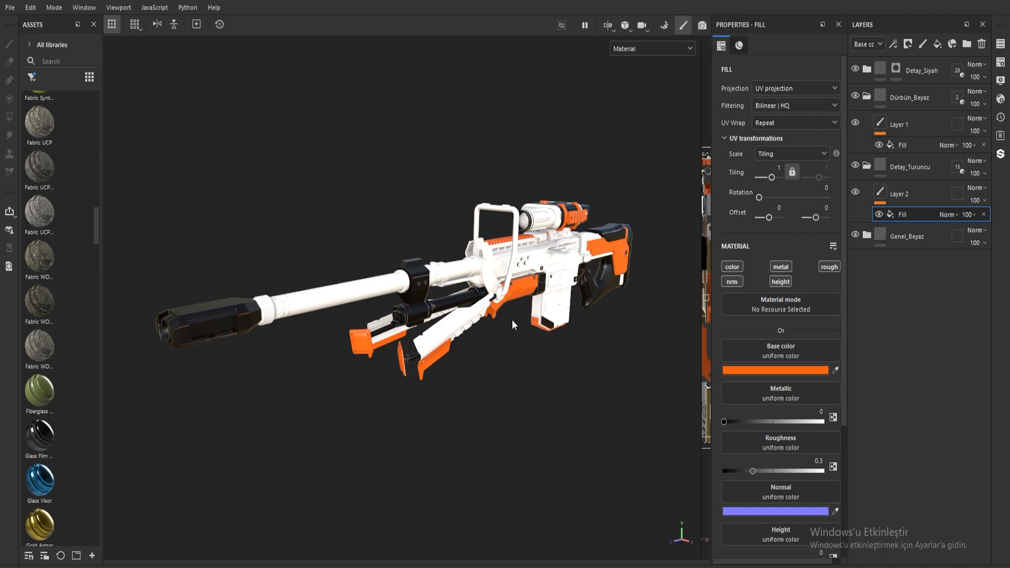
scroll(513, 320, up, 5)
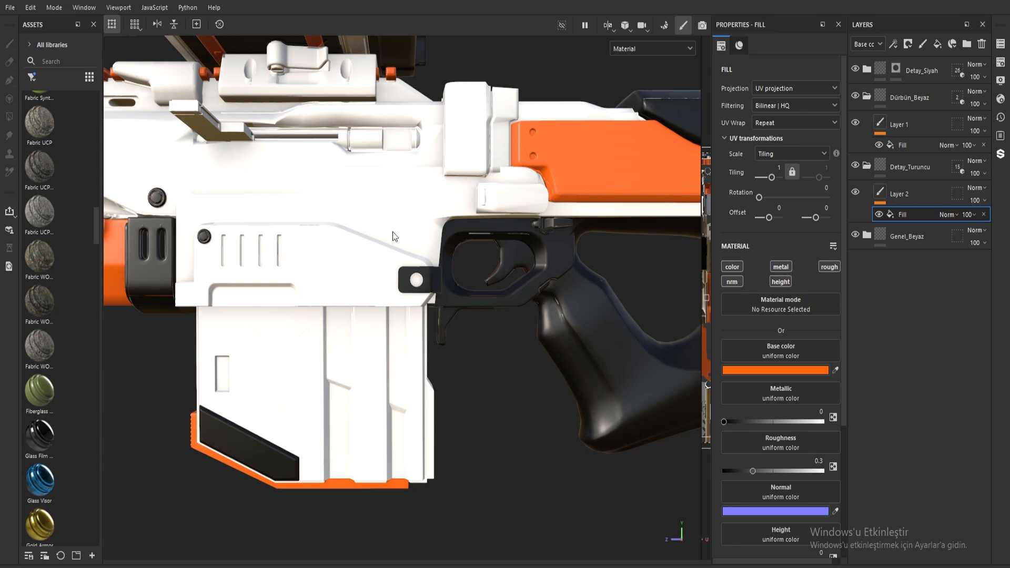
alt+drag(384, 208, 396, 218)
scroll(396, 218, down, 2)
alt+middle_drag(396, 218, 436, 296)
alt+drag(436, 300, 499, 195)
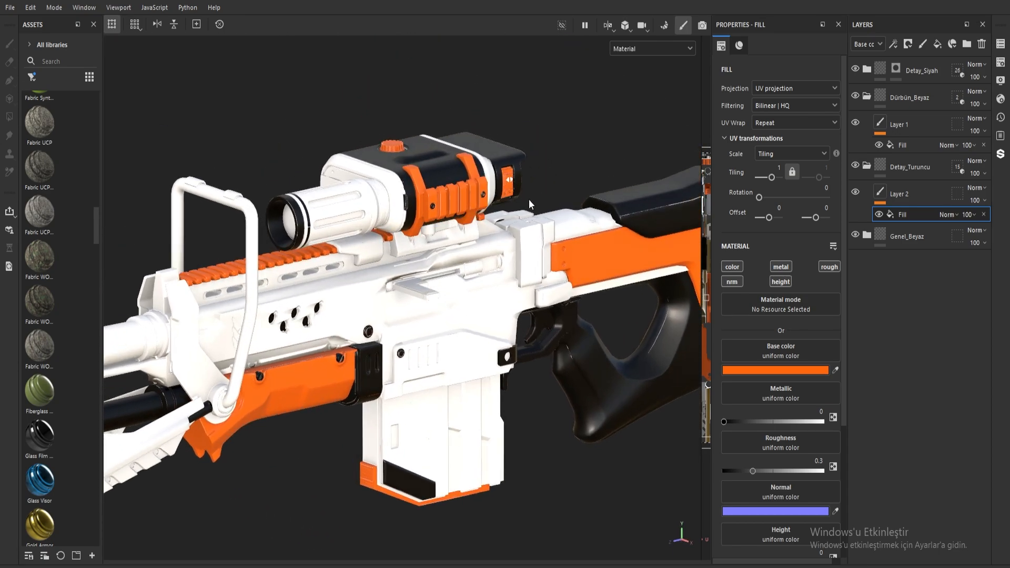
alt+right_drag(623, 181, 317, 334)
alt+drag(317, 334, 489, 326)
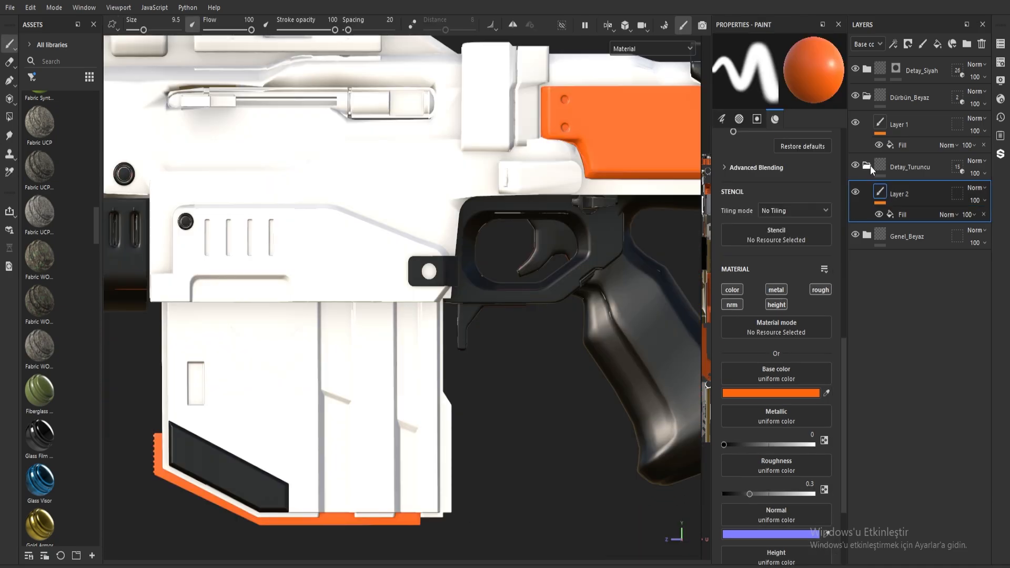
Collapse the Detay_Turuncu and Dürbün_Beyaz folders and add a new paint layer above all folders in the stack
click(867, 166)
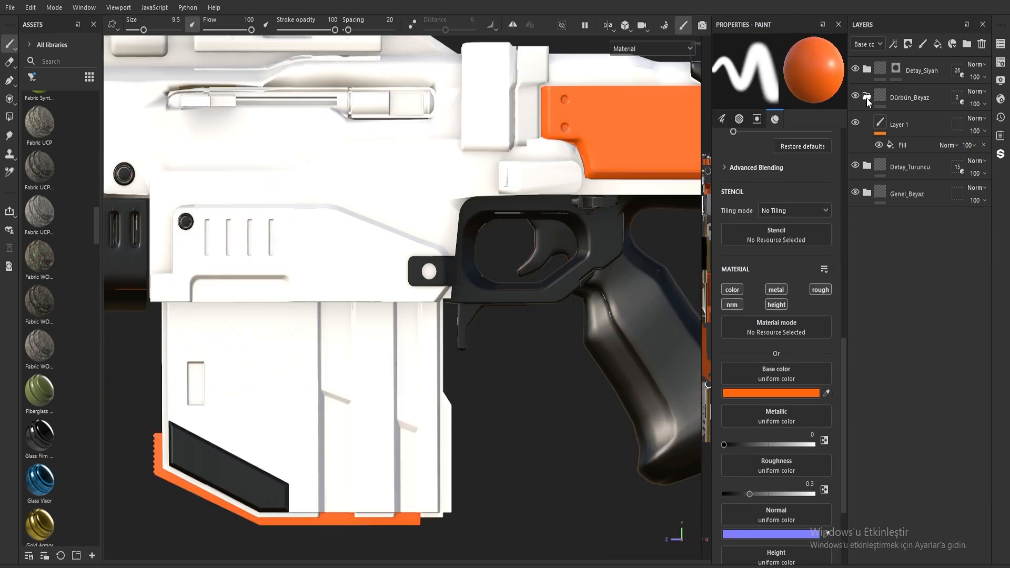
click(867, 97)
click(923, 44)
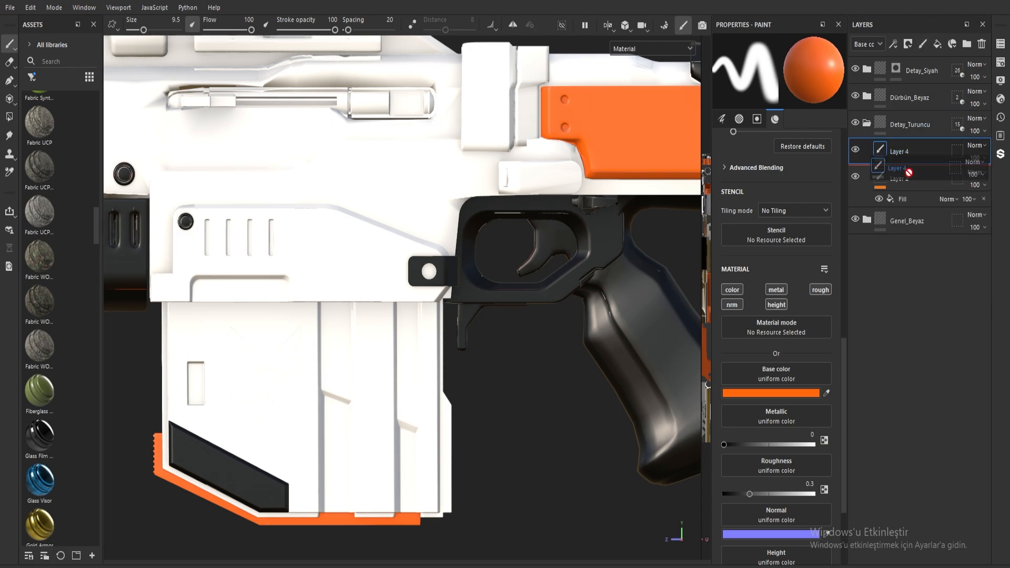
drag(890, 178, 889, 68)
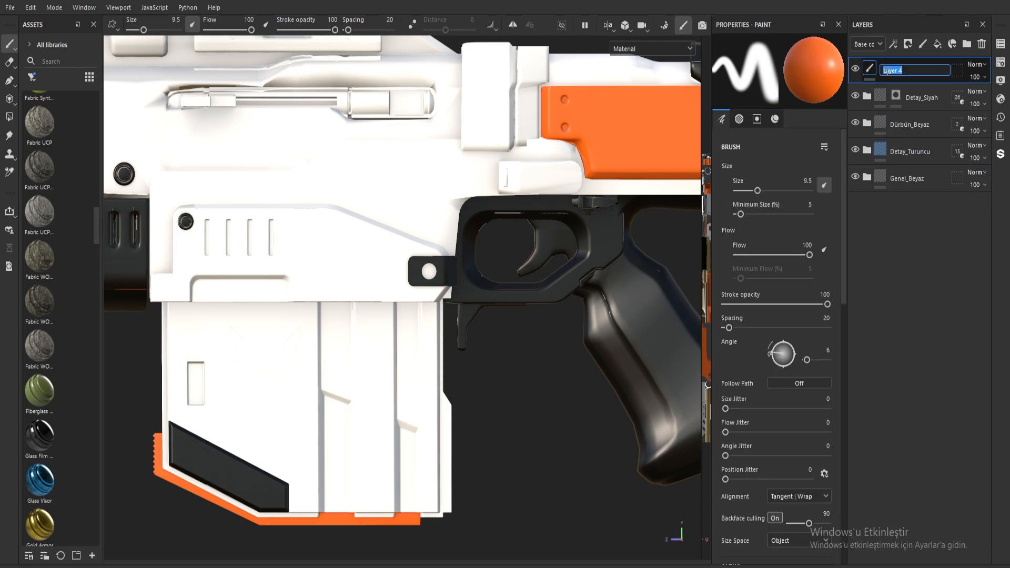
Set up the top layer as Detay_Turuncu with a paint effect inside a new folder
right_click(886, 70)
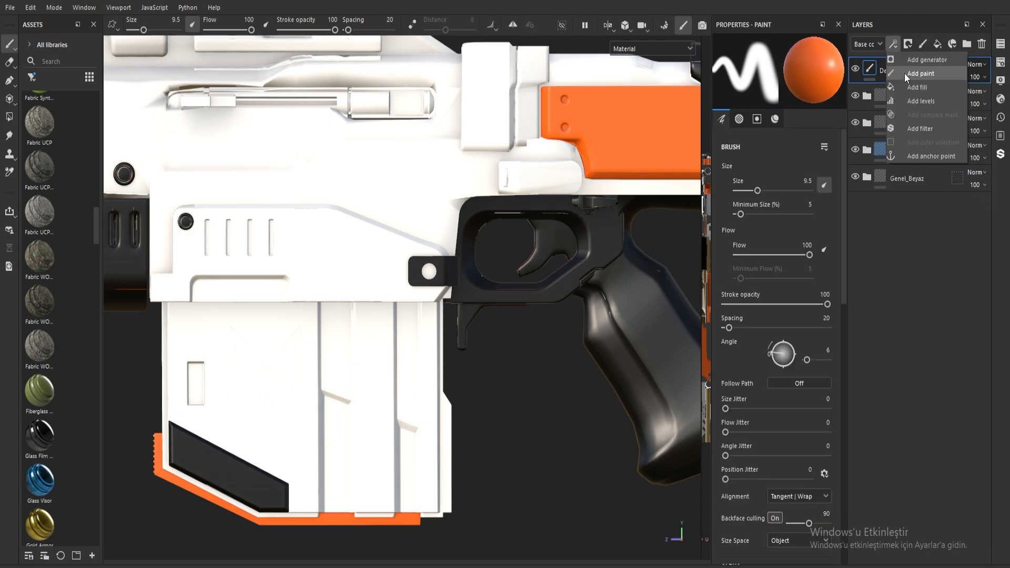
click(905, 74)
scroll(776, 241, down, 5)
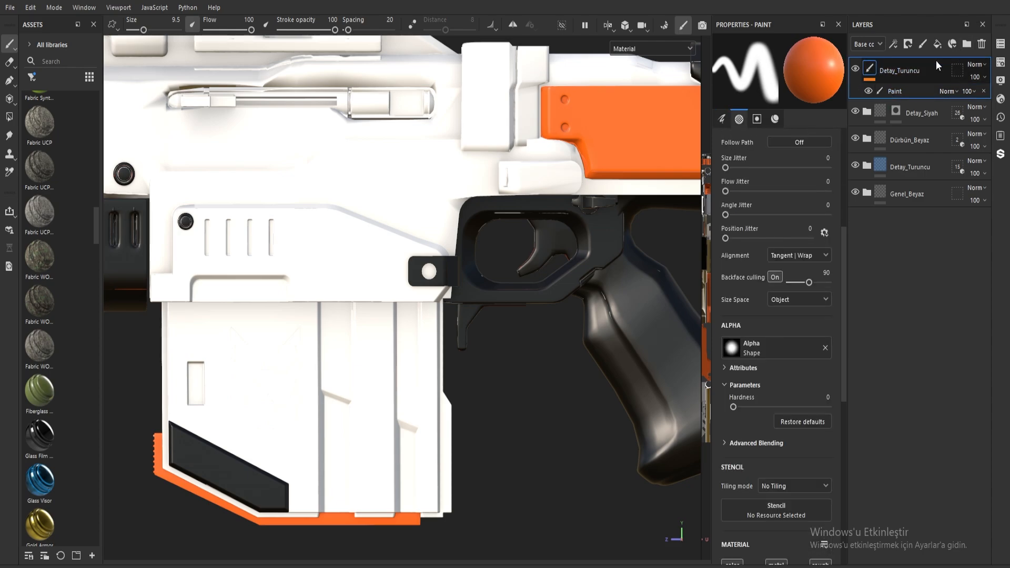
click(967, 43)
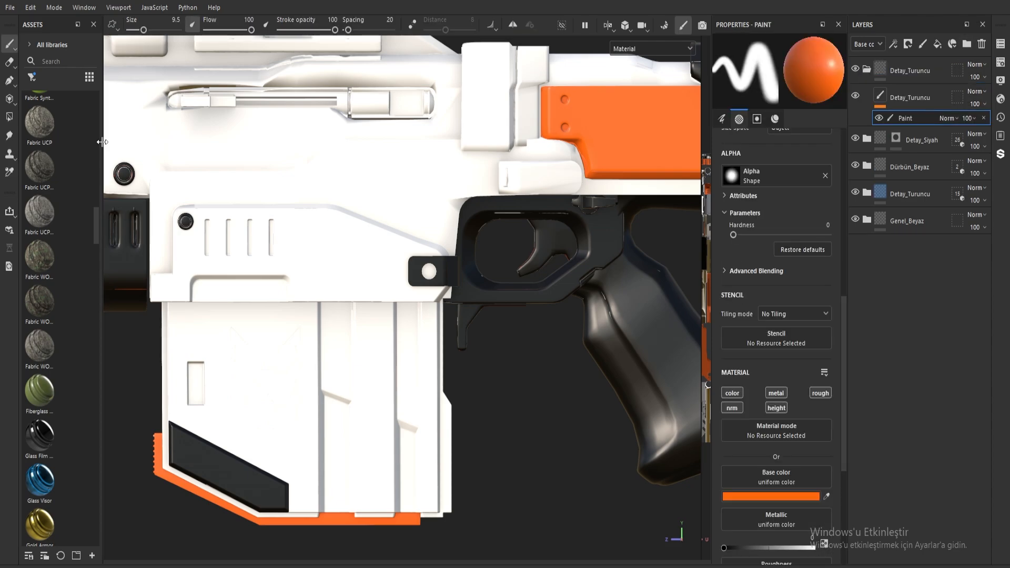
Paint an orange stripe from the scope mount down across the receiver with the Square Rectangle alpha at brush size 1.36
drag(102, 142, 217, 142)
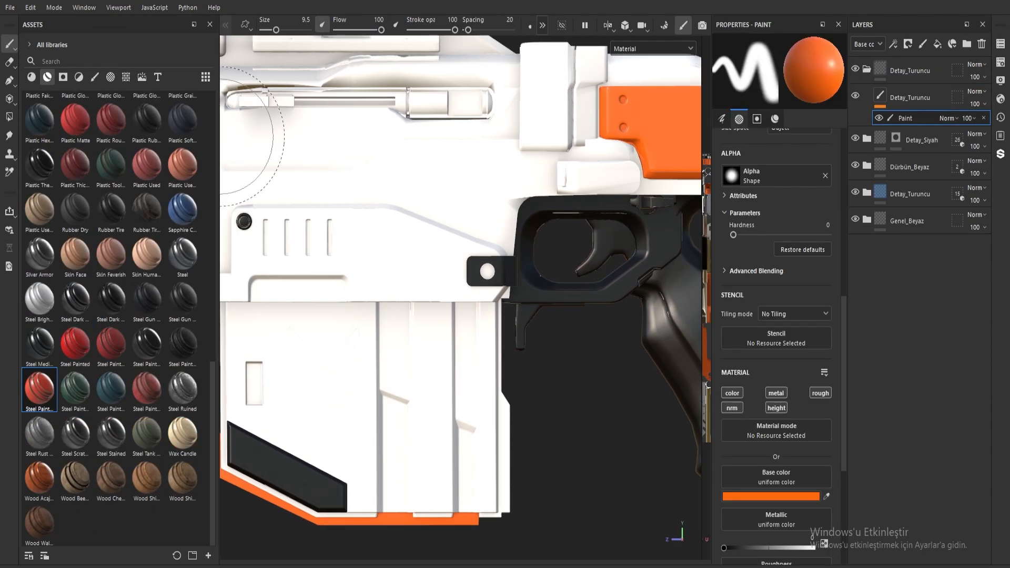
click(111, 77)
scroll(138, 284, up, 10)
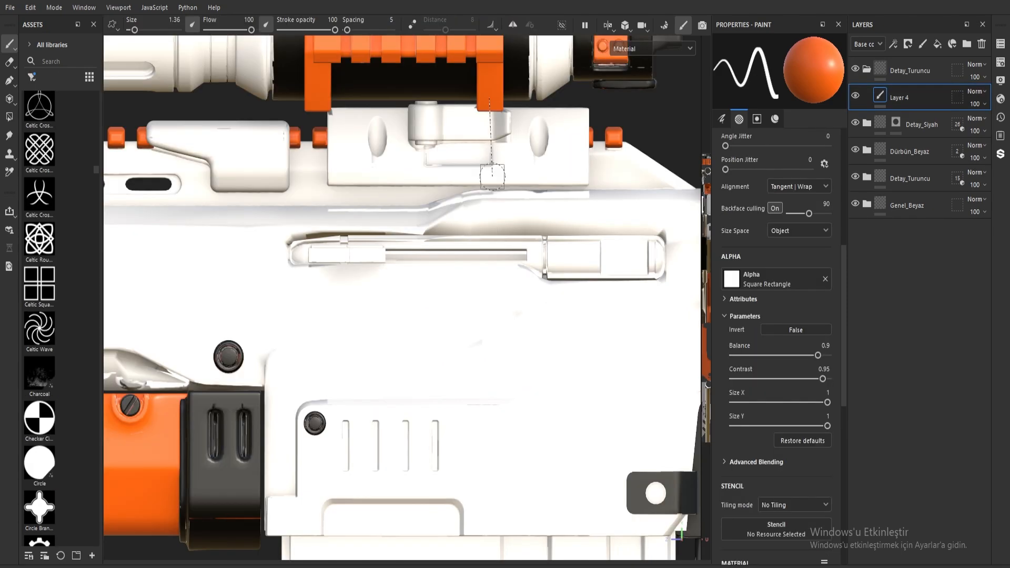
mouse_move(490, 113)
mouse_down()
mouse_move(416, 300)
mouse_move(331, 304)
mouse_up()
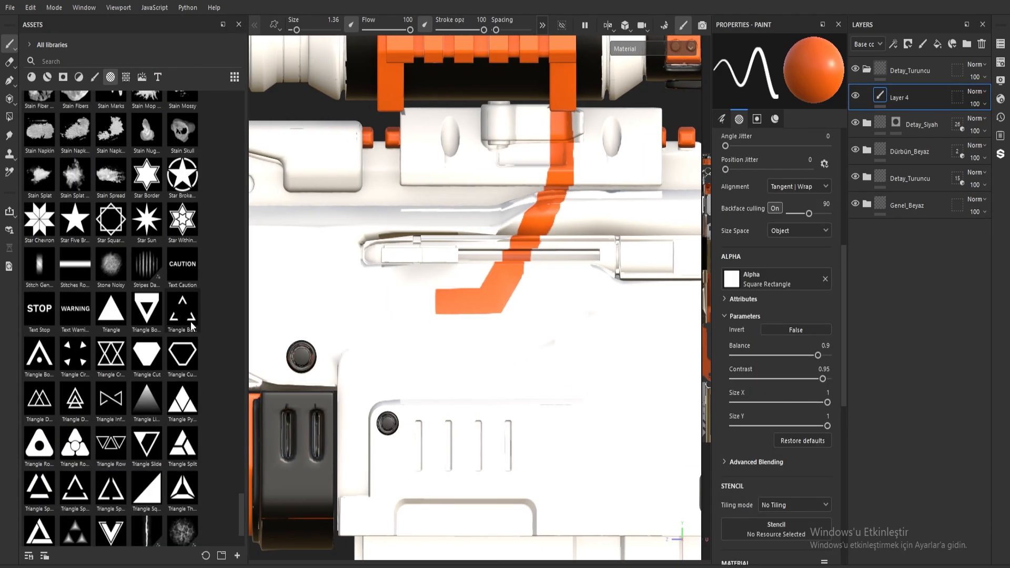
Stamp an orange Square Band piece and a small orange Triangle beyond the stripe's end on the receiver
scroll(190, 321, down, 3)
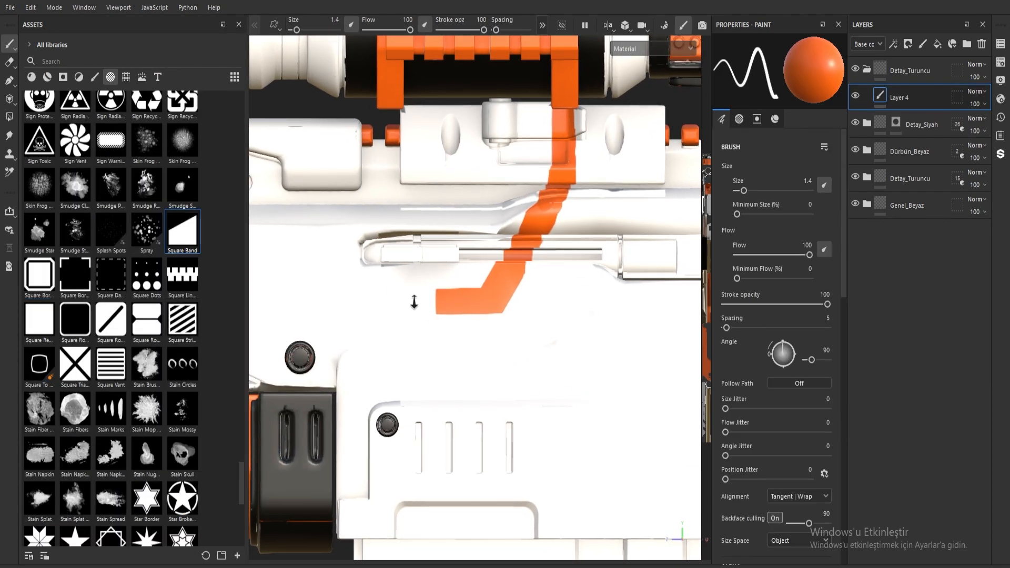
mouse_move(414, 302)
ctrl+mouse_down()
mouse_move(398, 306)
mouse_move(411, 295)
ctrl+mouse_up()
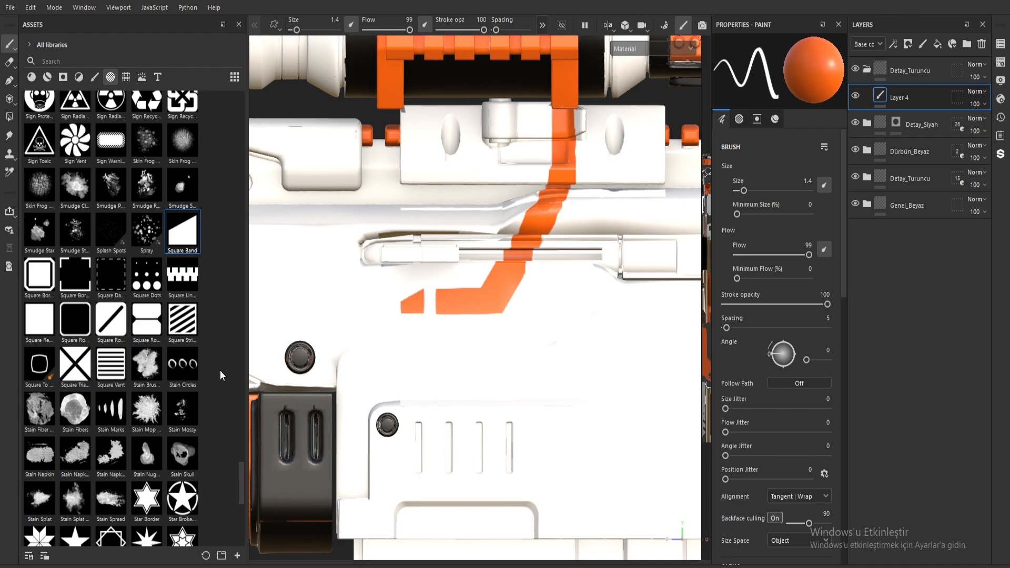
scroll(220, 370, down, 6)
click(111, 318)
click(147, 499)
click(111, 324)
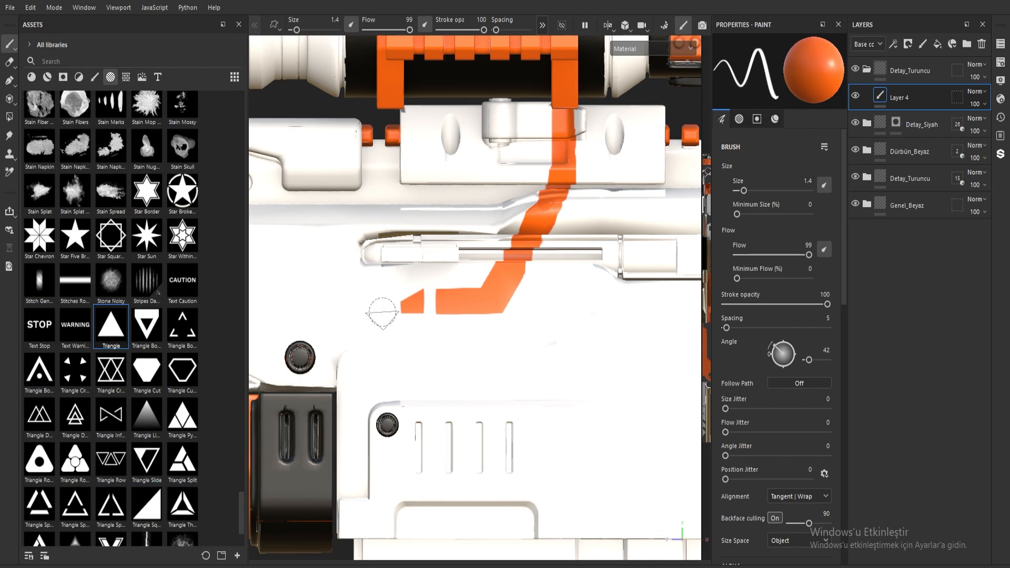
ctrl+drag(382, 313, 394, 297)
ctrl+right_drag(395, 296, 380, 293)
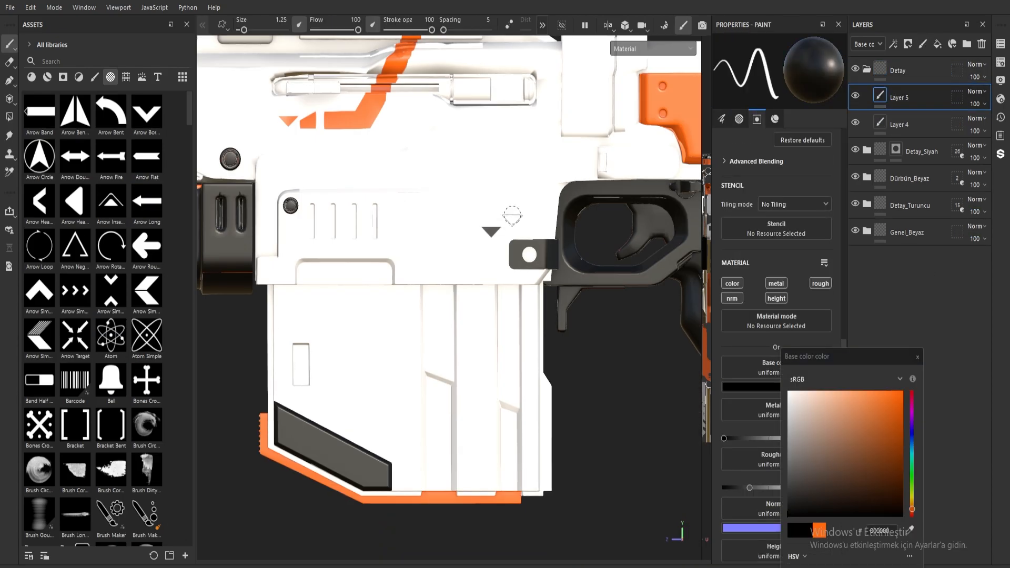
Undo the black triangle stamp and paint a black Square Rectangle stripe of size 1.43 from the trigger-guard bracket diagonally, then straight down the magazine
key(ctrl+z)
drag(190, 108, 200, 483)
click(111, 305)
scroll(471, 235, up, 3)
alt+middle_drag(506, 246, 508, 187)
ctrl+right_drag(508, 187, 512, 187)
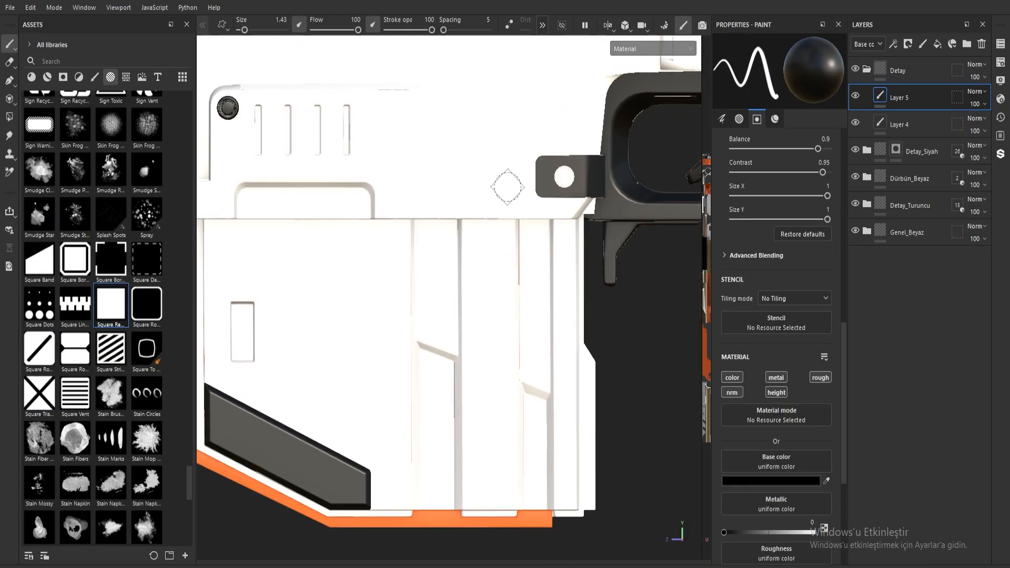
key(shift)
shift+click(442, 341)
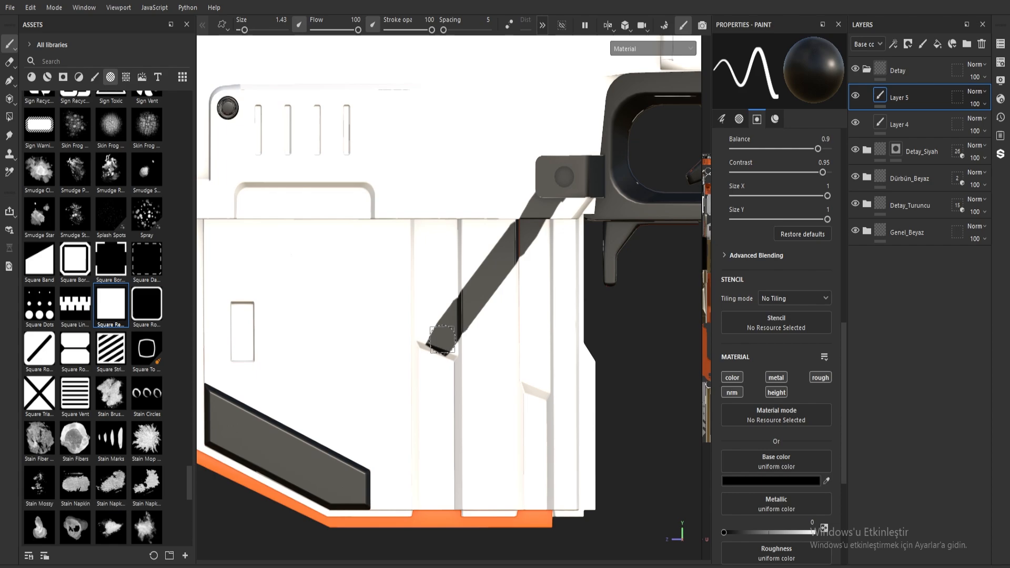
drag(438, 345, 434, 509)
Add another paint layer in the Detay folder and set the brush alpha to Arial Bold with the text WARNING
scroll(445, 269, down, 3)
alt+middle_drag(446, 269, 492, 295)
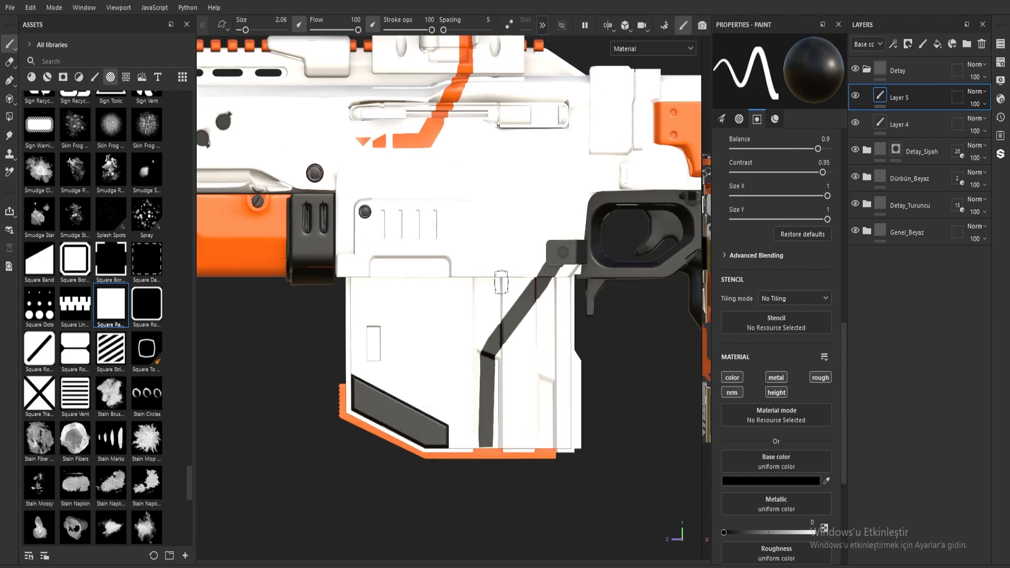
click(924, 44)
click(158, 77)
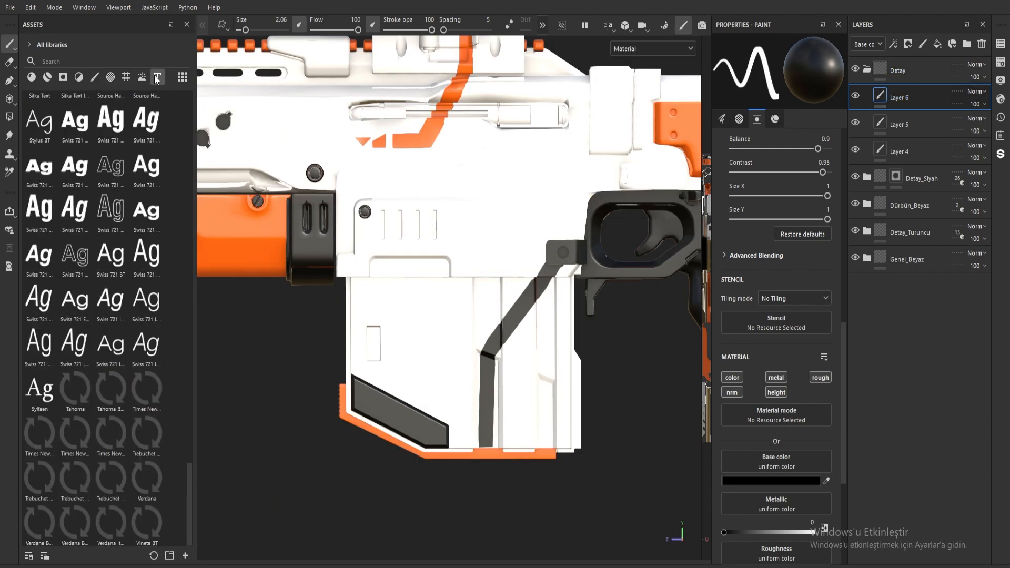
mouse_move(125, 233)
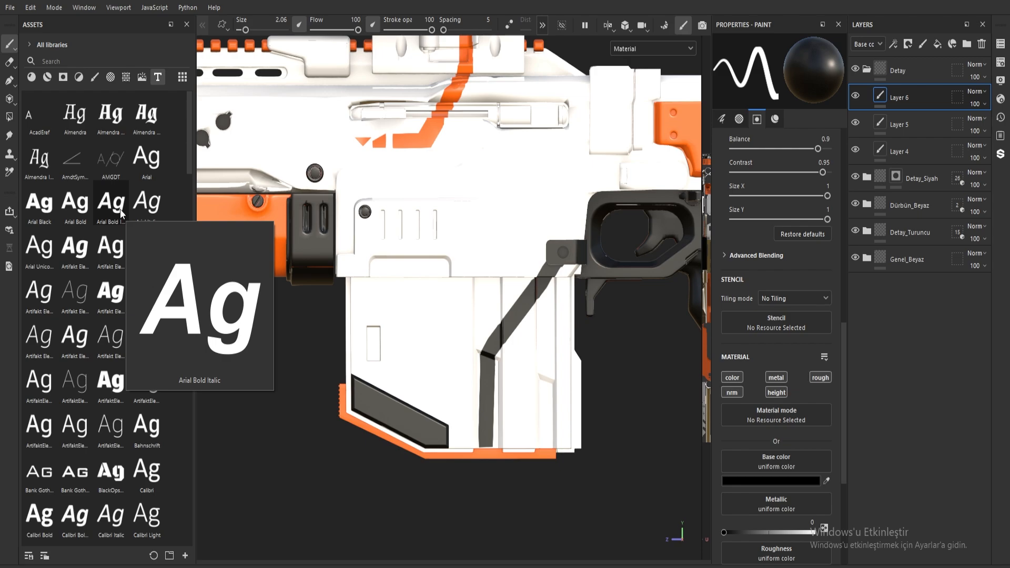
click(76, 203)
drag(801, 343, 763, 344)
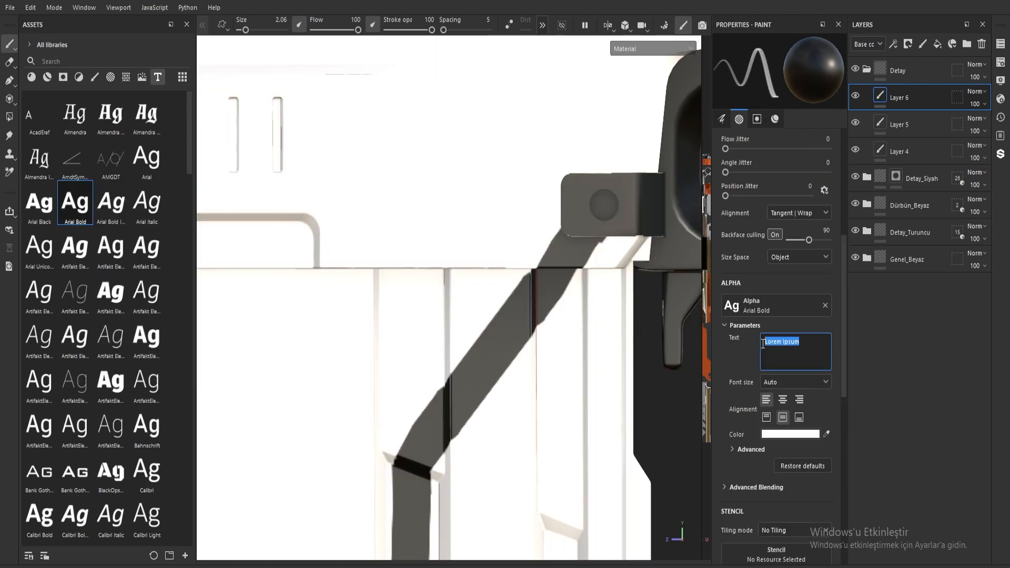
text(Sniper)
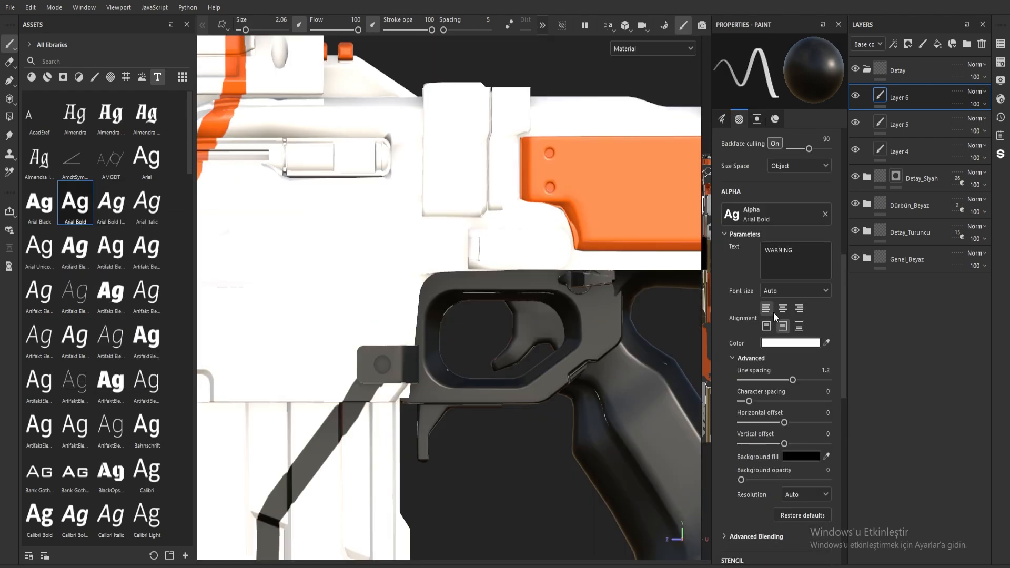
Sample the orange of the stock as the brush's base color
scroll(775, 312, down, 2)
scroll(775, 312, down, 3)
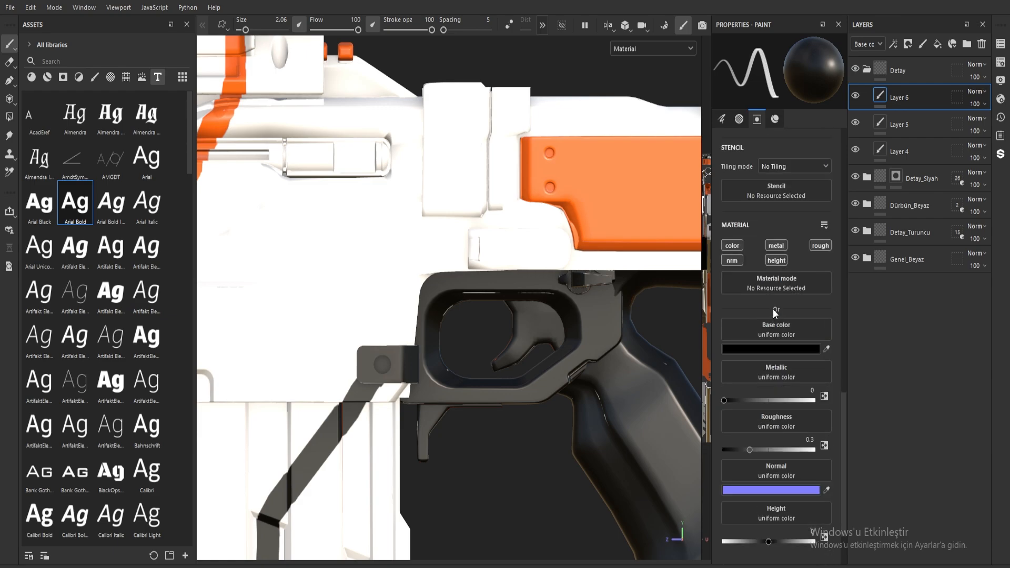
click(827, 348)
click(665, 239)
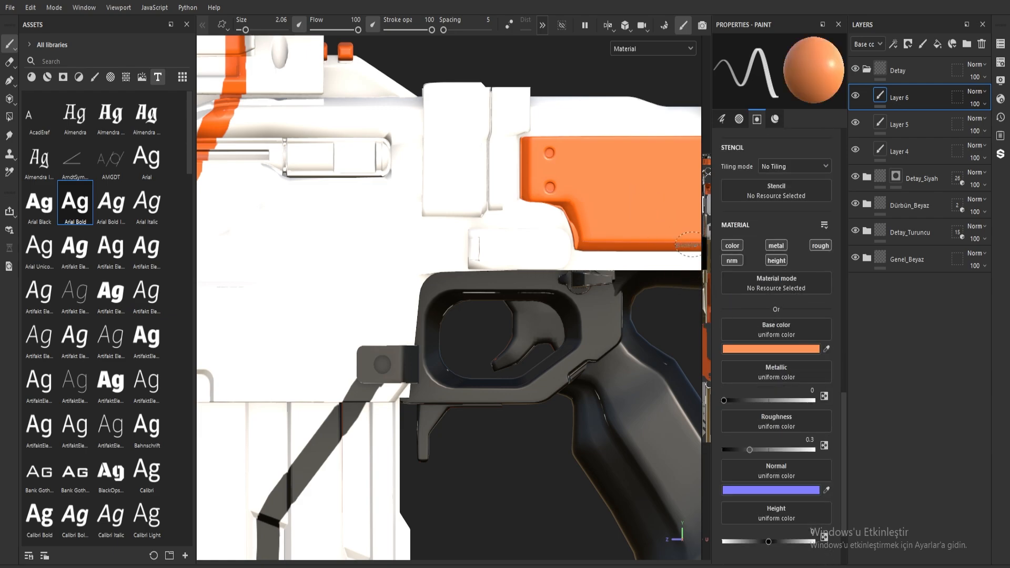
Try stamping the orange WARNING text diagonally along the black stripe on the magazine
scroll(776, 263, up, 2)
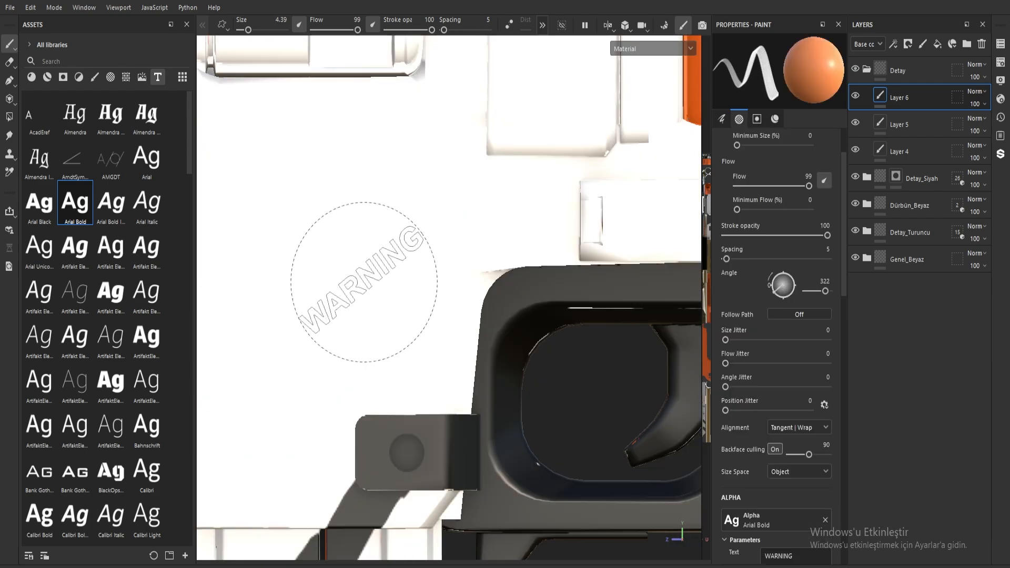
ctrl+drag(364, 282, 327, 394)
scroll(326, 395, down, 4)
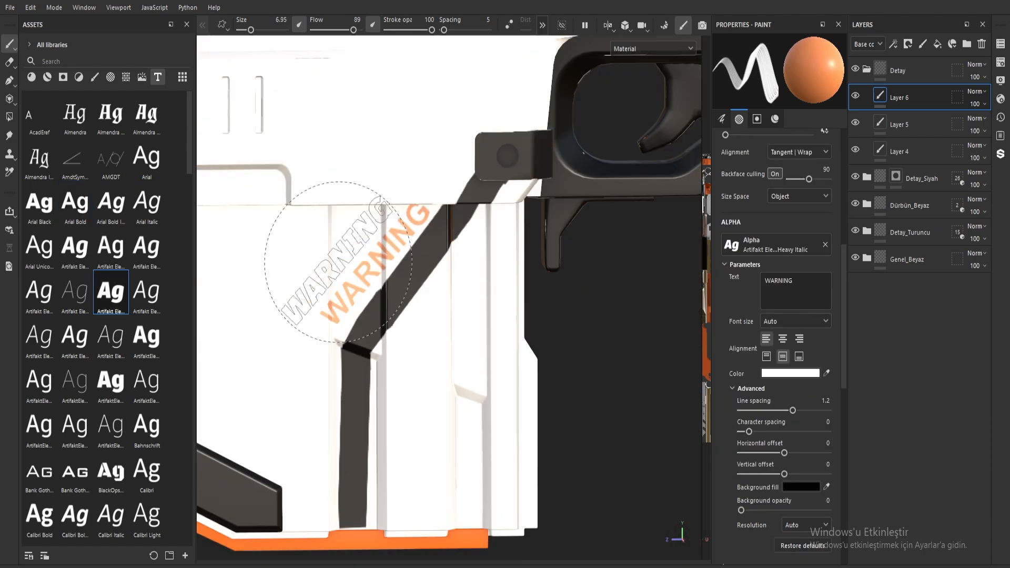
Erase the orange WARNING text beside the black stripe with the size 10 eraser and return to the paint brush
right_click(343, 269)
scroll(482, 380, down, 5)
key(2)
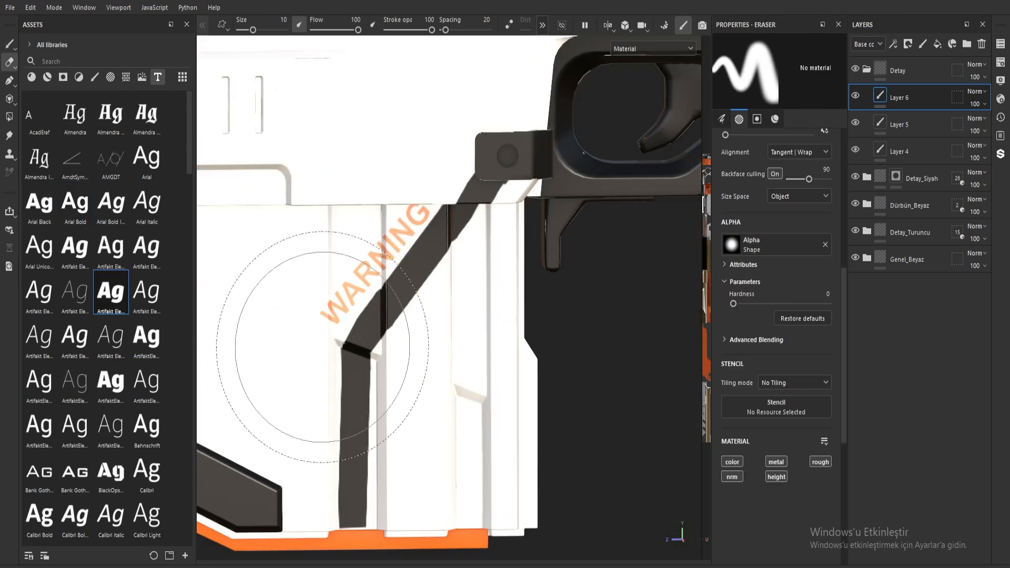
mouse_move(342, 348)
mouse_down()
mouse_move(327, 335)
mouse_move(422, 221)
mouse_move(380, 298)
mouse_up()
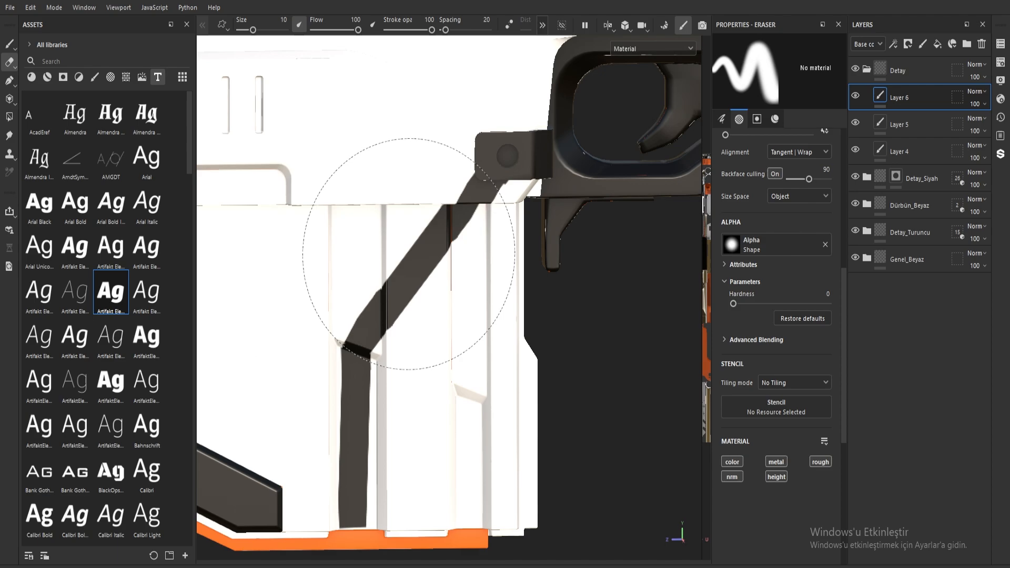
key(1)
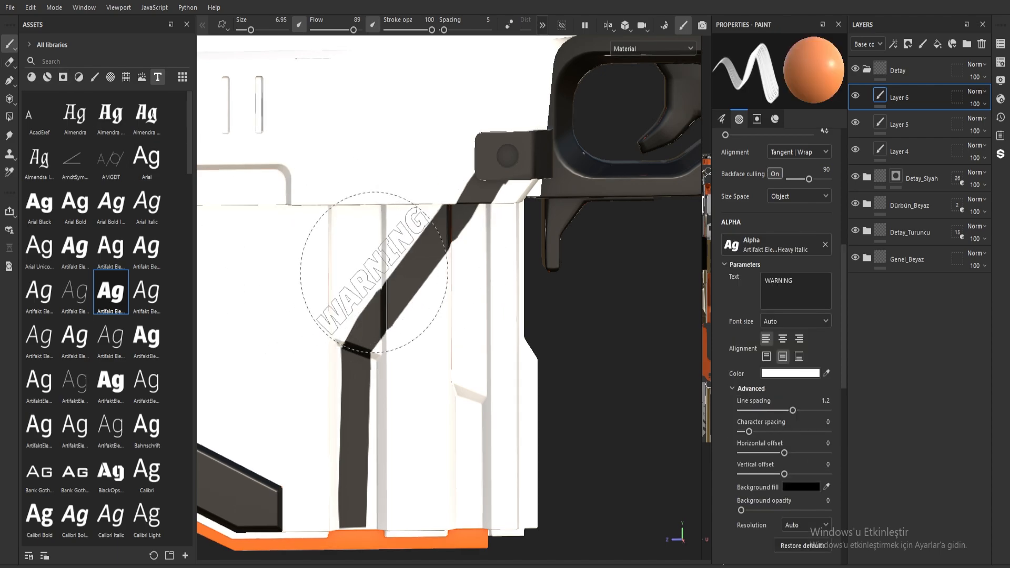
Stamp the orange WARNING text in the Artifakt Heavy Italic font diagonally beside the black stripe on the magazine
click(375, 272)
scroll(374, 272, down, 5)
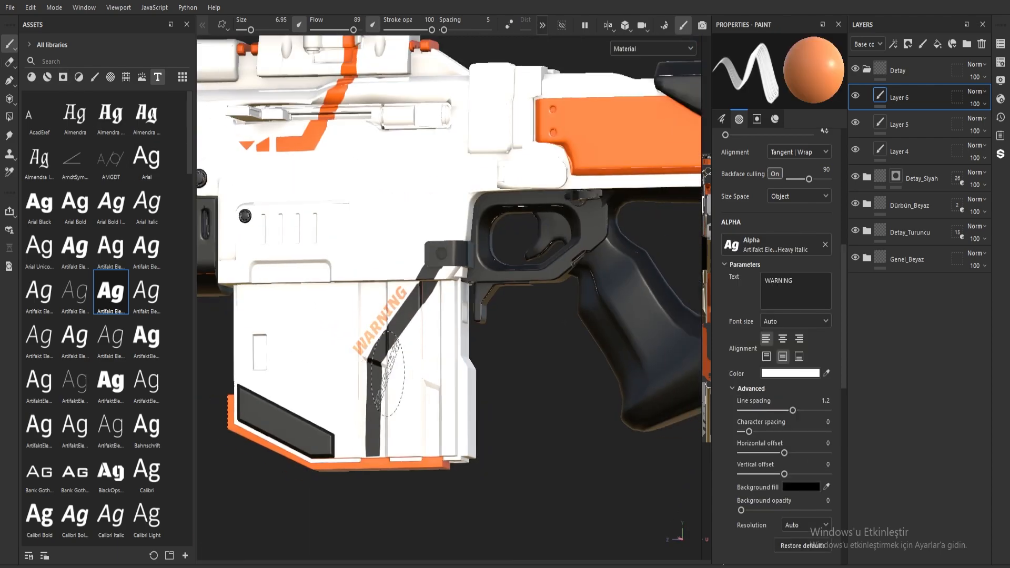
scroll(424, 411, down, 2)
alt+middle_drag(507, 351, 372, 345)
scroll(372, 345, up, 4)
scroll(372, 346, down, 3)
alt+middle_drag(375, 253, 413, 402)
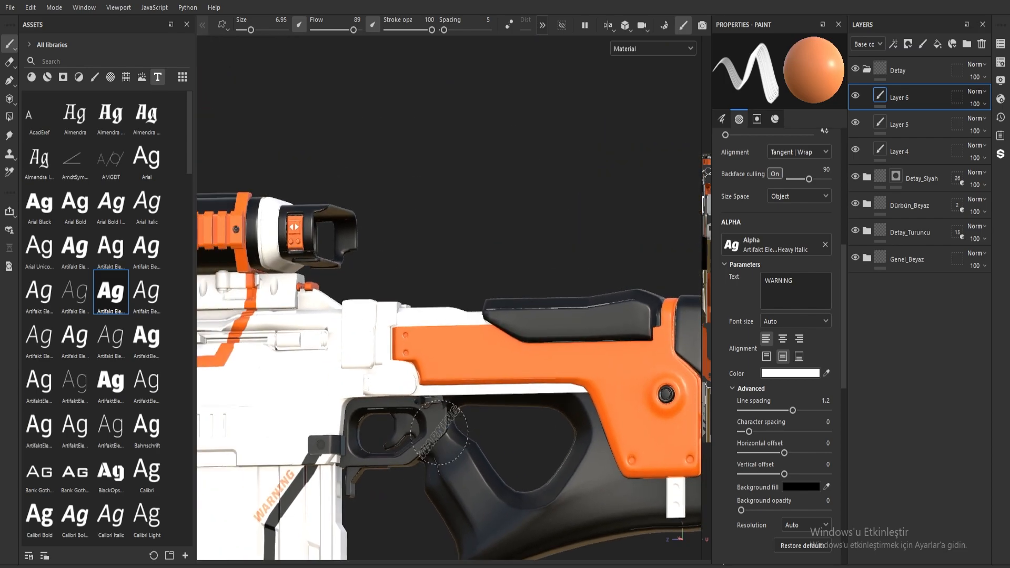
Paint a thin black line along the lower edge of the orange stock panel with the size 0.39 brush on Layer 5
scroll(416, 392, up, 4)
mouse_move(601, 360)
alt+mouse_down()
mouse_move(447, 372)
mouse_move(421, 309)
mouse_move(393, 290)
alt+mouse_up()
scroll(458, 376, up, 4)
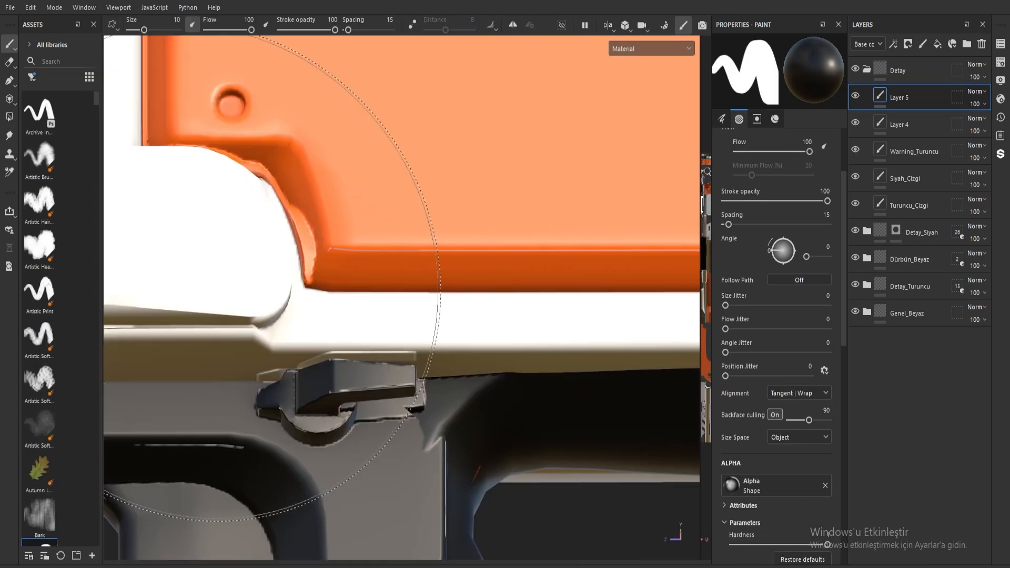
scroll(219, 299, up, 2)
scroll(219, 299, down, 5)
click(192, 343)
scroll(338, 336, up, 3)
shift+click(268, 339)
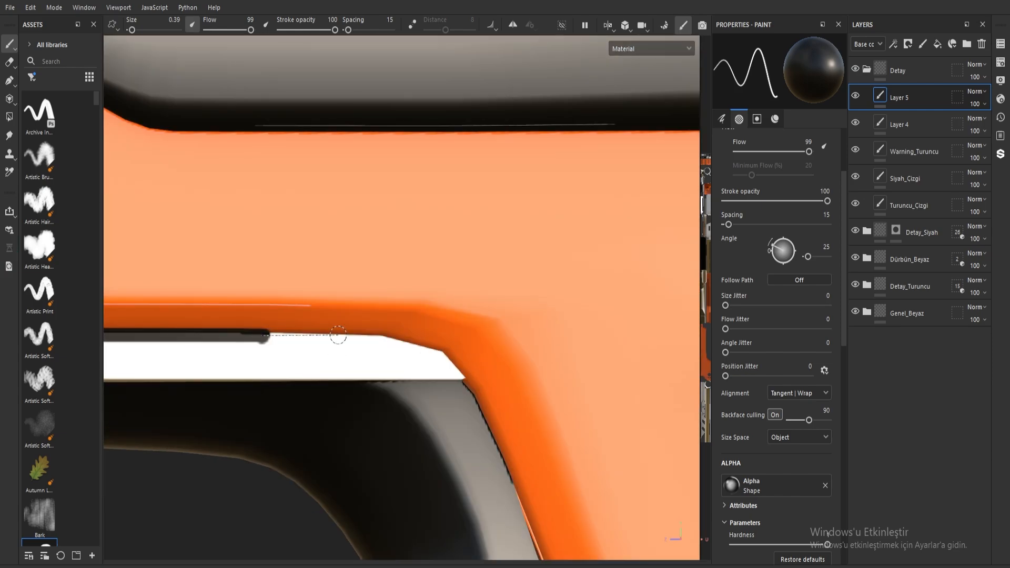
Continue the thin black outline around the curved notch and up the front edge of the orange stock panel
scroll(338, 335, down, 5)
alt+drag(338, 336, 320, 323)
scroll(316, 318, up, 6)
click(310, 320)
shift+click(293, 280)
scroll(293, 279, up, 2)
shift+click(469, 268)
scroll(469, 268, down, 3)
shift+click(280, 393)
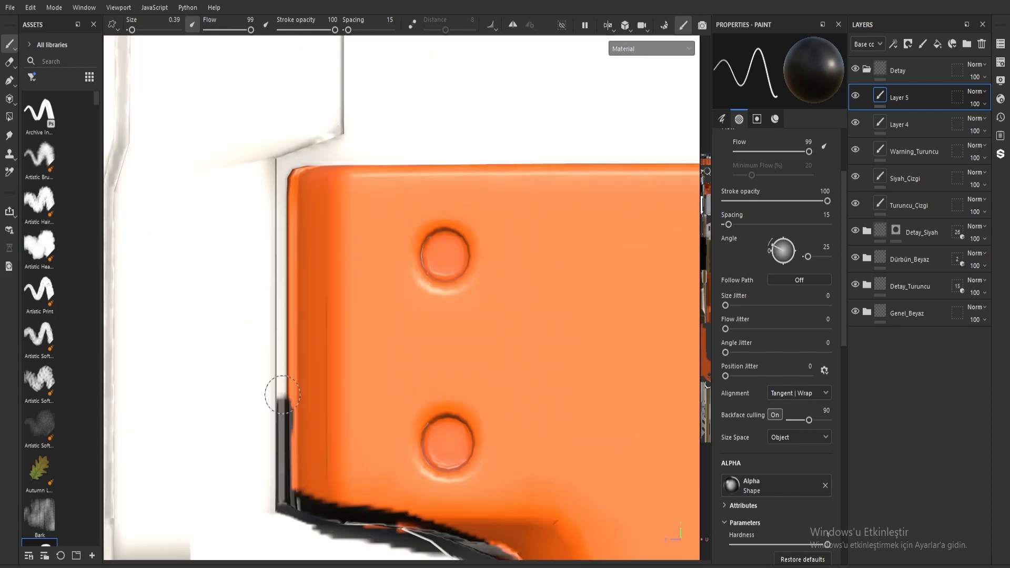
shift+click(284, 171)
Extend the thin black outline along the top edge of the orange stock panel
scroll(316, 179, up, 4)
alt+drag(323, 194, 336, 211)
shift+middle_drag(655, 197, 444, 272)
shift+click(625, 221)
Trace a thin black line along the upper edge of the orange base strip on the magazine
scroll(625, 222, down, 6)
scroll(443, 272, up, 4)
mouse_move(443, 272)
alt+mouse_down()
mouse_move(473, 263)
mouse_move(394, 312)
alt+mouse_up()
click(424, 246)
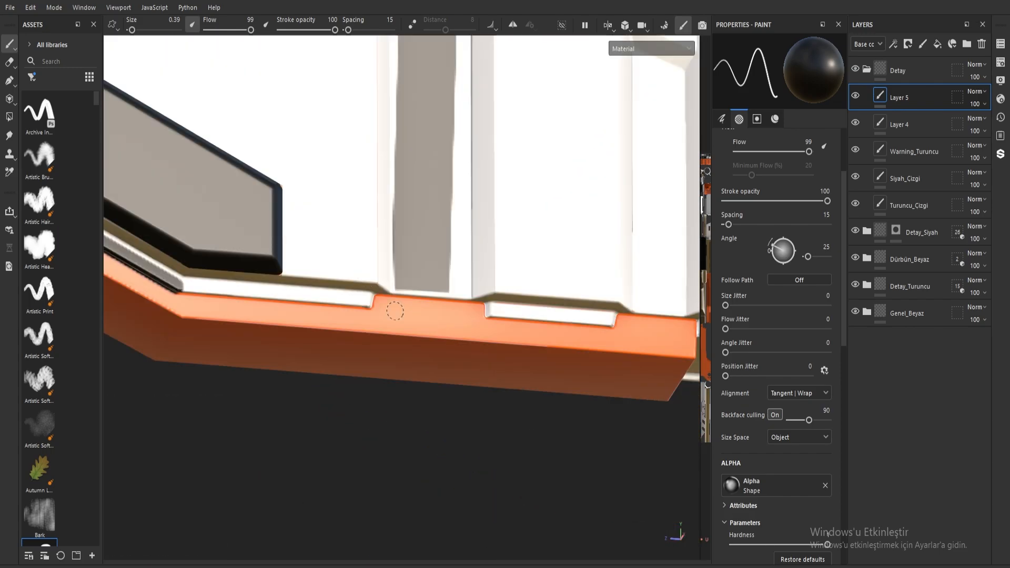
shift+click(375, 295)
shift+click(438, 291)
alt+middle_drag(438, 291, 263, 251)
shift+click(518, 279)
shift+click(397, 397)
Carry the thin black outline around to the opposite side of the magazine's orange base
mouse_move(519, 279)
alt+mouse_down()
mouse_move(400, 369)
mouse_move(368, 237)
alt+mouse_up()
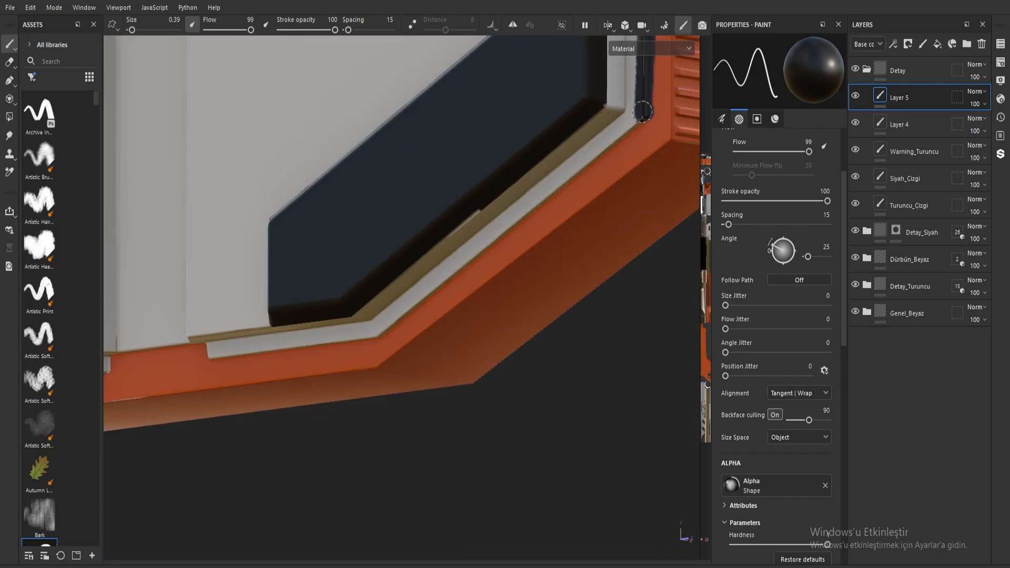
shift+click(525, 285)
alt+drag(525, 284, 264, 284)
shift+click(264, 284)
scroll(316, 264, down, 3)
mouse_move(316, 263)
alt+middle_down()
mouse_move(356, 143)
mouse_move(363, 211)
alt+middle_up()
alt+drag(363, 211, 474, 252)
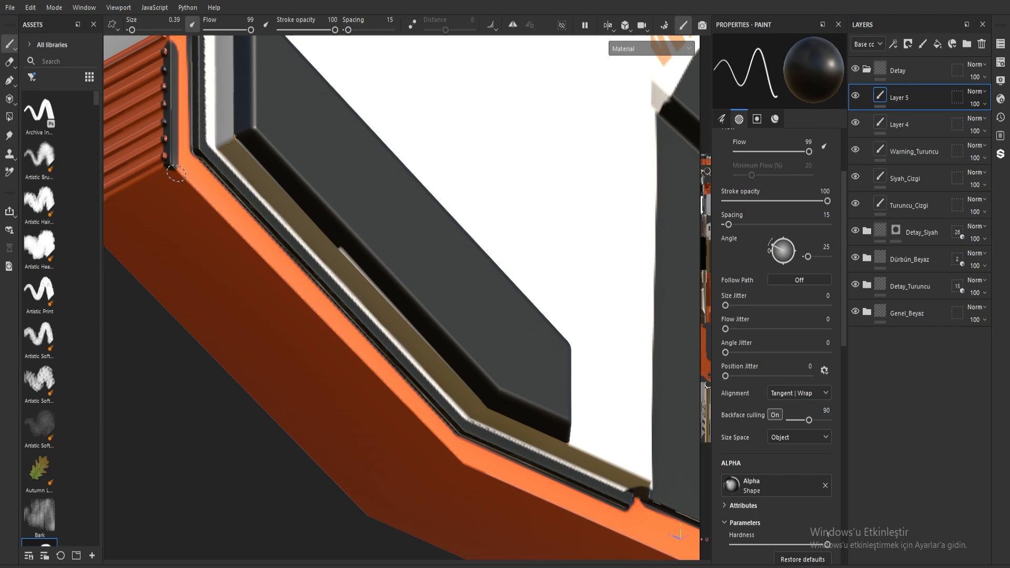
Outline the lower edges and the end corner of the magazine's orange base in thin black
alt+middle_drag(474, 253, 438, 294)
alt+right_drag(437, 295, 438, 323)
alt+drag(437, 323, 479, 311)
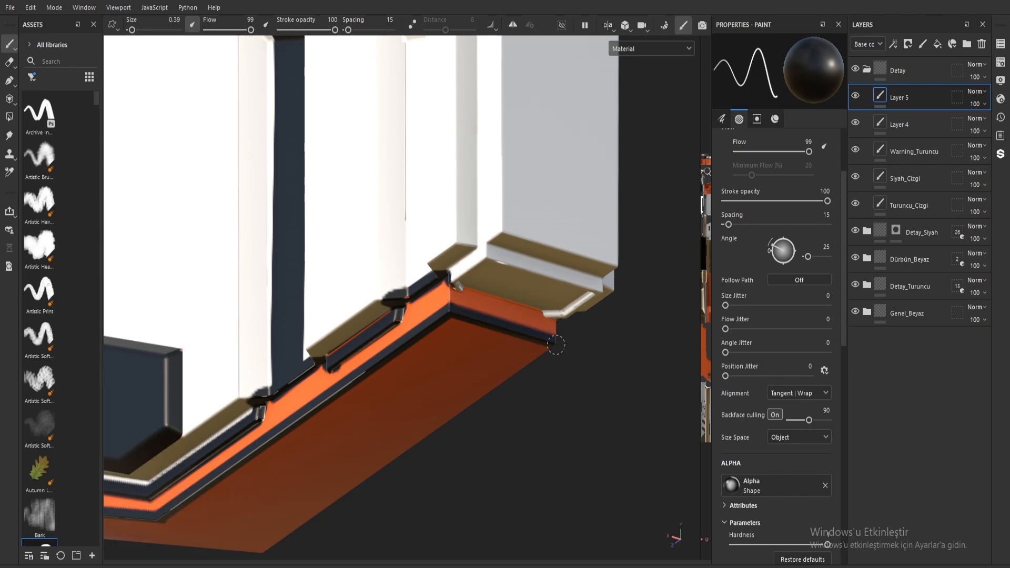
alt+drag(558, 345, 365, 304)
alt+drag(564, 244, 463, 287)
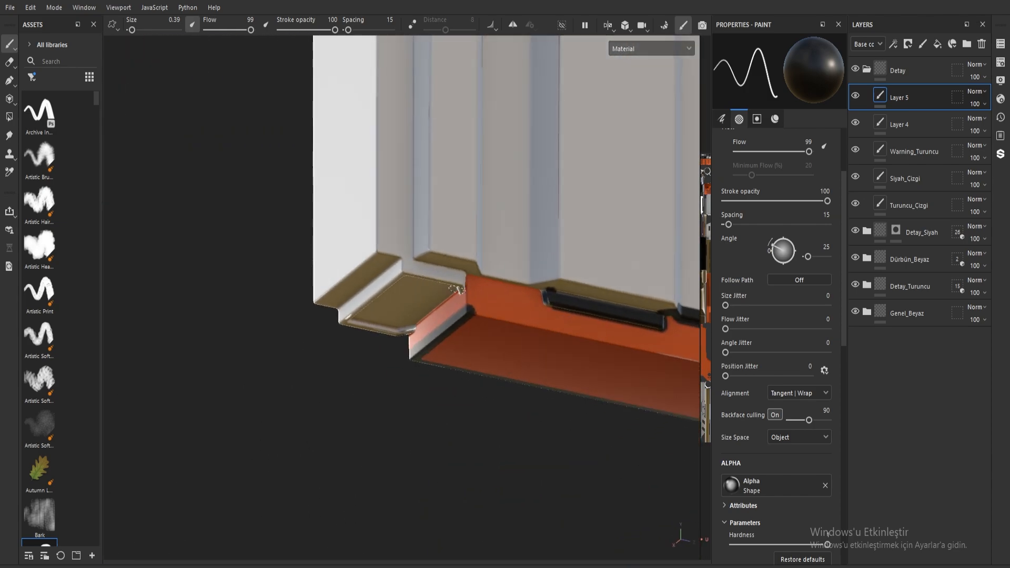
alt+middle_drag(652, 306, 478, 293)
alt+drag(478, 293, 515, 238)
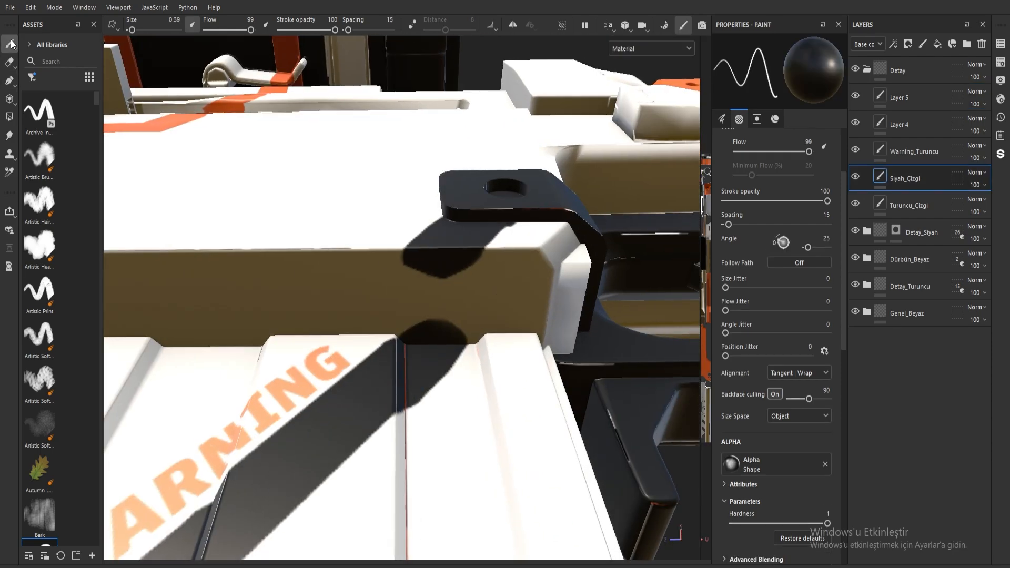
Paint the black stripe across the gap beneath the bracket above the magazine on the Siyah_Cizgi layer and erase the excess
mouse_move(443, 266)
mouse_down()
mouse_move(447, 336)
mouse_move(464, 384)
mouse_up()
click(9, 62)
drag(501, 284, 499, 275)
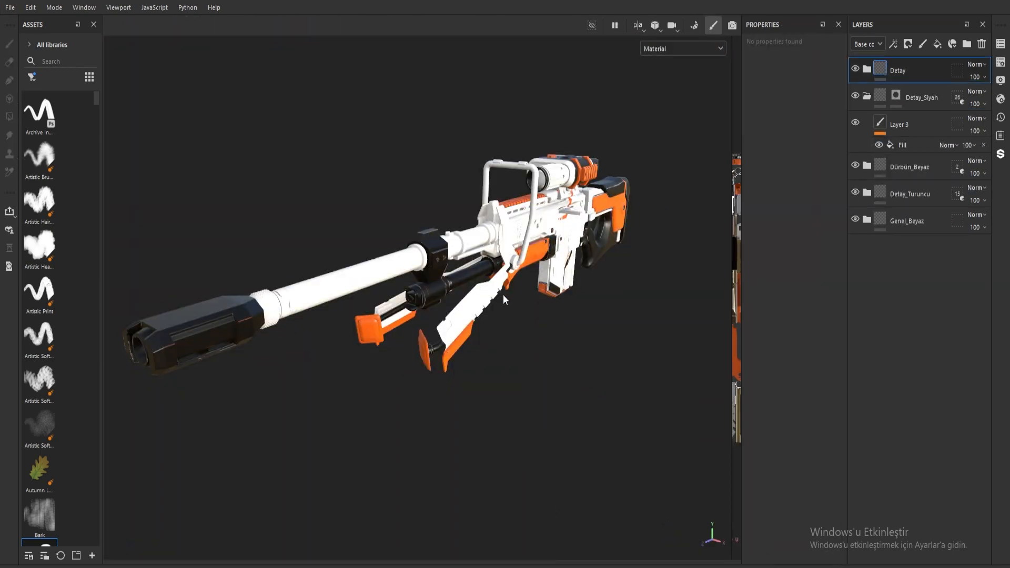
Create a folder above Detay and add a masked fill layer inside it
mouse_move(503, 295)
alt+mouse_down()
mouse_move(482, 271)
mouse_move(484, 294)
alt+mouse_up()
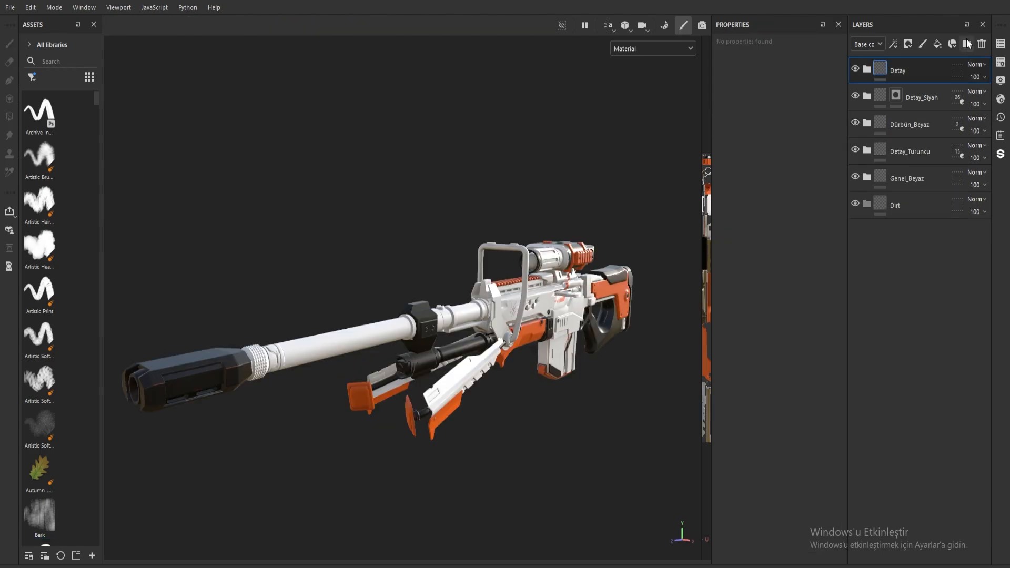
click(967, 44)
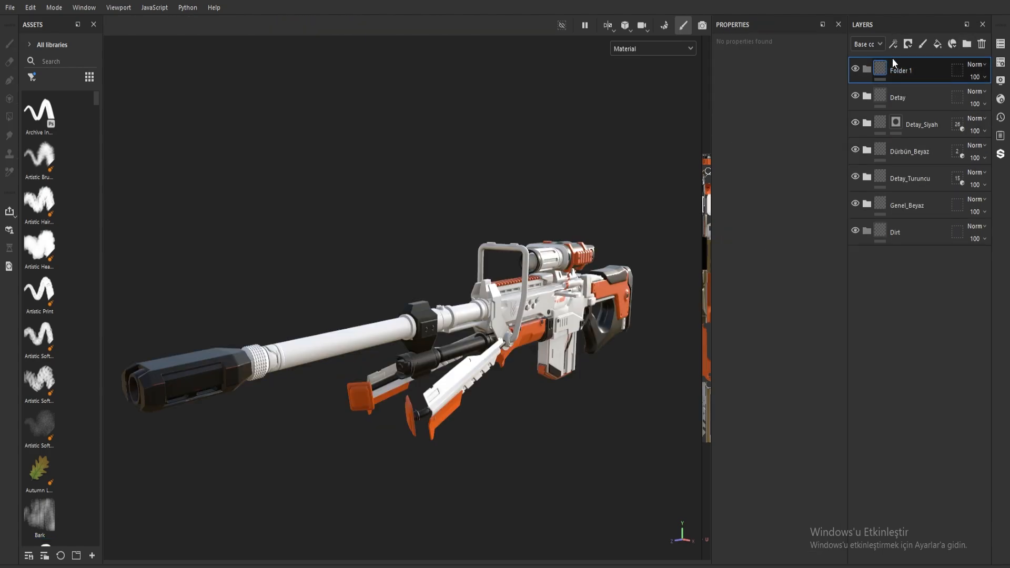
click(938, 44)
click(899, 99)
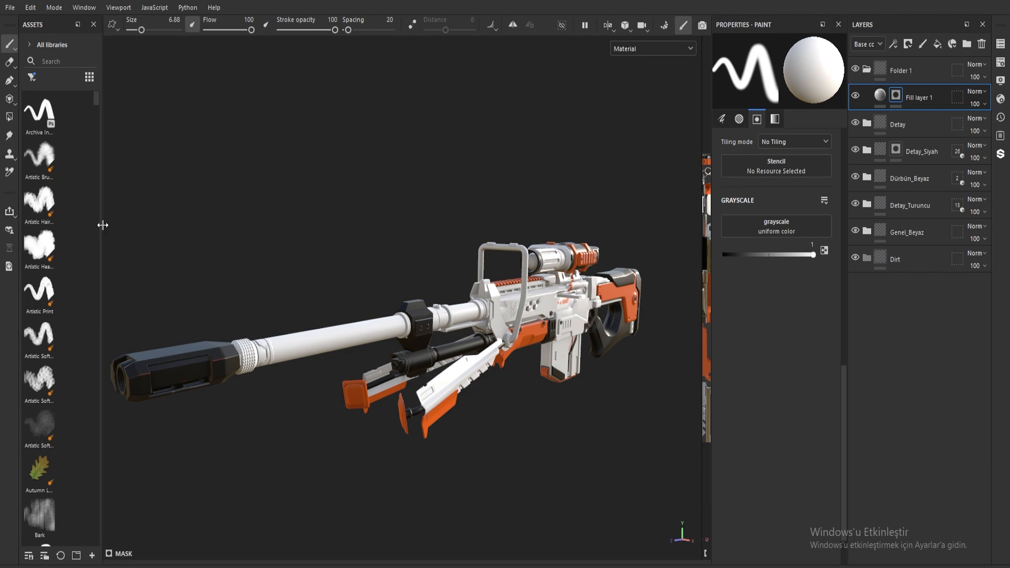
Browse the smart masks and apply Dirt Leak Dry to Fill layer 1
drag(102, 226, 242, 215)
click(63, 78)
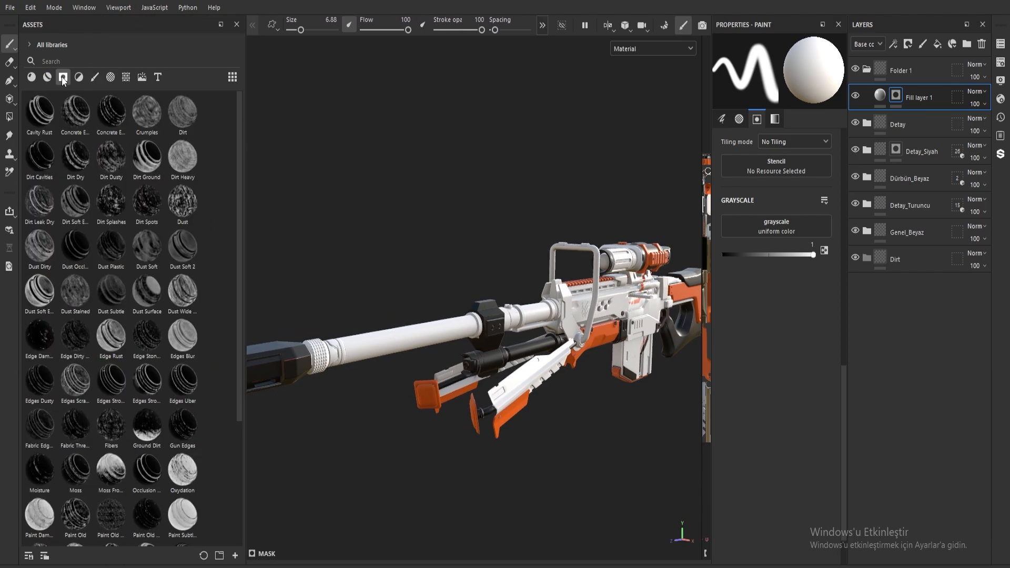
scroll(125, 264, down, 4)
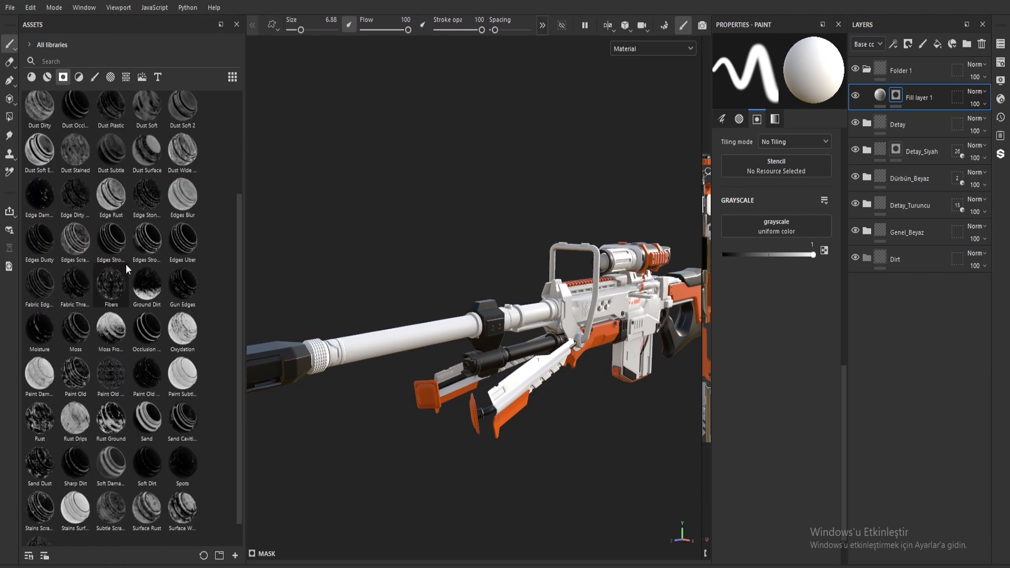
scroll(126, 264, up, 4)
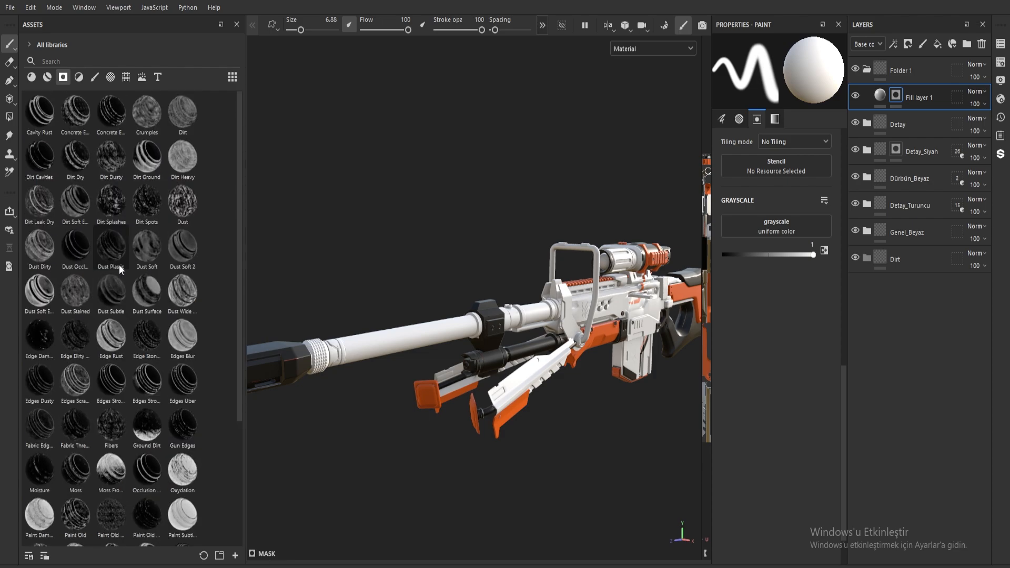
mouse_move(116, 241)
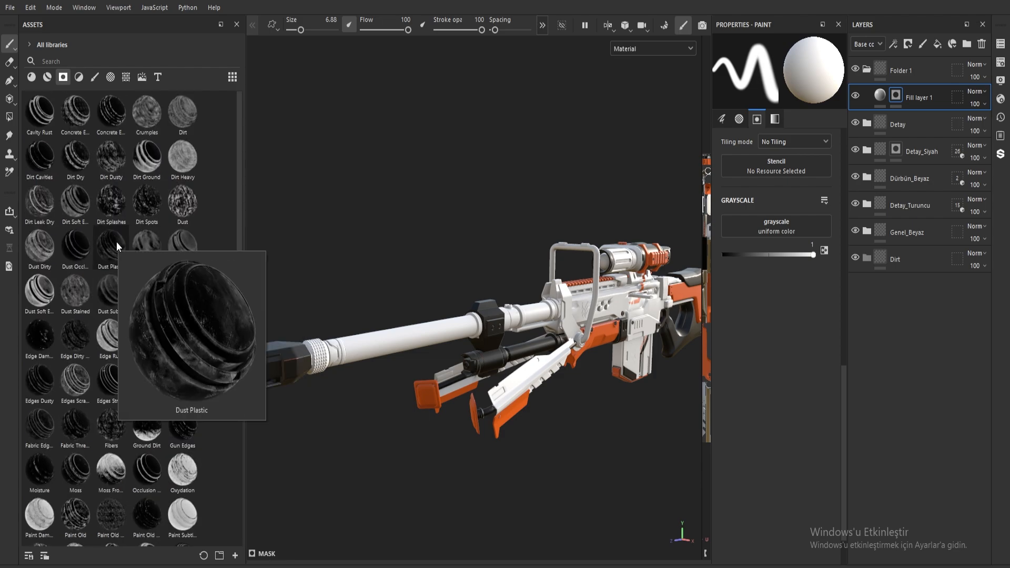
mouse_move(74, 358)
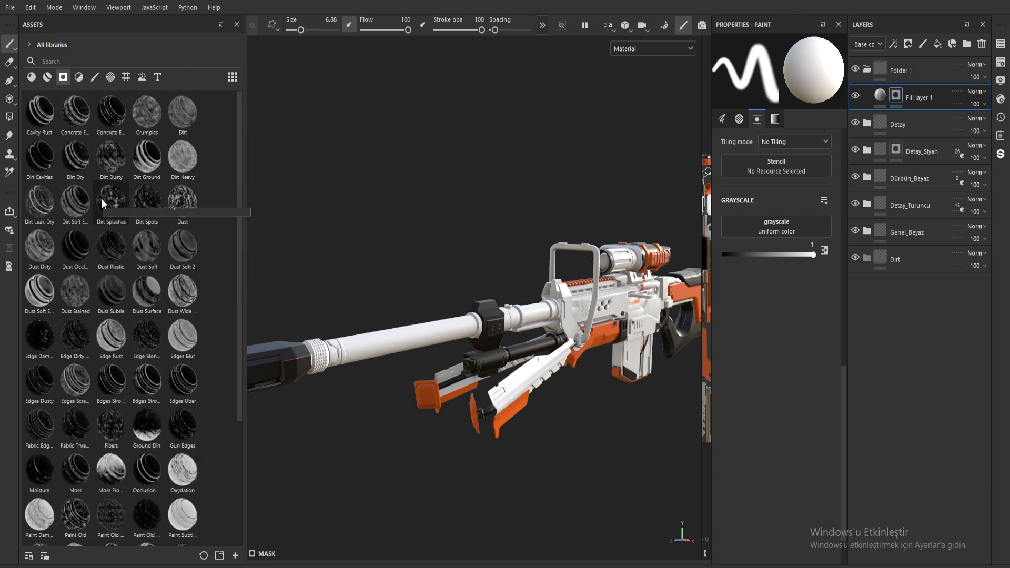
mouse_move(103, 199)
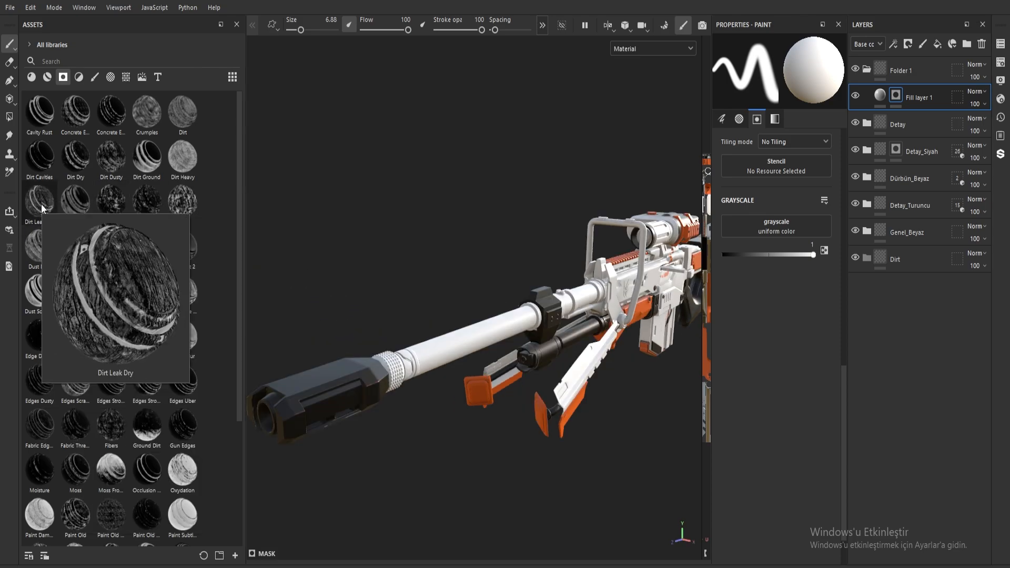
drag(44, 204, 898, 97)
drag(244, 282, 144, 283)
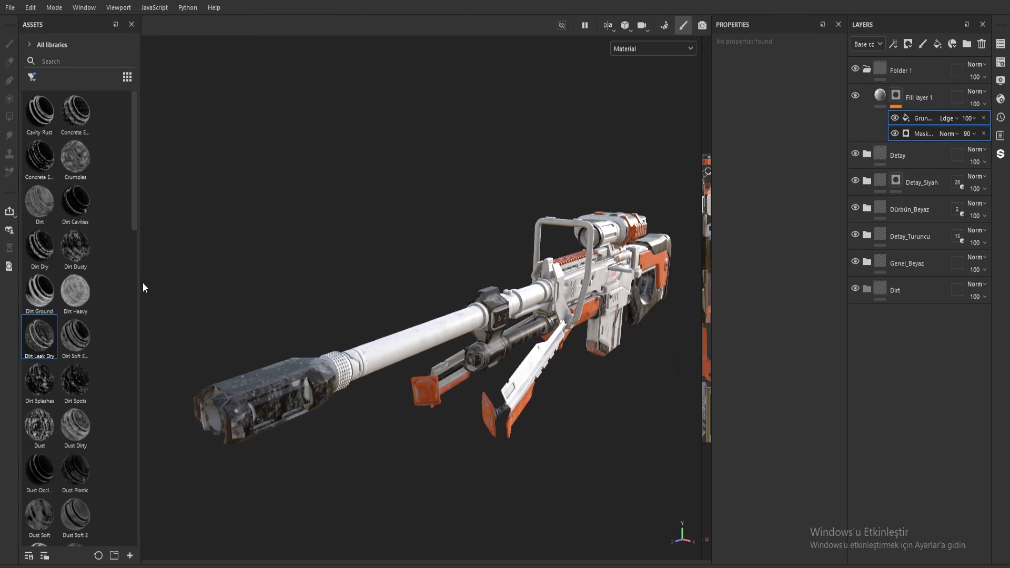
Change Fill layer 1's base color to dark gray and lower the balance and contrast of its Grunge Leak Small mask fill
scroll(495, 358, up, 8)
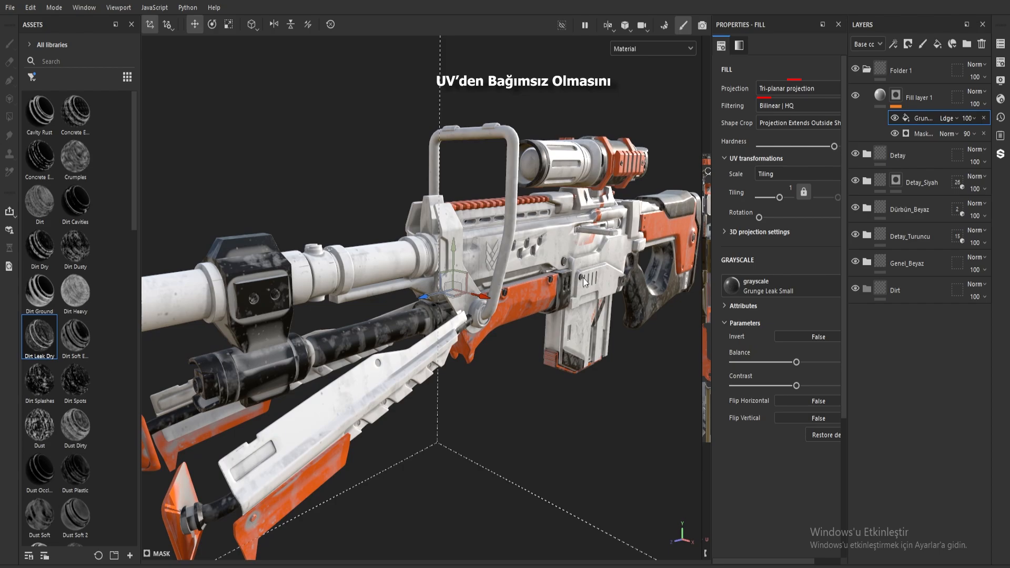
scroll(583, 278, down, 4)
alt+middle_drag(583, 279, 608, 284)
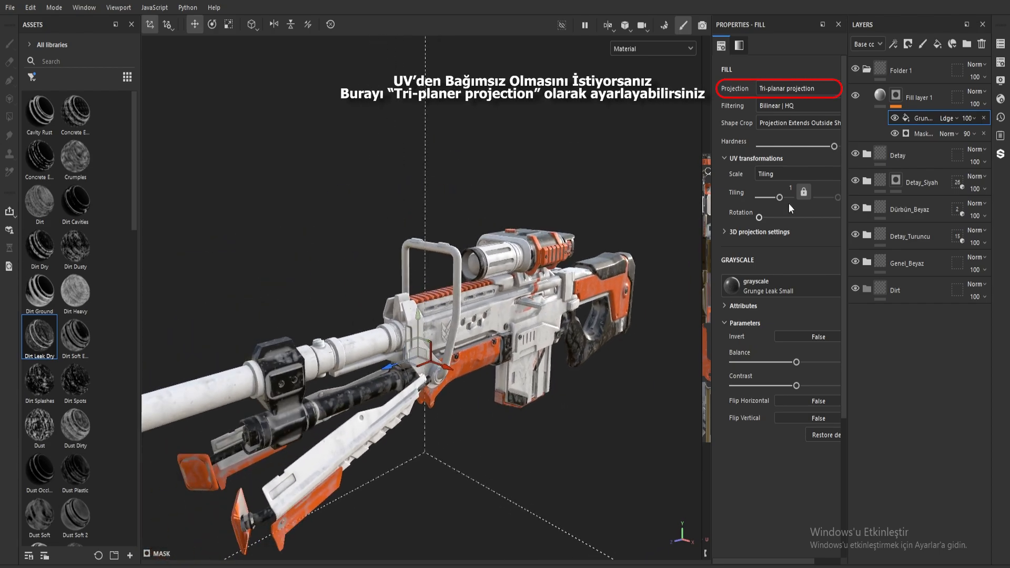
scroll(532, 336, up, 3)
scroll(533, 336, up, 5)
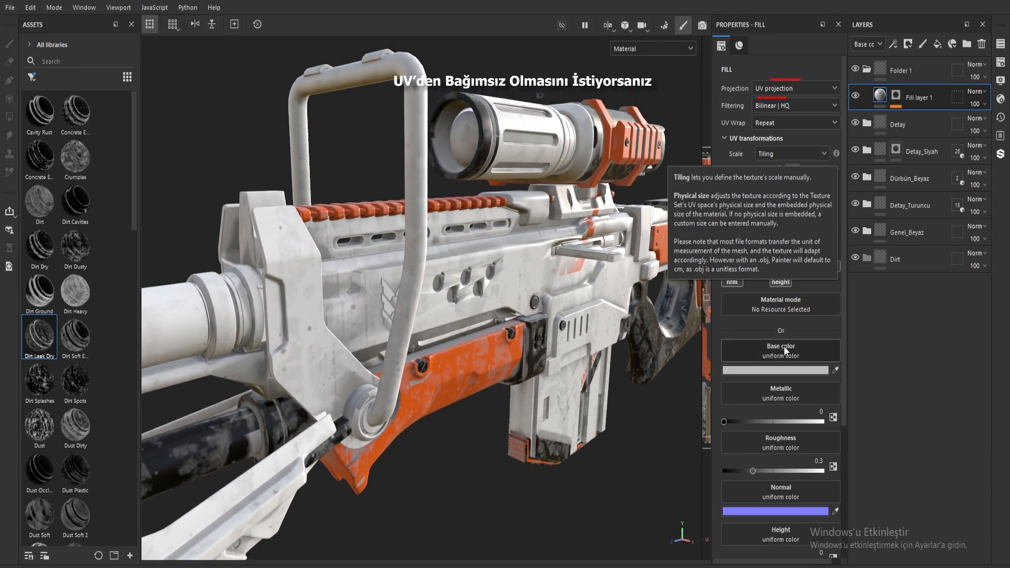
click(775, 372)
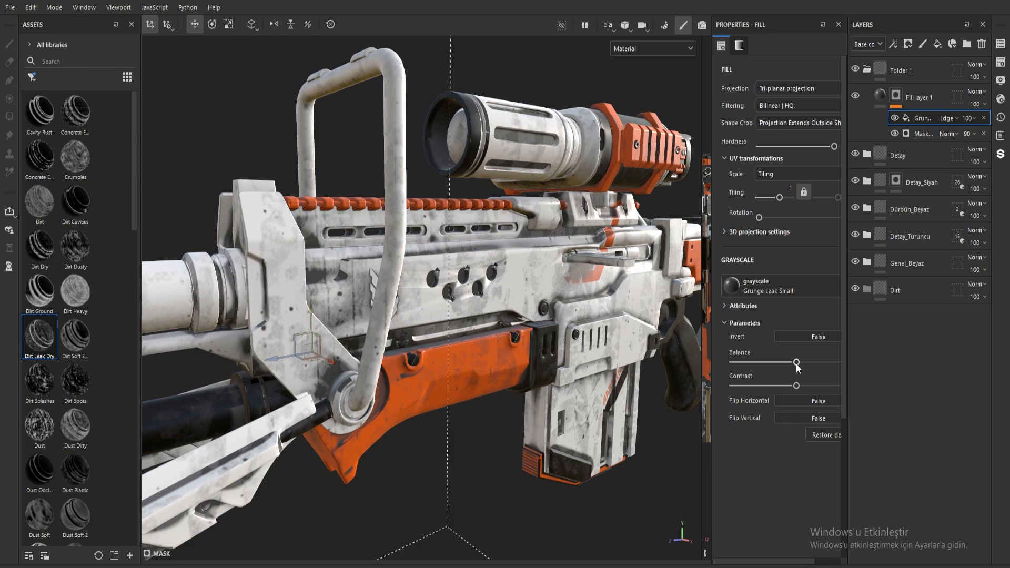
drag(797, 363, 784, 363)
drag(797, 386, 766, 402)
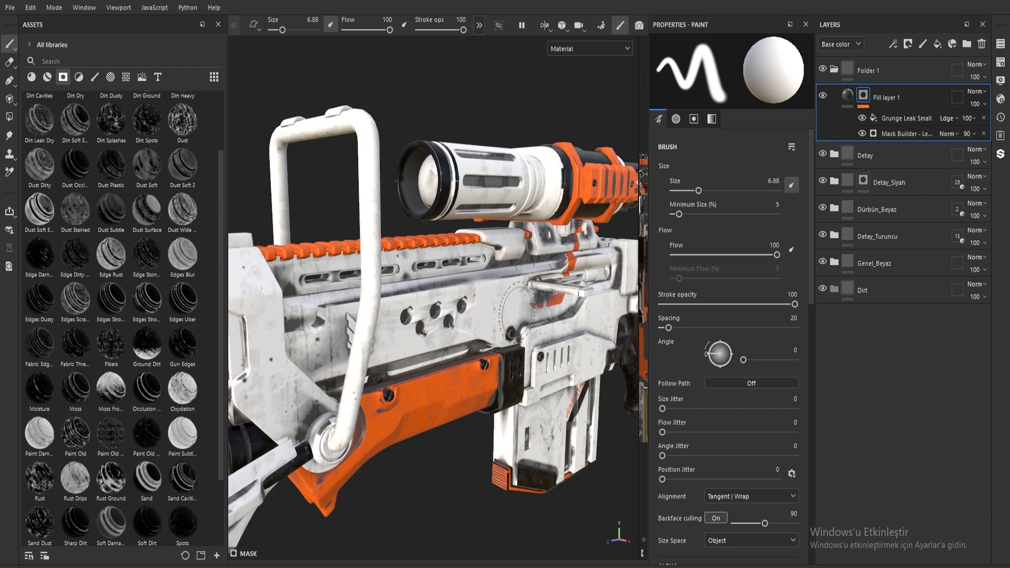
Add a second fill layer with a mask to the new folder and add a paint effect to that mask
click(874, 68)
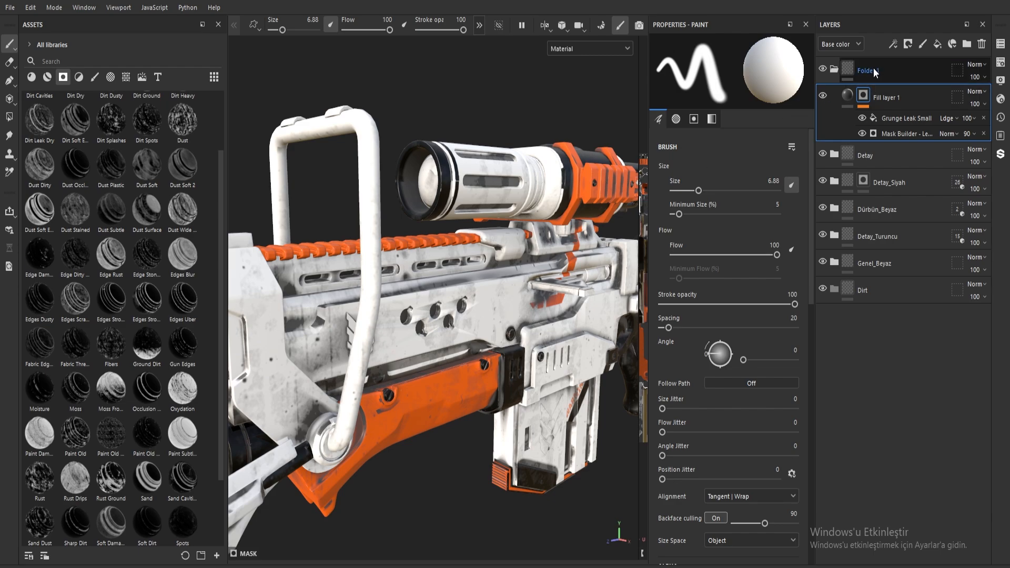
click(941, 45)
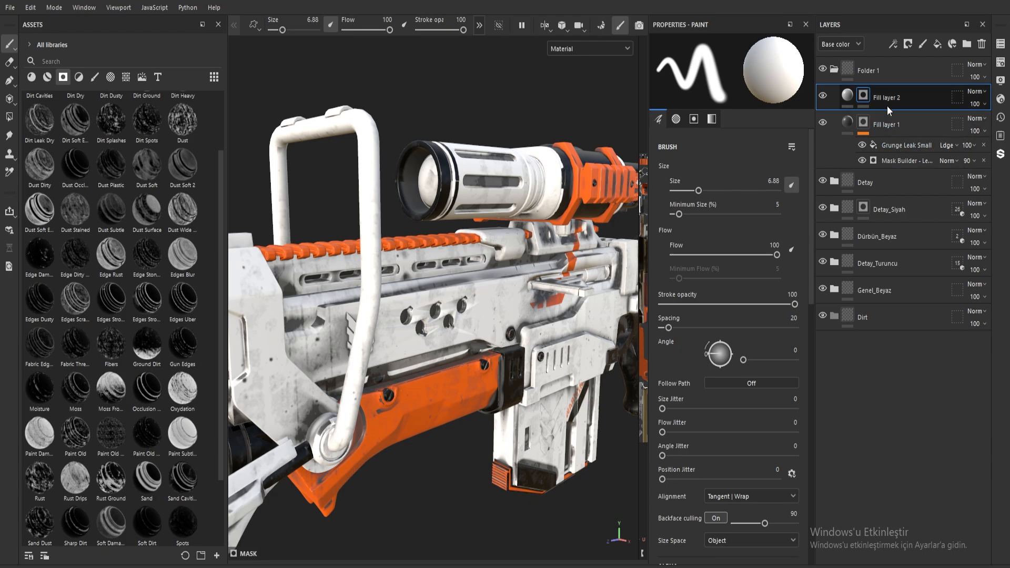
right_click(903, 81)
click(933, 74)
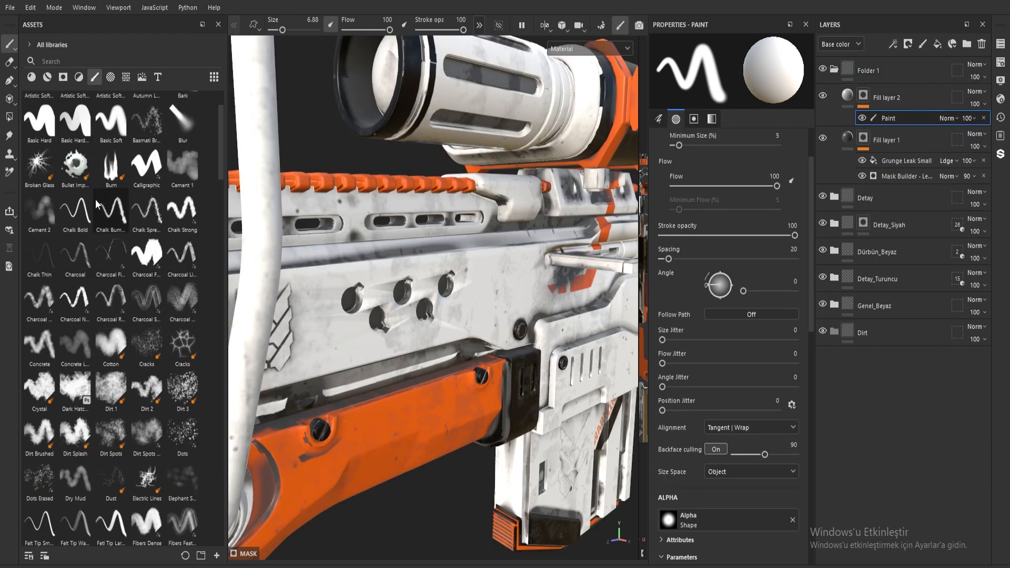
Make Fill layer 2 near-black and paint scratches over the rifle through its mask with the Hatched_01 hatching brush at size 26.64
scroll(99, 220, down, 10)
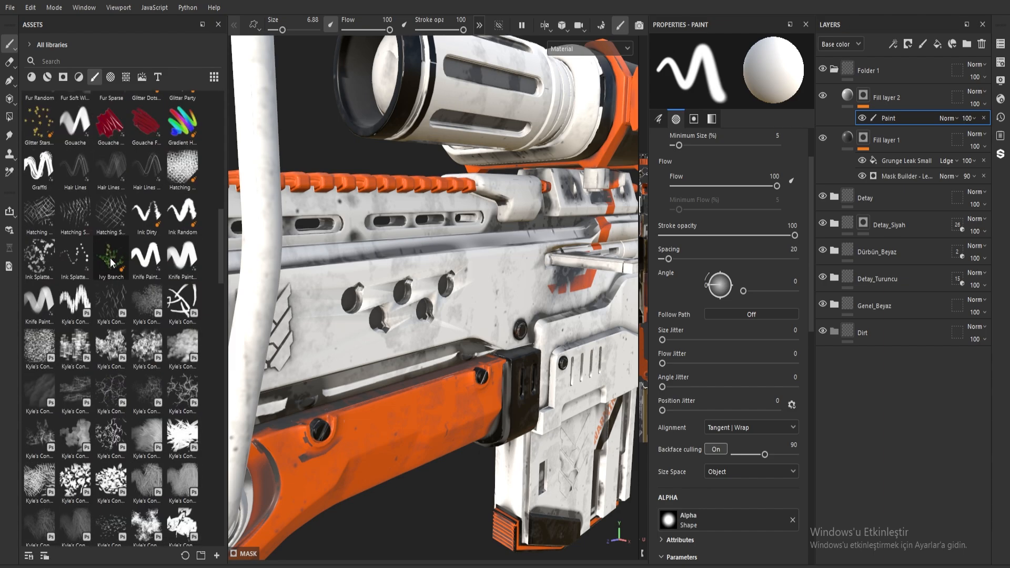
click(112, 212)
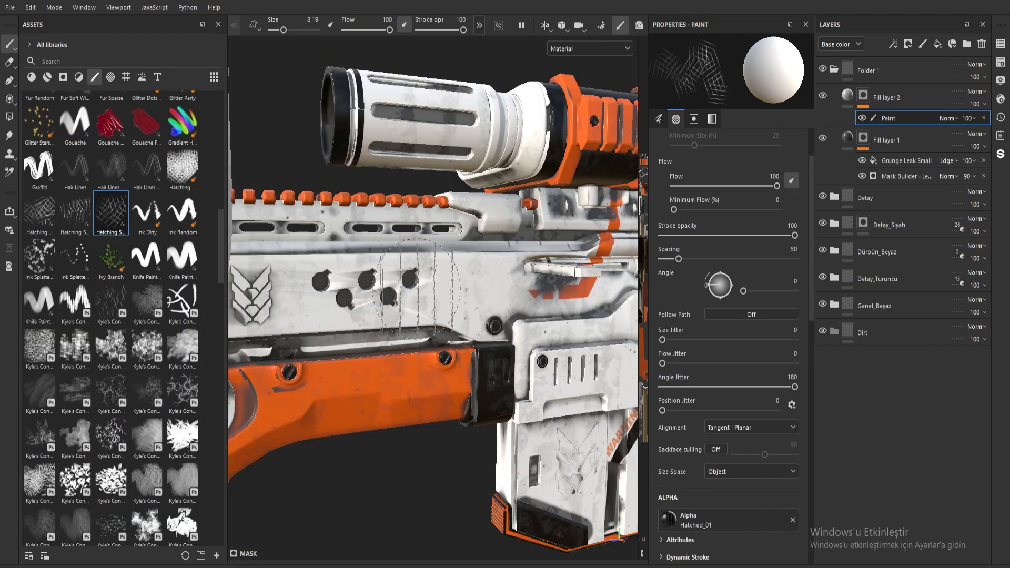
click(848, 95)
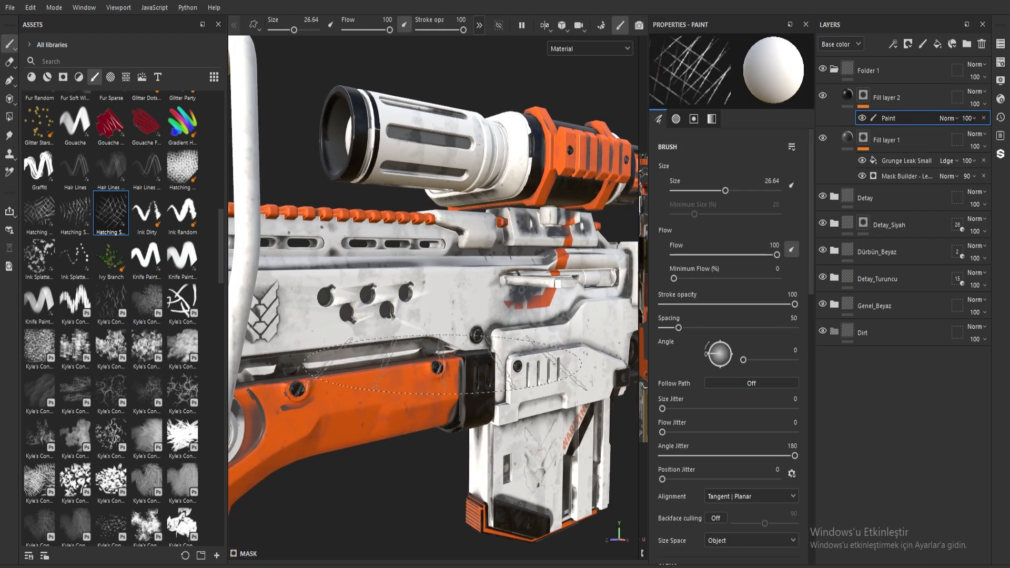
scroll(696, 331, down, 4)
scroll(695, 332, up, 6)
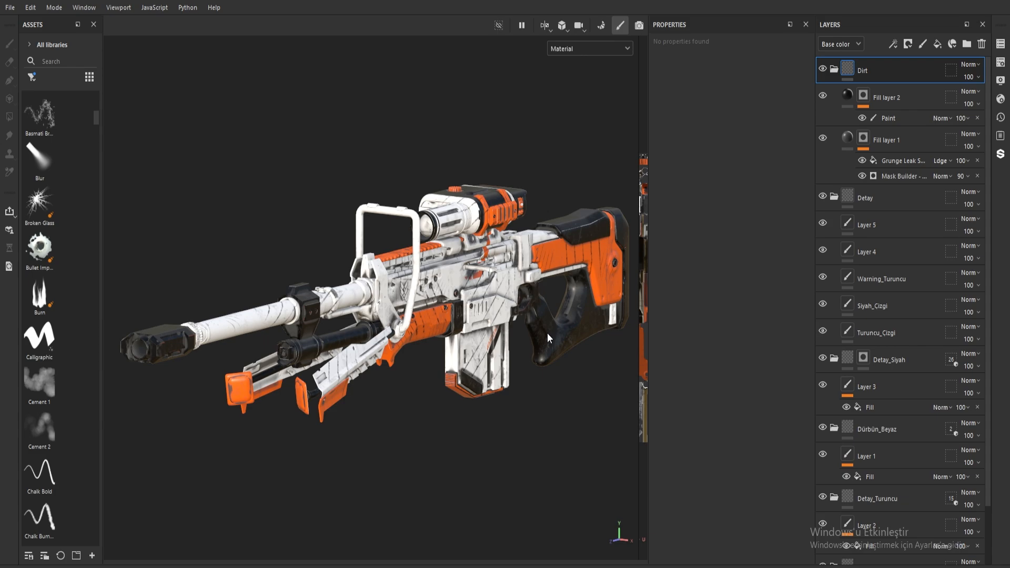
Open the texture export settings and set the output template to Blender (Principled BSDF)
click(10, 7)
click(50, 189)
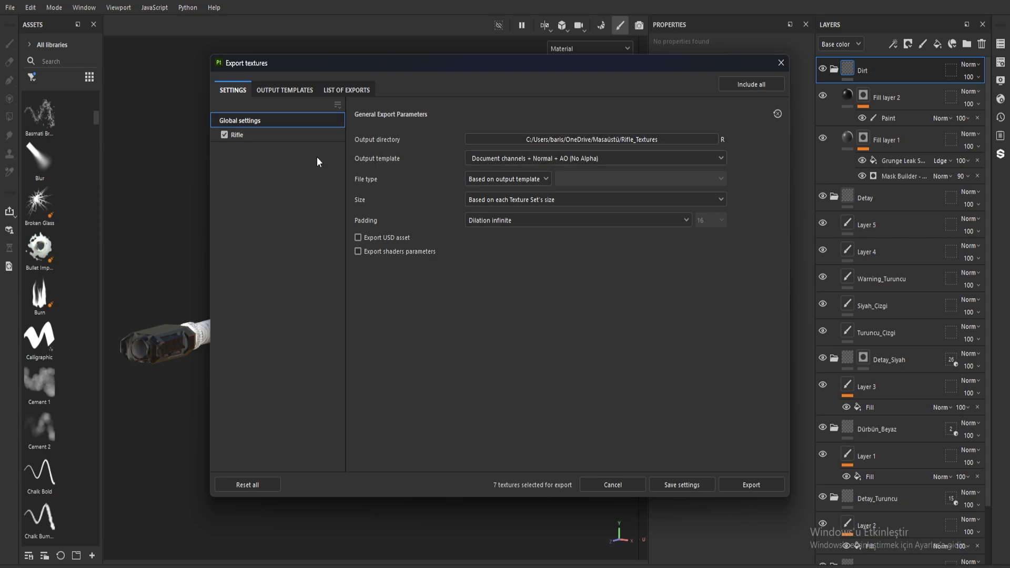
click(594, 159)
scroll(564, 211, up, 3)
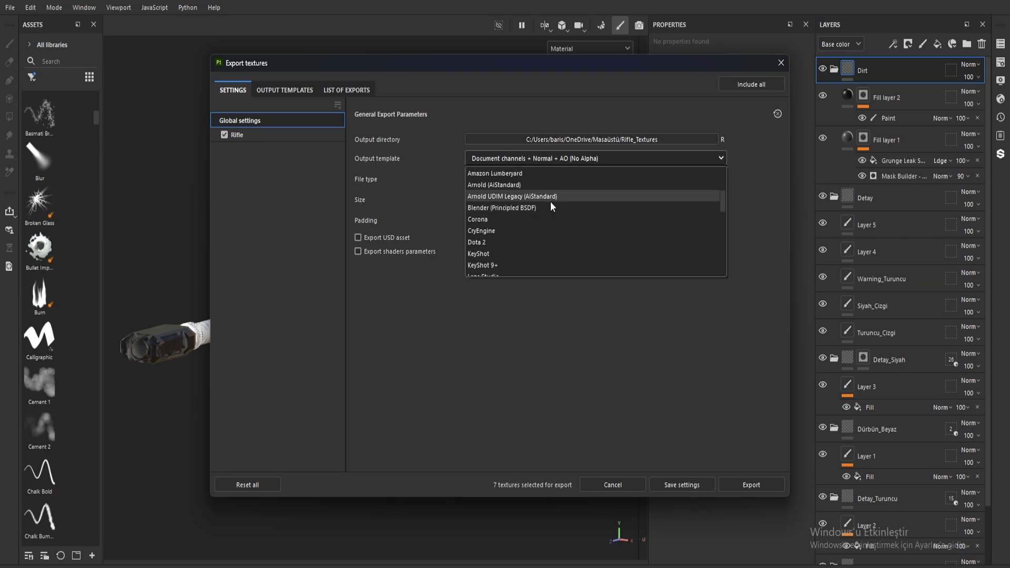
click(543, 209)
click(525, 159)
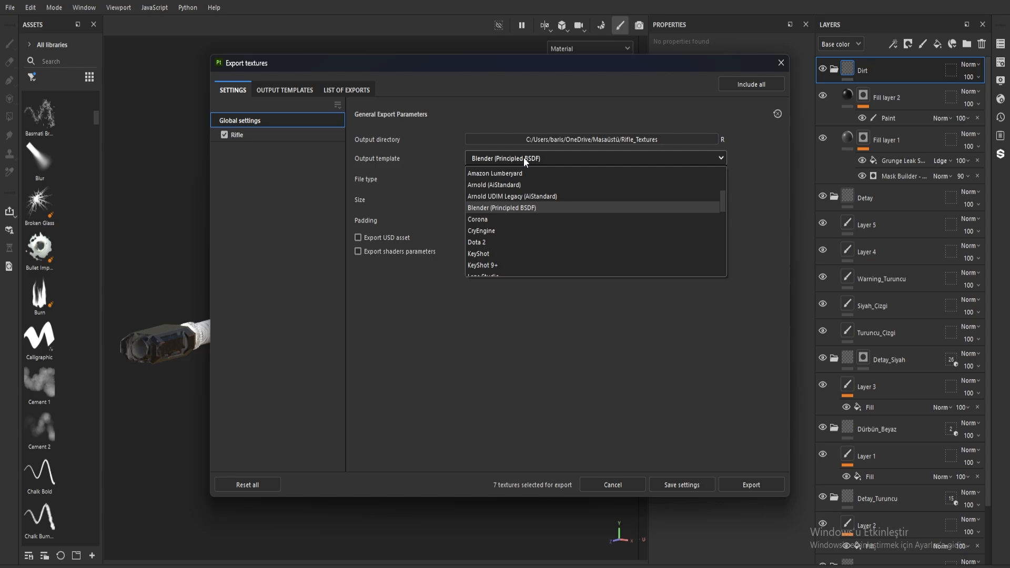
scroll(493, 218, down, 3)
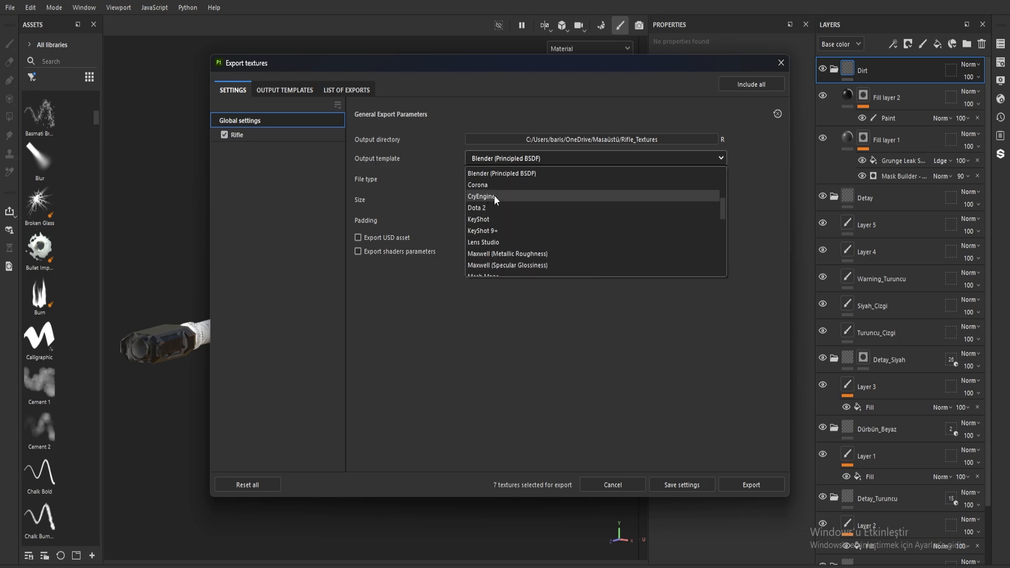
scroll(494, 194, down, 1)
scroll(517, 220, down, 3)
scroll(517, 221, up, 3)
scroll(517, 221, up, 6)
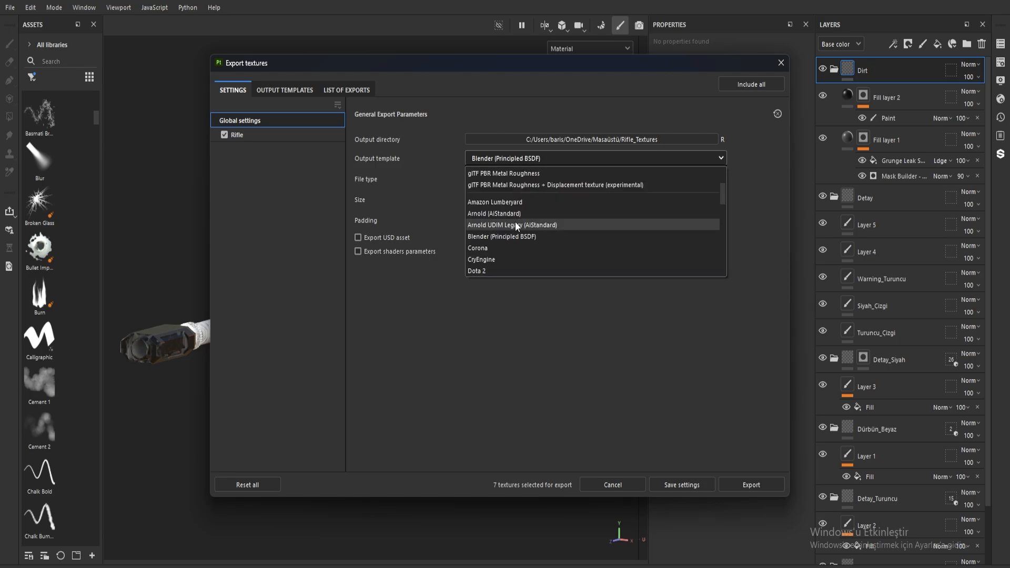
scroll(540, 217, down, 2)
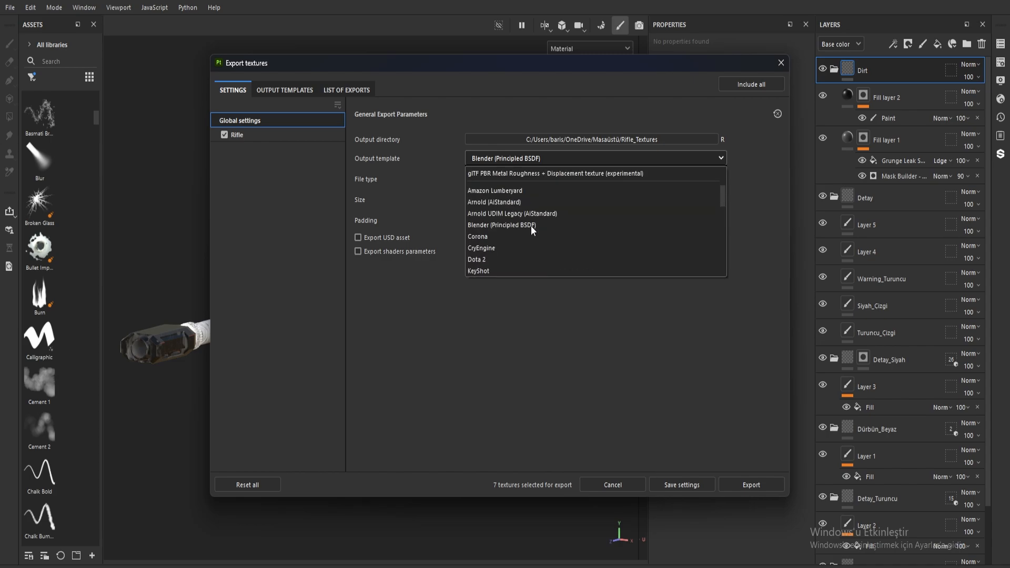
click(532, 226)
Set the export file type to png and the size to 4096, and export the rifle textures
click(534, 179)
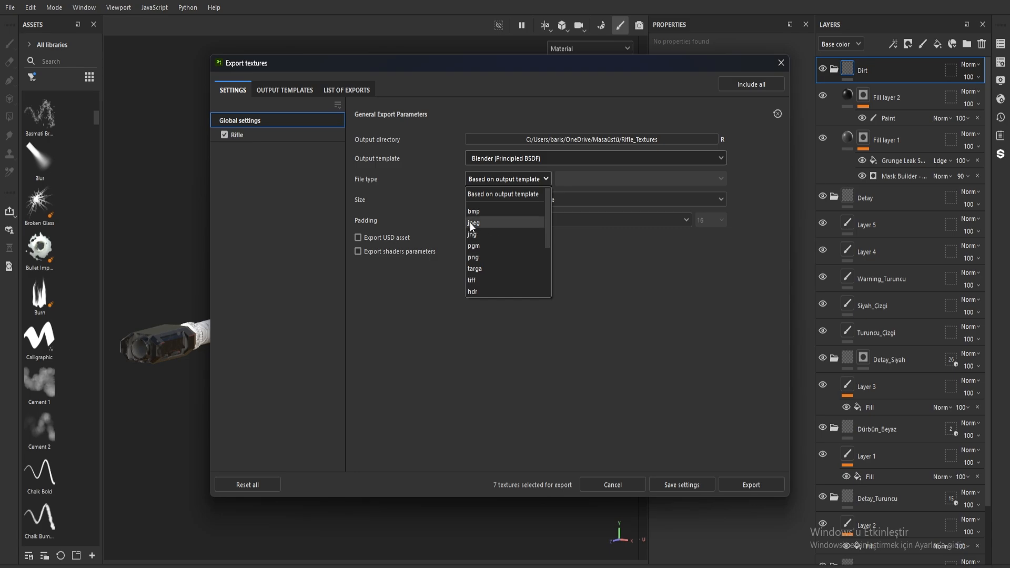
click(491, 260)
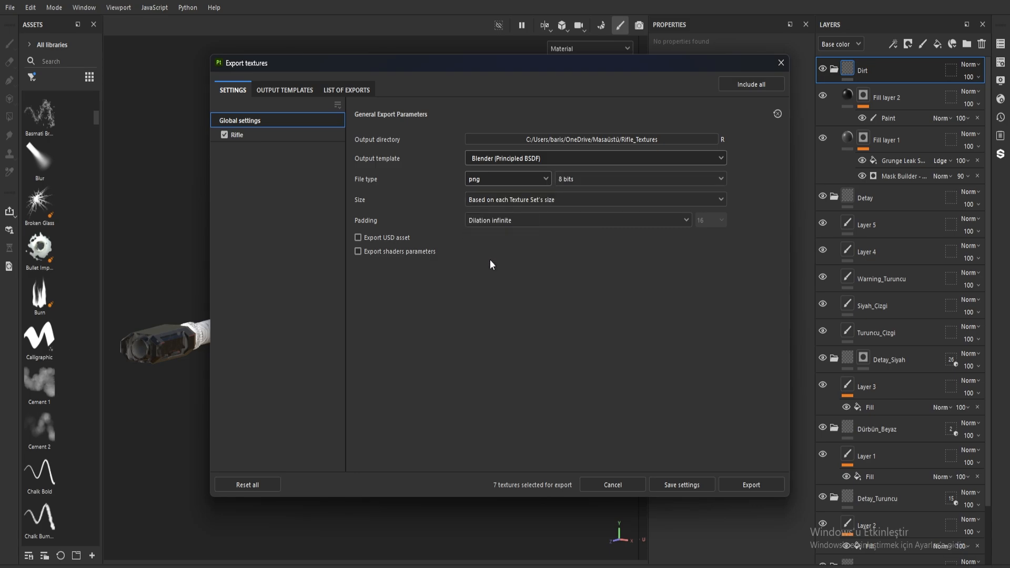
click(481, 203)
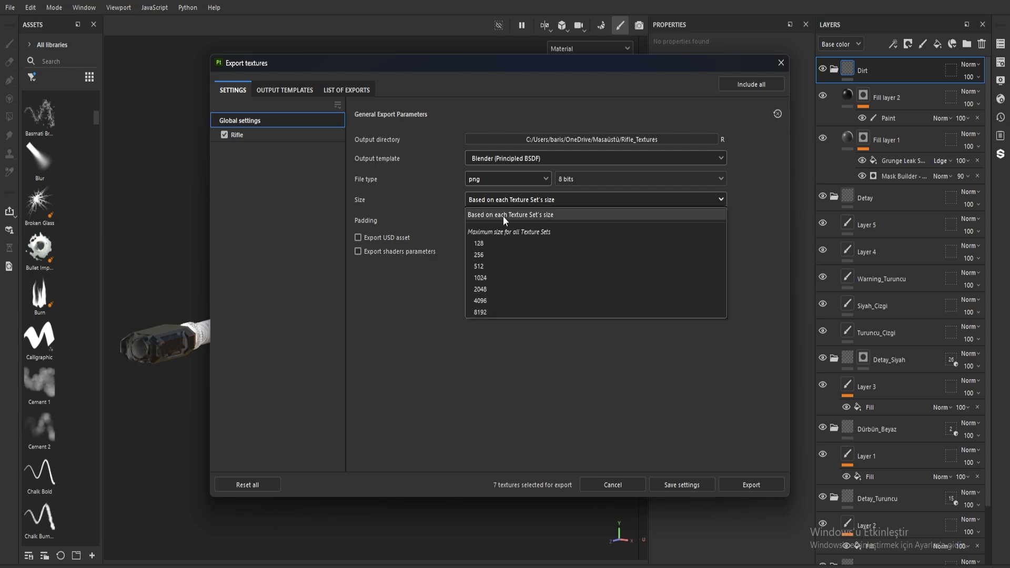
click(485, 300)
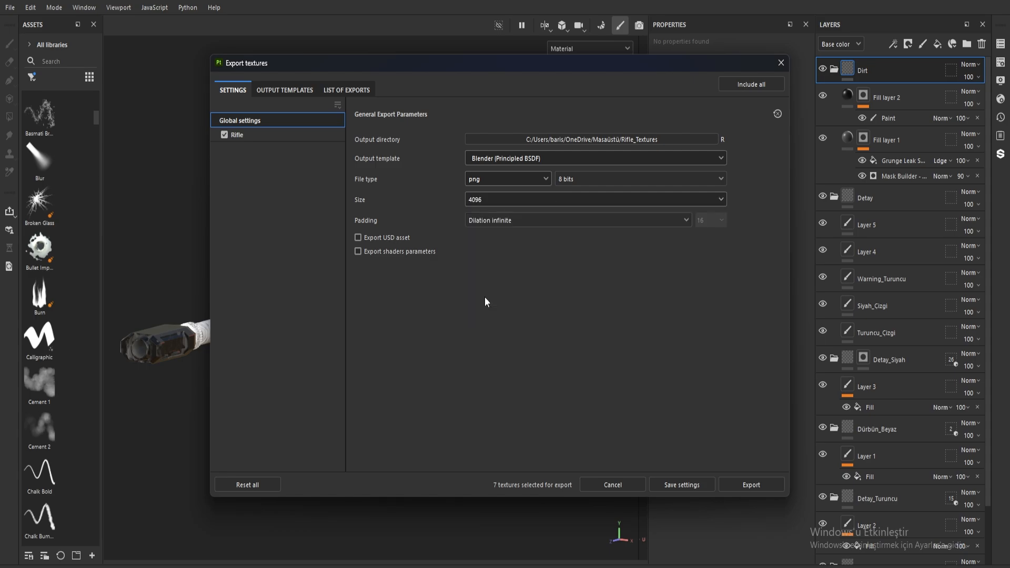
click(749, 485)
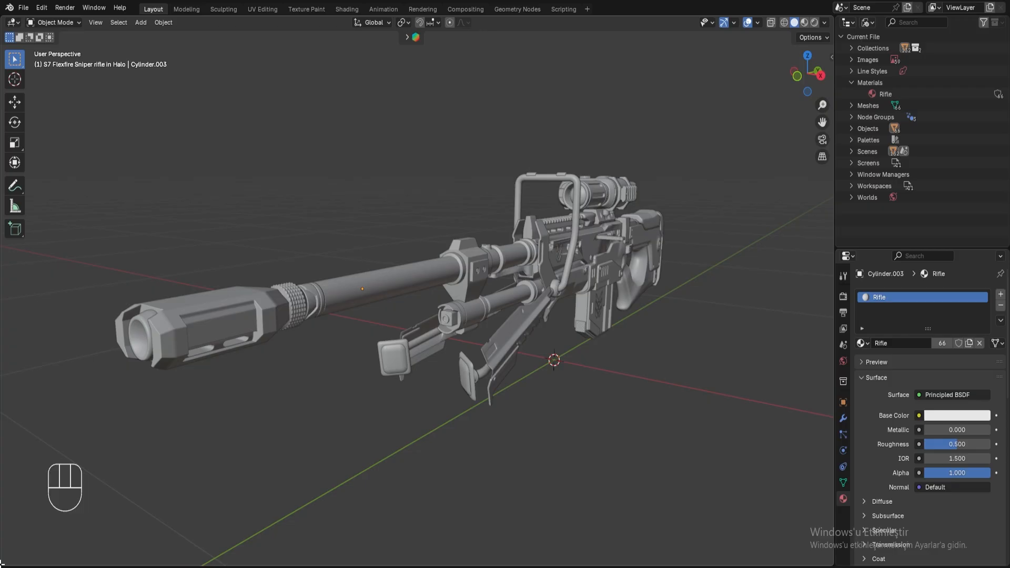
Switch to Blender and split the 3D viewport to show a Shader Editor with the Rifle material below it
drag(5, 562, 28, 309)
key(shift+F3)
scroll(306, 399, up, 3)
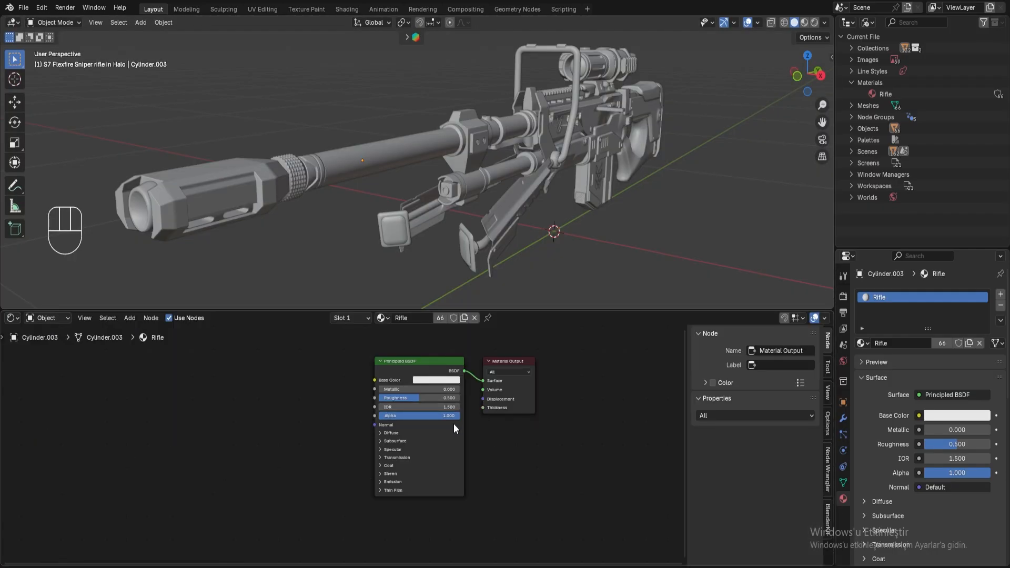
Check in the add-on preferences that Node Wrangler is enabled
click(41, 7)
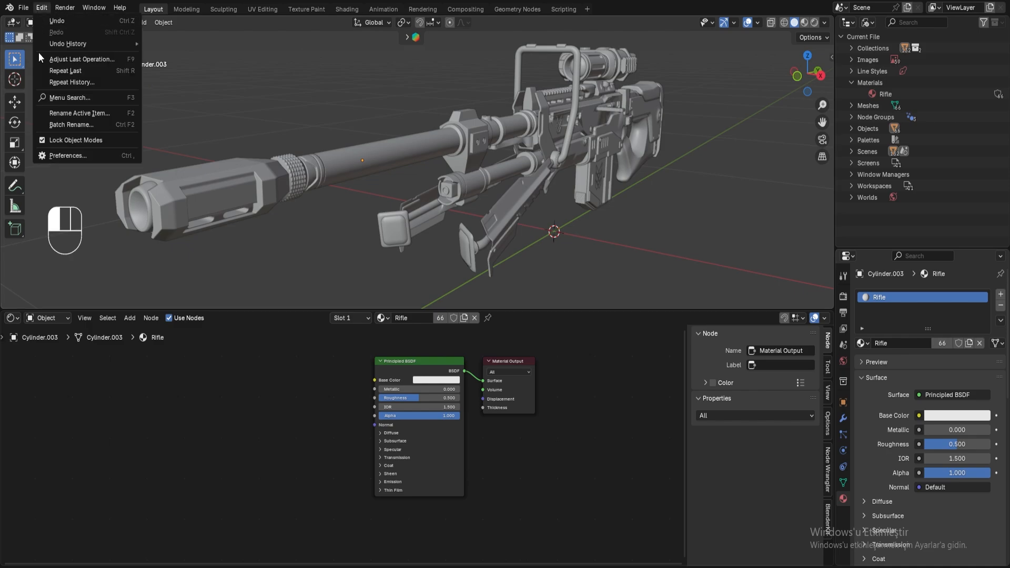
click(61, 157)
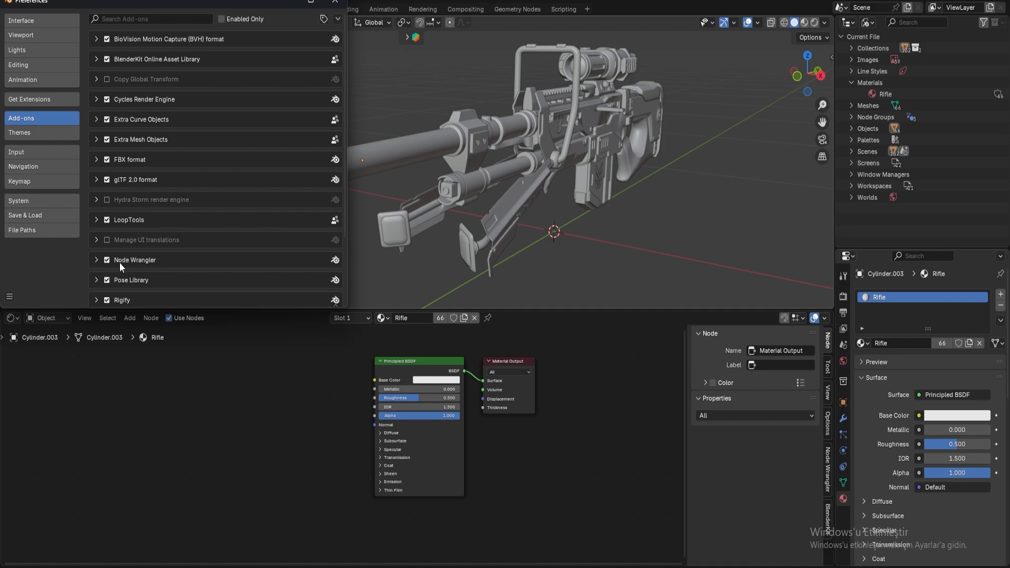
click(336, 2)
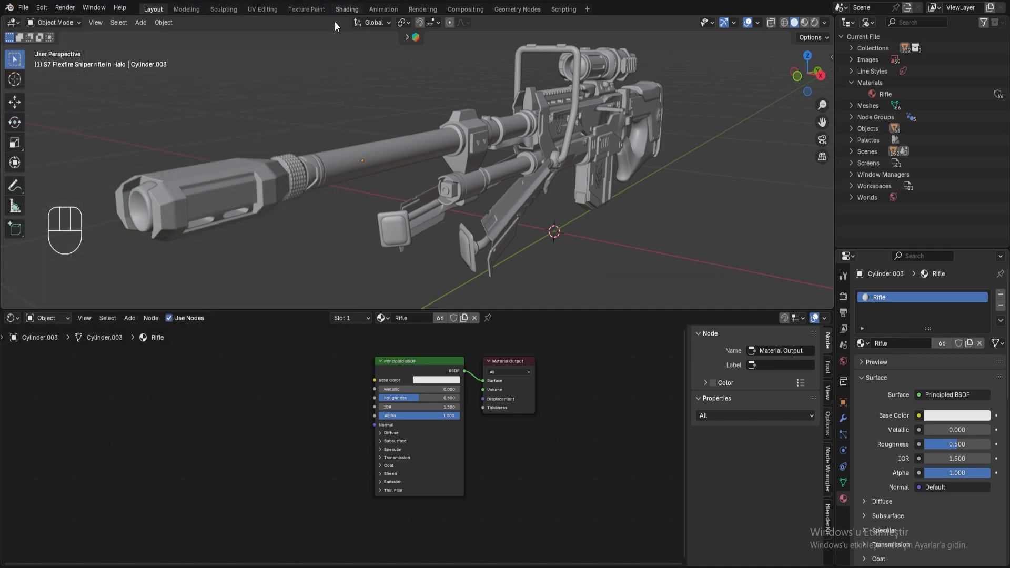
Load all the exported Rifle maps from the Rifle_Textures folder onto the Principled BSDF with Node Wrangler's Principled Texture Setup
click(432, 362)
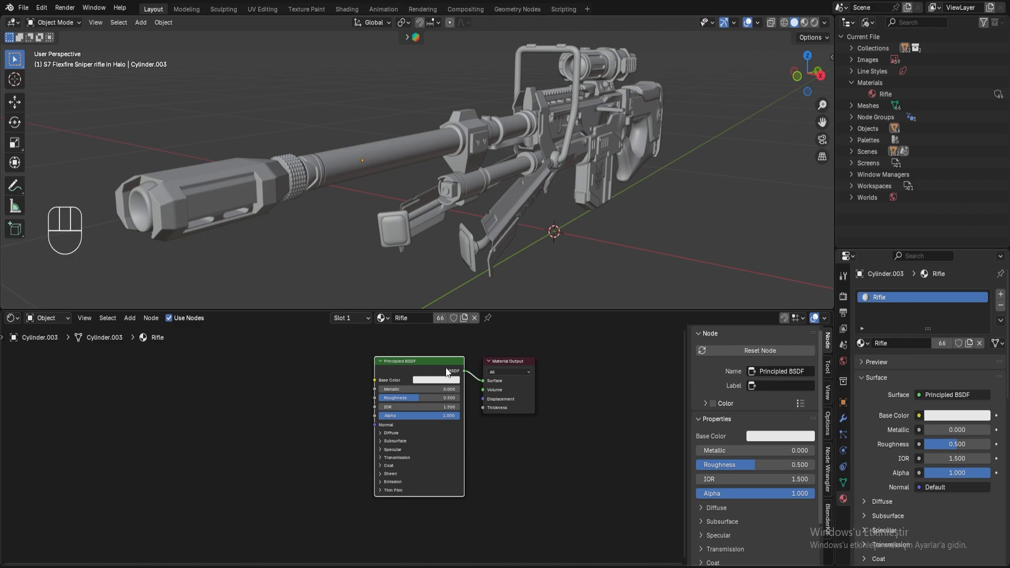
key(ctrl+shift+t)
click(441, 184)
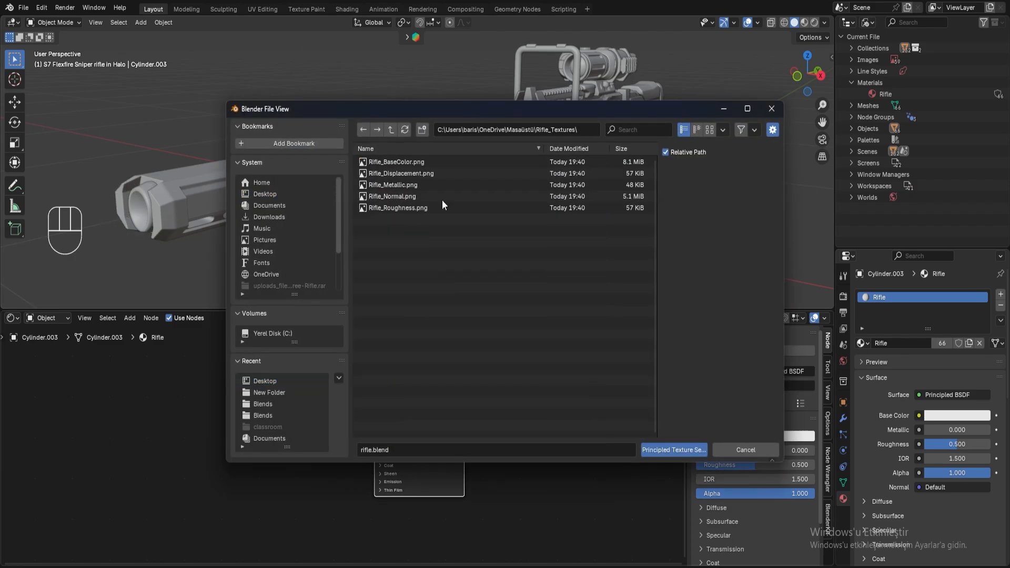
drag(475, 245, 407, 156)
click(675, 450)
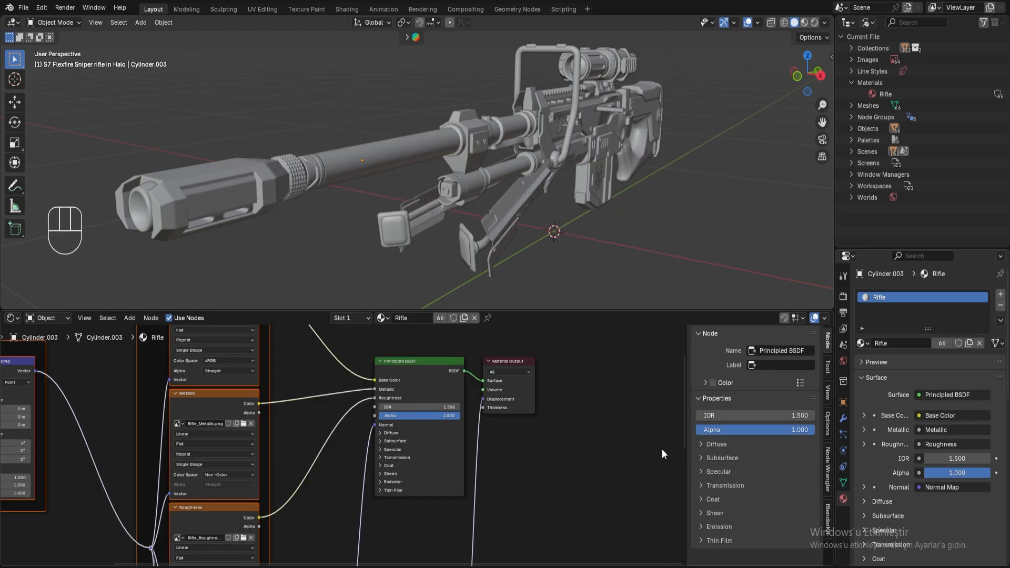
Delete the Displacement image texture and the Displacement node from the Rifle material
middle_drag(326, 552, 494, 353)
scroll(494, 441, up, 2)
scroll(475, 461, down, 2)
middle_drag(475, 461, 244, 400)
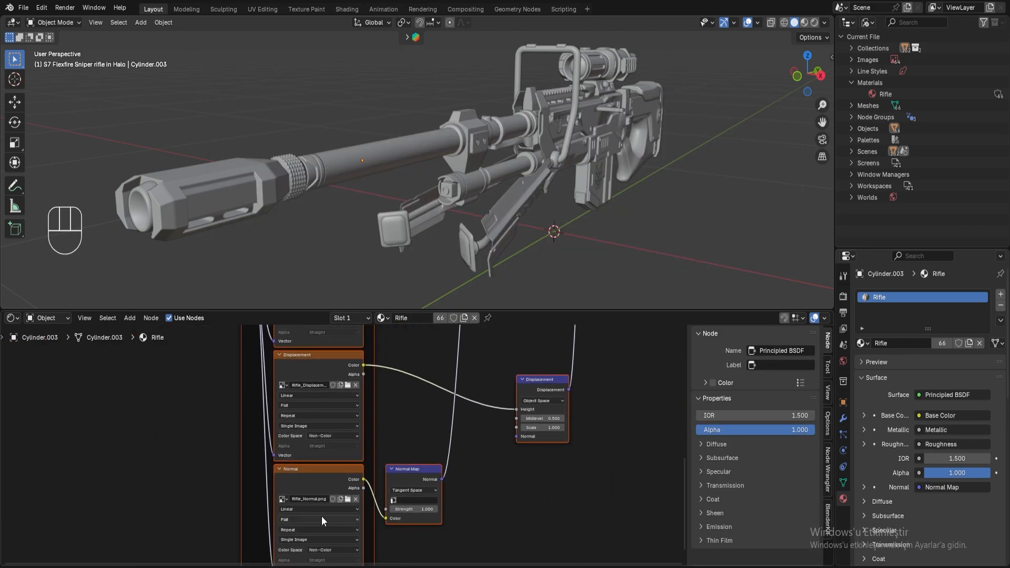
scroll(322, 393, down, 1)
click(322, 391)
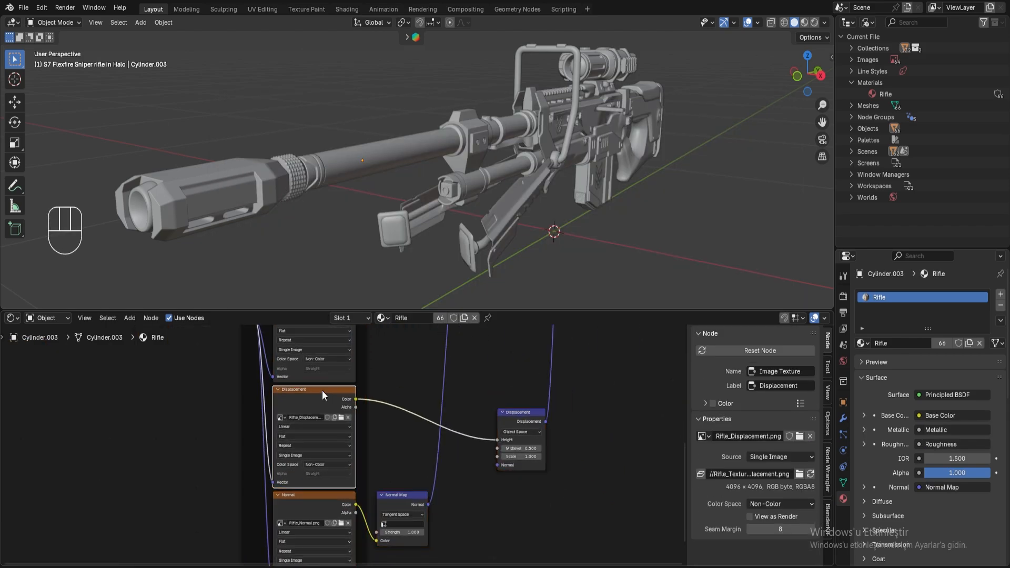
key(Delete)
click(505, 413)
key(Delete)
Examine how the Base Color, Metallic, Roughness and Normal maps connect to the Principled BSDF
scroll(510, 354, down, 4)
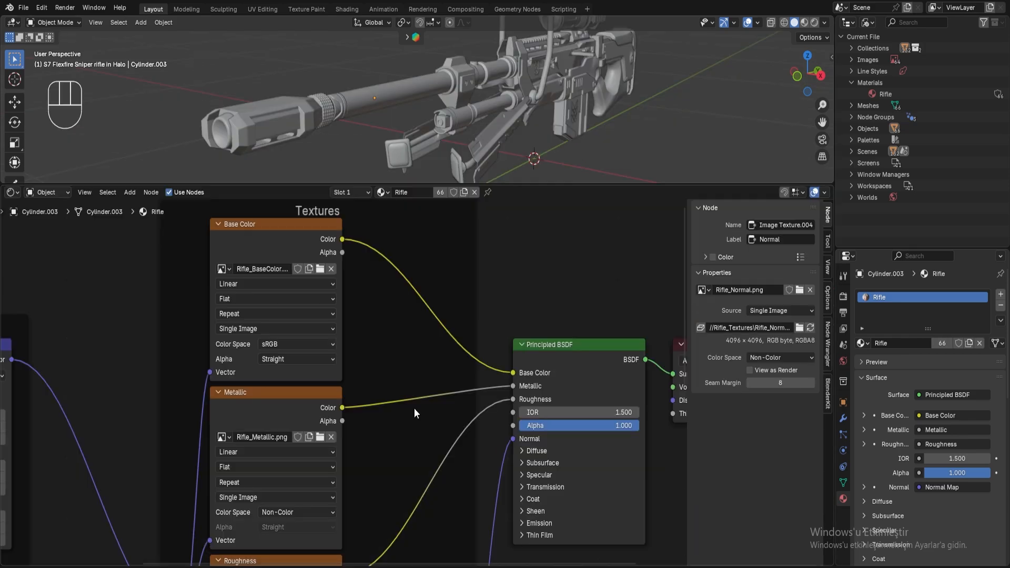
middle_drag(408, 333, 390, 364)
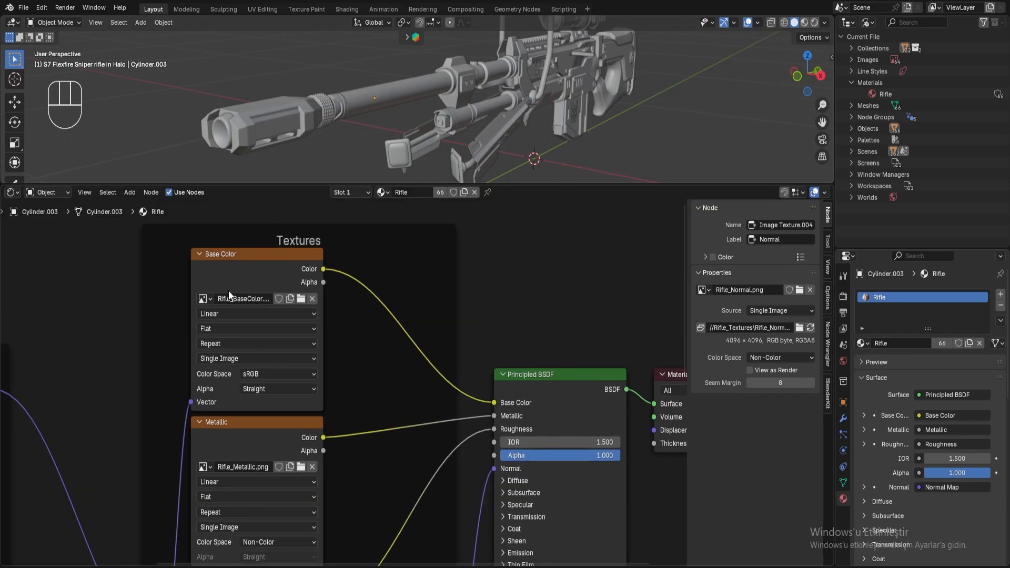
middle_drag(492, 409, 457, 343)
middle_drag(483, 538, 510, 436)
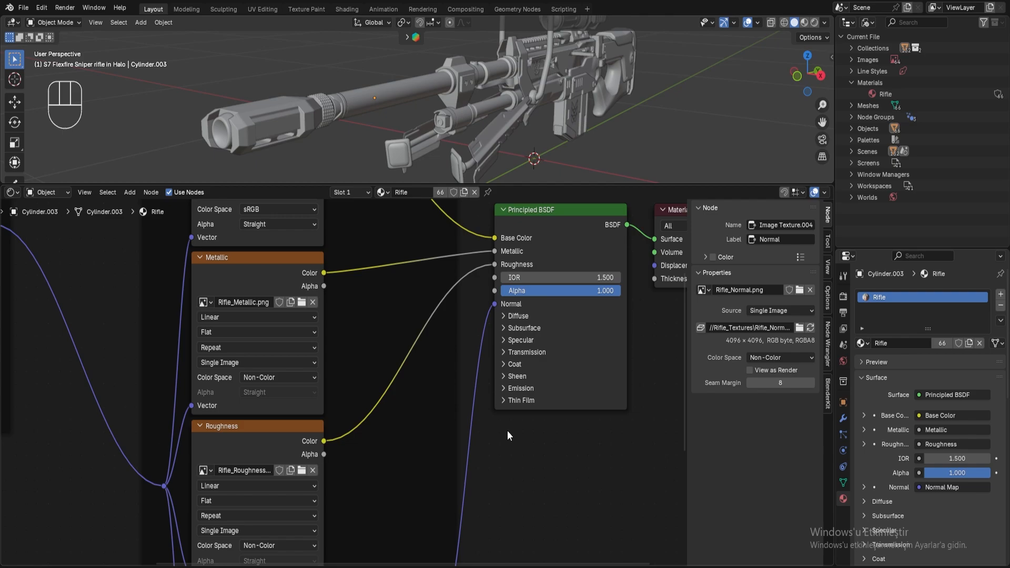
middle_drag(502, 514, 526, 336)
scroll(363, 403, down, 1)
middle_drag(442, 306, 366, 435)
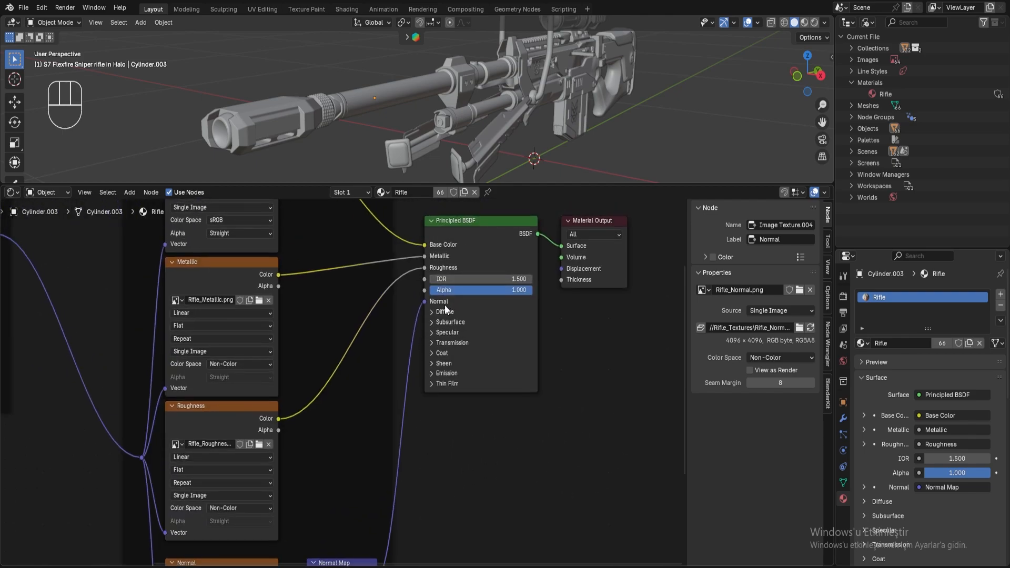
middle_drag(444, 305, 387, 284)
Collapse the Shader Editor, switch the 3D viewport to Material Preview shading and inspect the textured rifle
drag(537, 184, 536, 551)
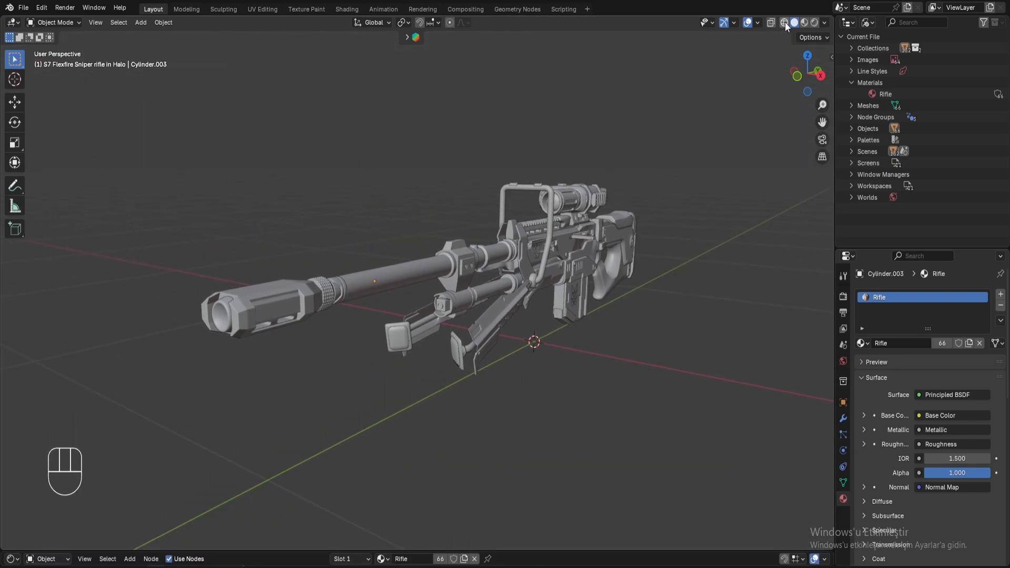
click(804, 24)
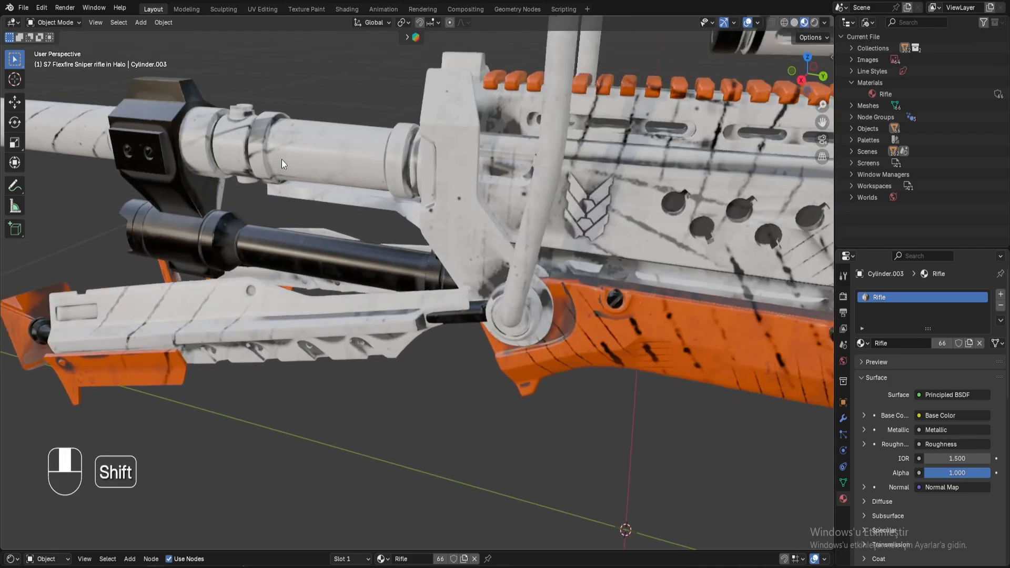
scroll(521, 228, down, 3)
middle_drag(521, 228, 477, 230)
scroll(444, 184, up, 3)
scroll(444, 183, down, 5)
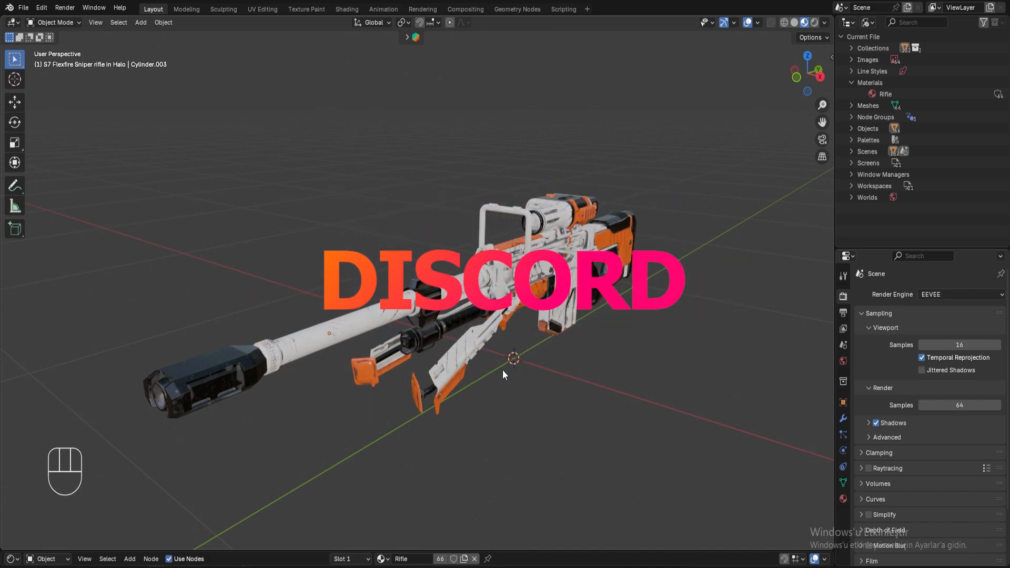
middle_drag(502, 371, 614, 340)
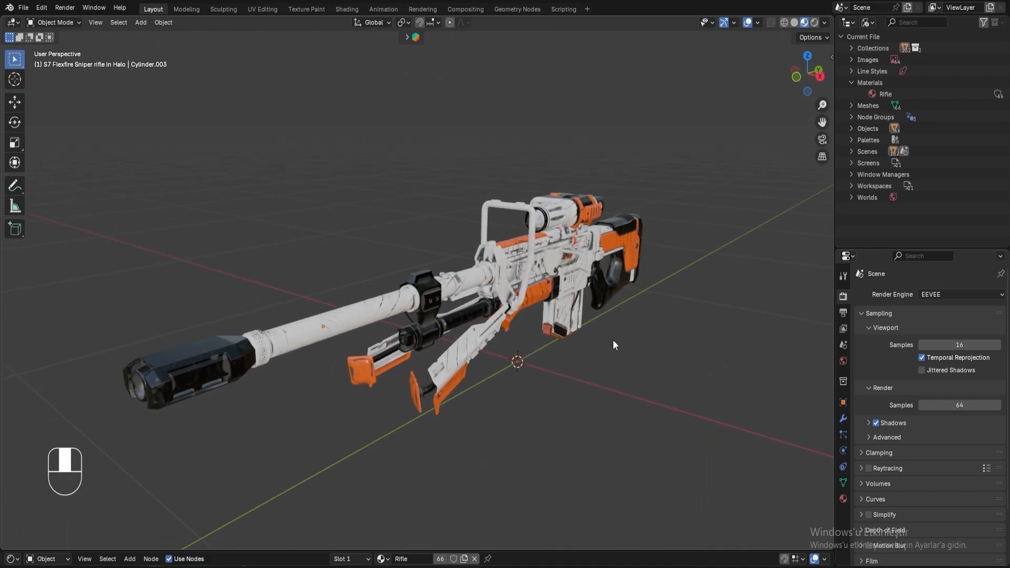